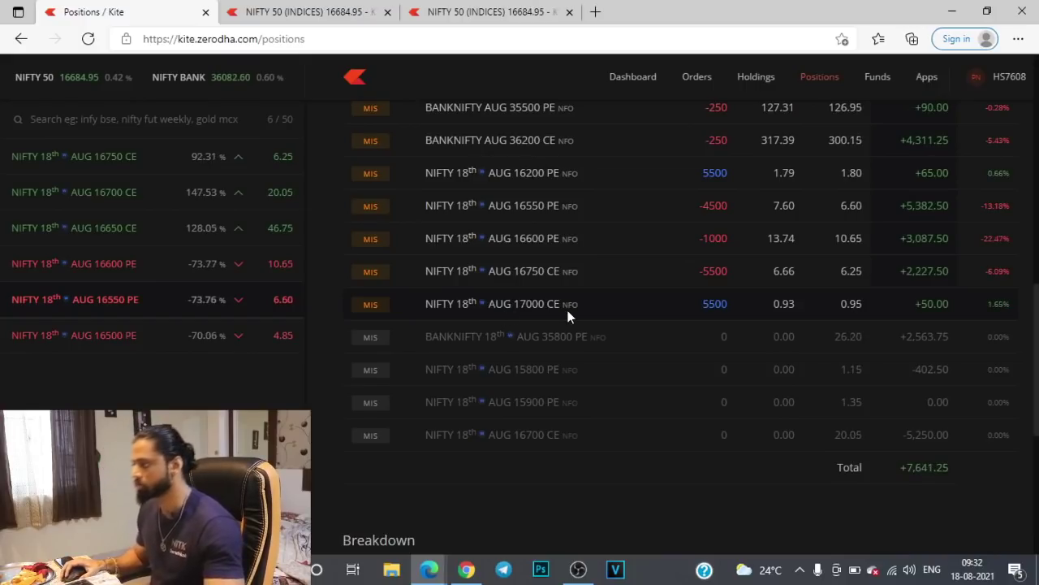
# - Flip between the NIFTY 50 and NIFTY BANK charts, then return to the positions list
pyautogui.scroll(2, 570, 311)
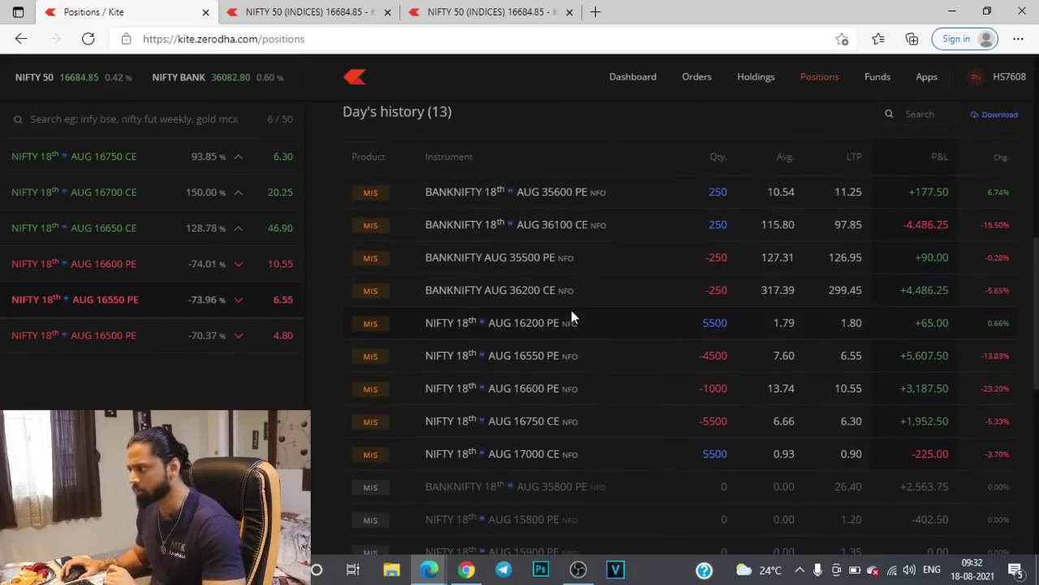
pyautogui.click(309, 11)
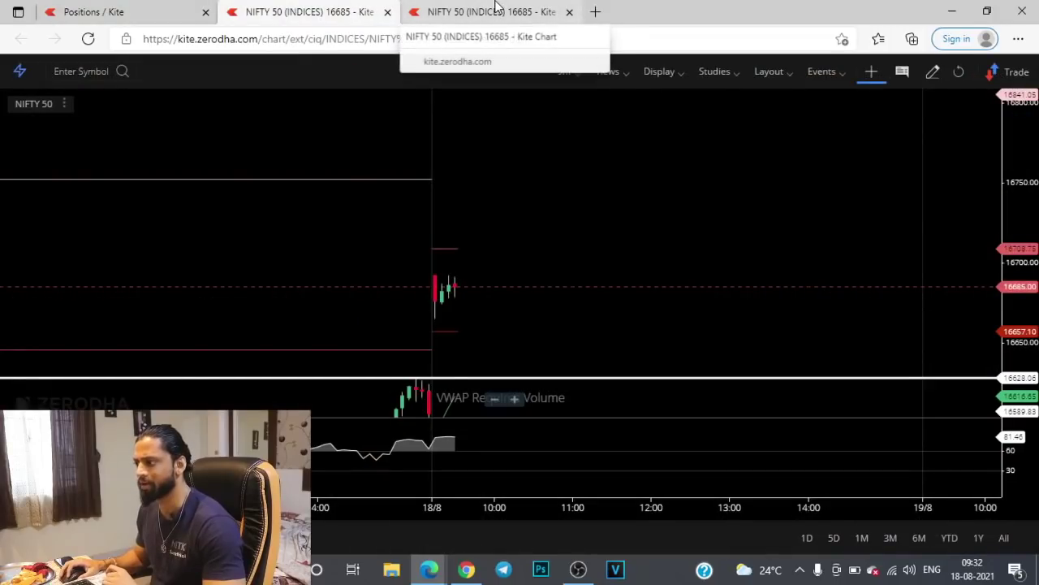
pyautogui.click(496, 9)
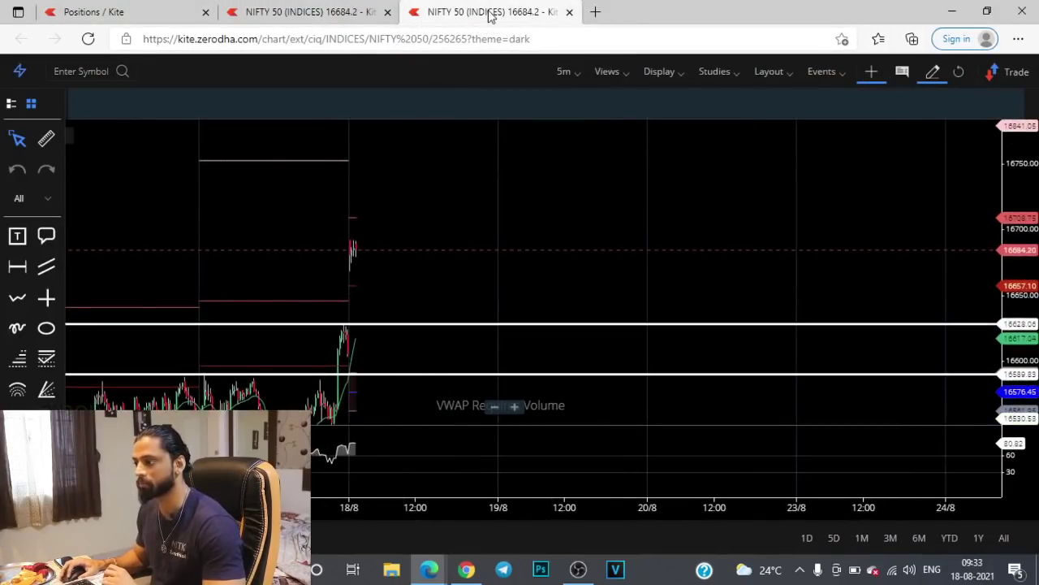
pyautogui.click(309, 11)
pyautogui.click(462, 10)
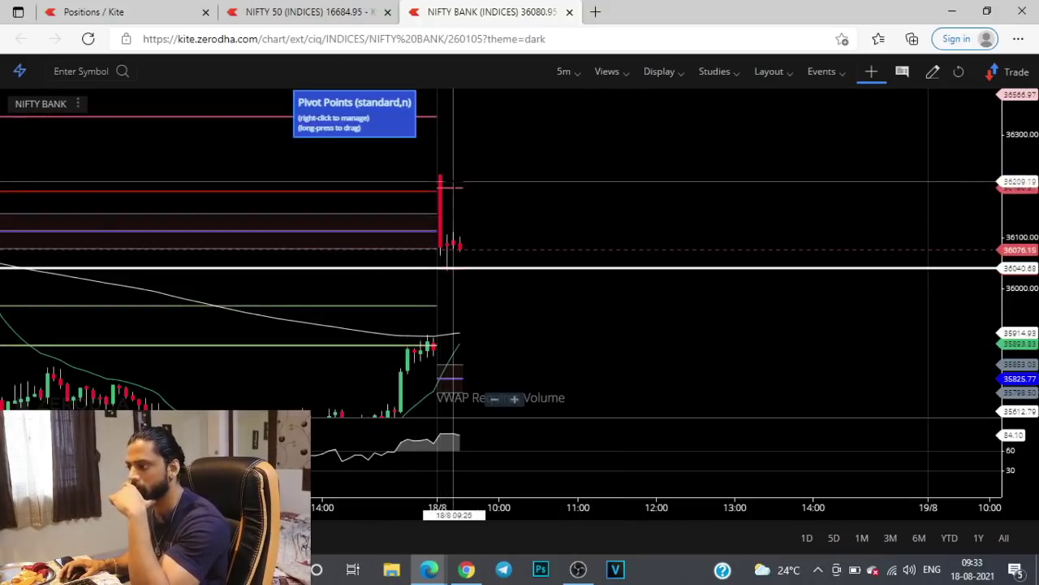
pyautogui.click(243, 12)
pyautogui.click(165, 8)
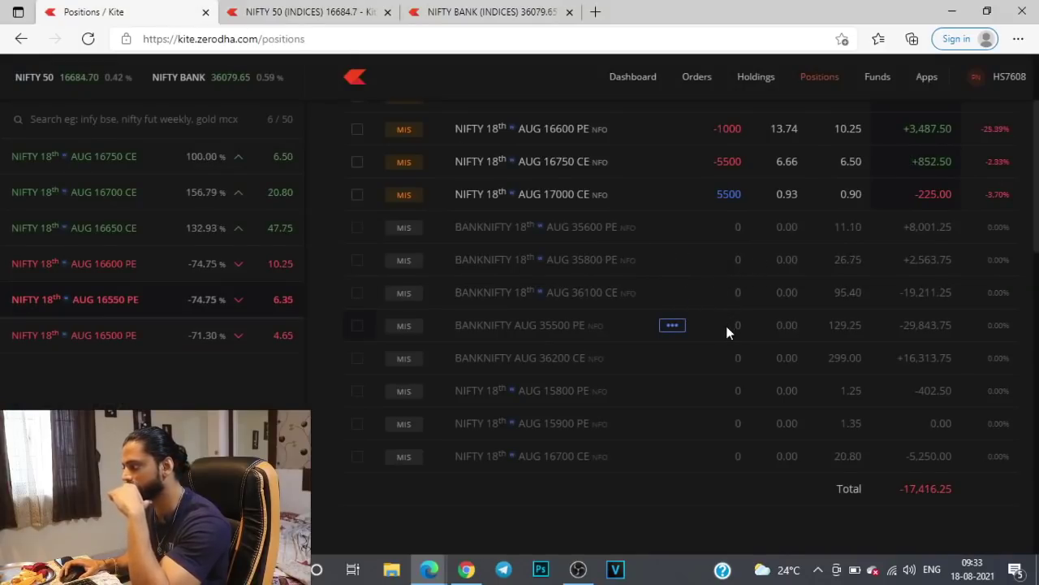
# - Scroll through the positions and highlight the BANKNIFTY AUG 36100 CE instrument name
pyautogui.scroll(2, 726, 333)
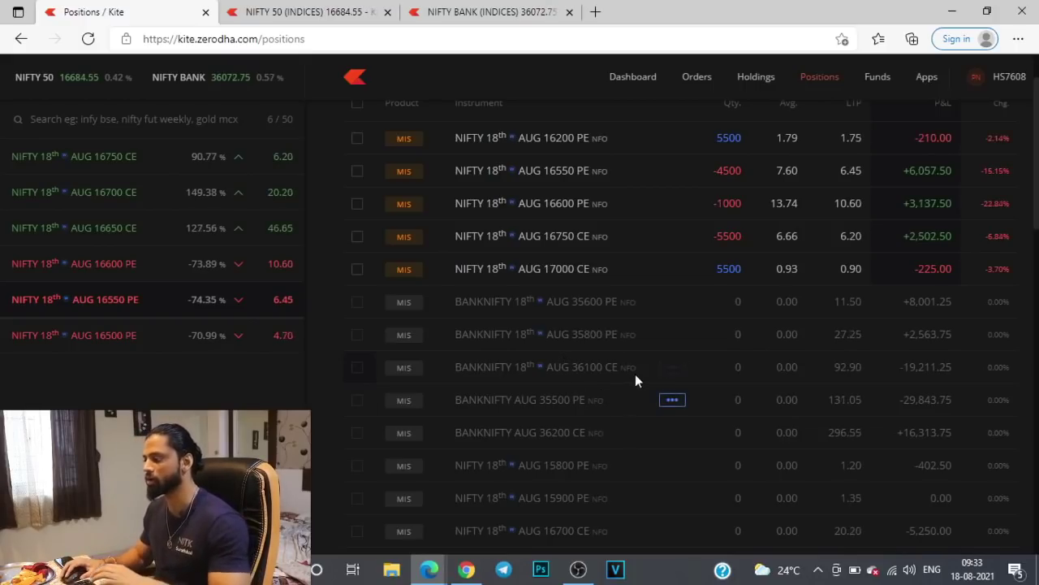
pyautogui.scroll(-3, 668, 364)
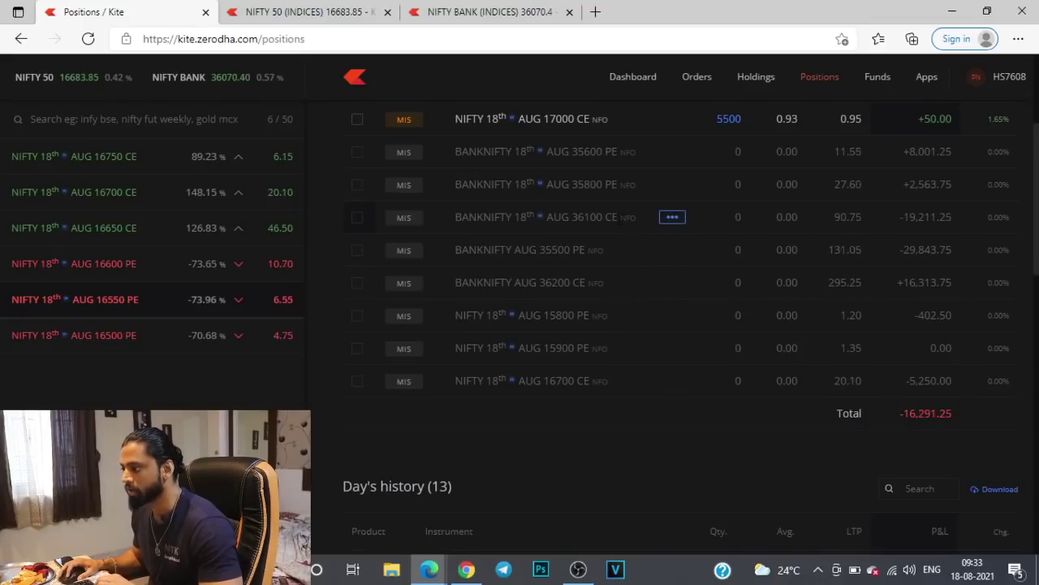
pyautogui.moveTo(628, 217); pyautogui.dragTo(539, 217)
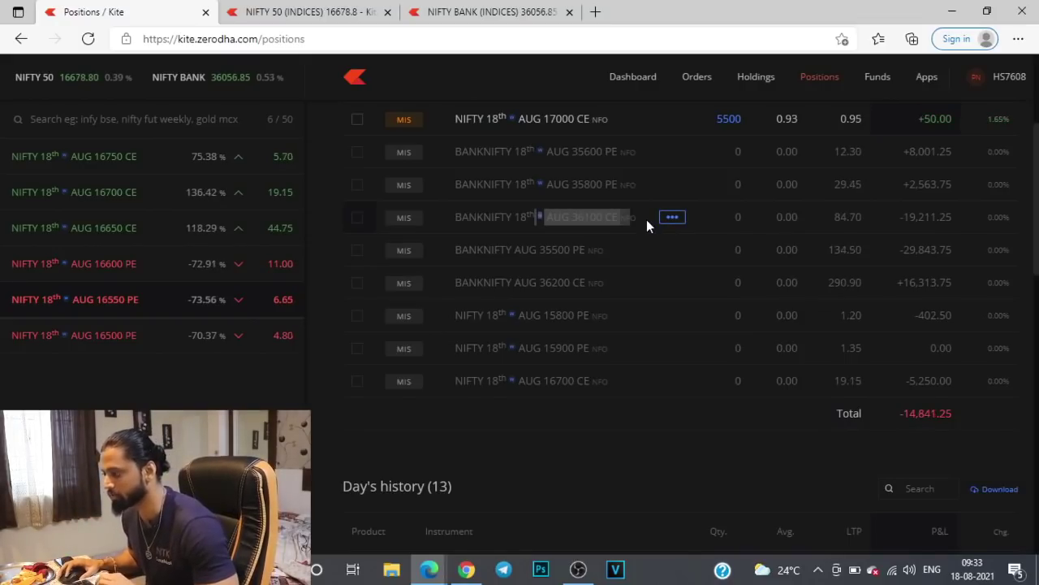
pyautogui.scroll(1, 649, 349)
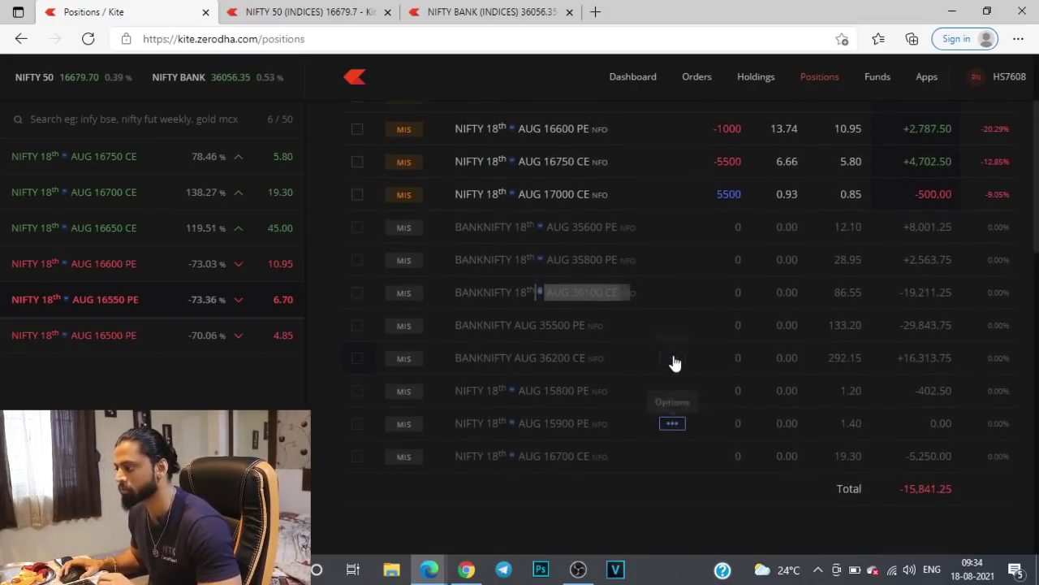
pyautogui.scroll(1, 698, 231)
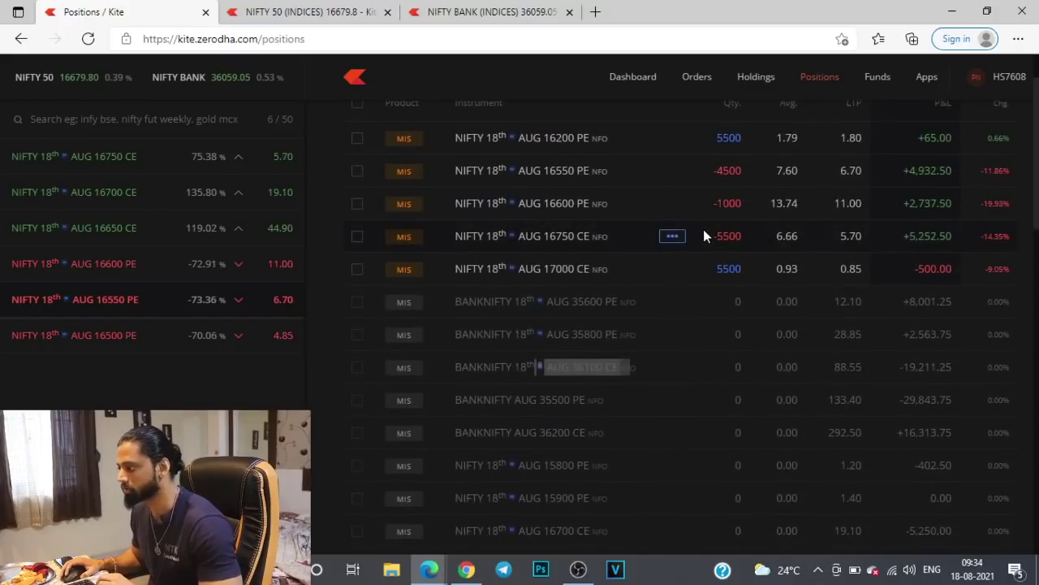
pyautogui.scroll(-2, 715, 252)
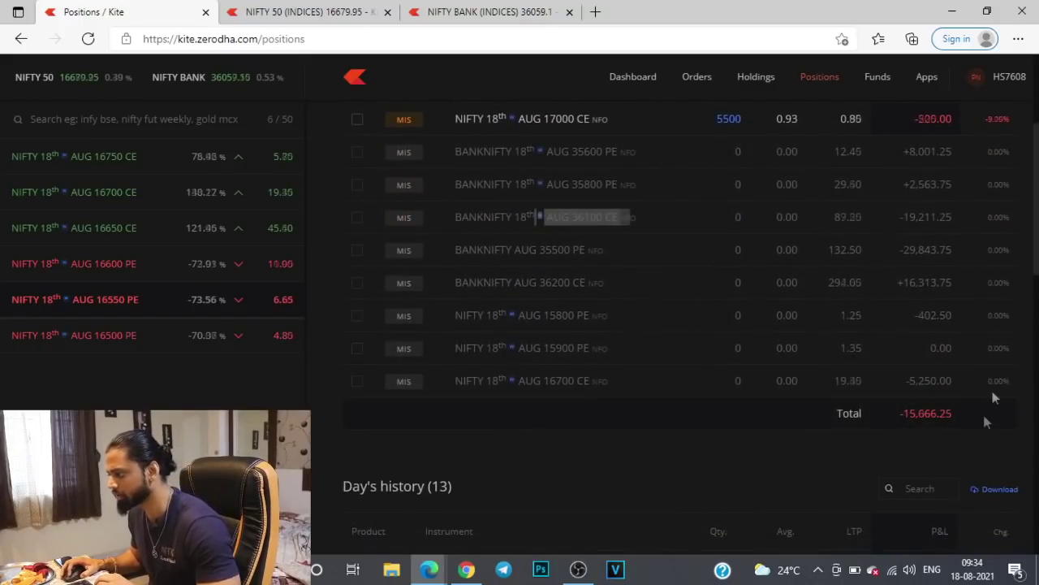
pyautogui.scroll(2, 766, 307)
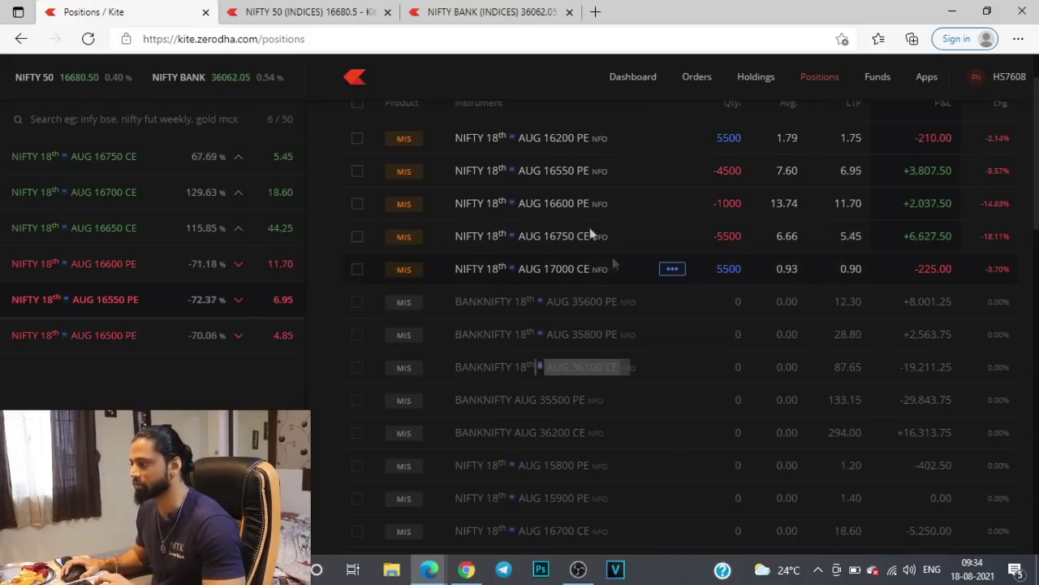
# - Glance at the NIFTY 50 chart, then switch to the second account's positions, totalling −315
pyautogui.click(353, 7)
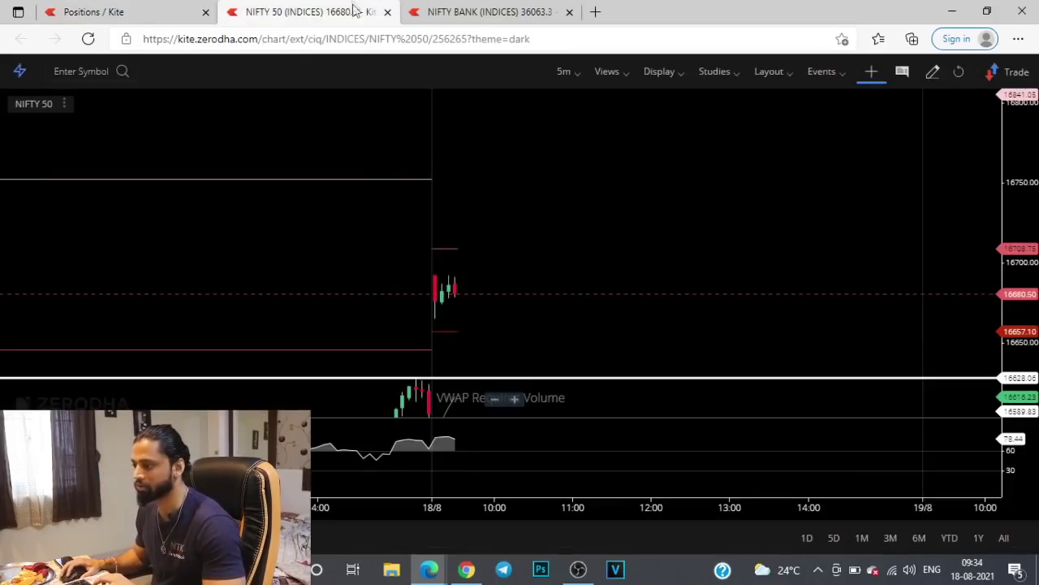
pyautogui.click(202, 9)
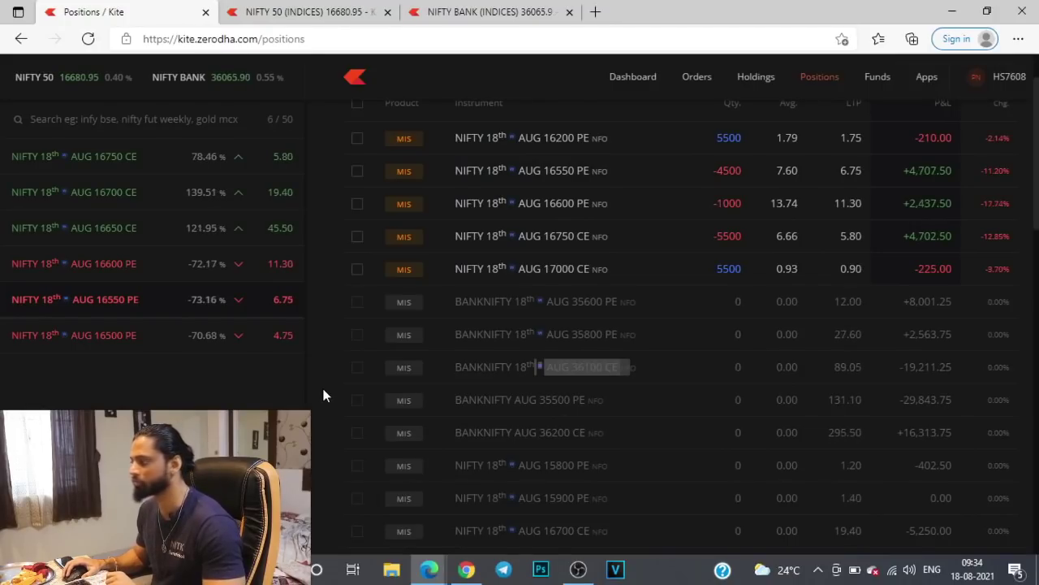
pyautogui.click(466, 569)
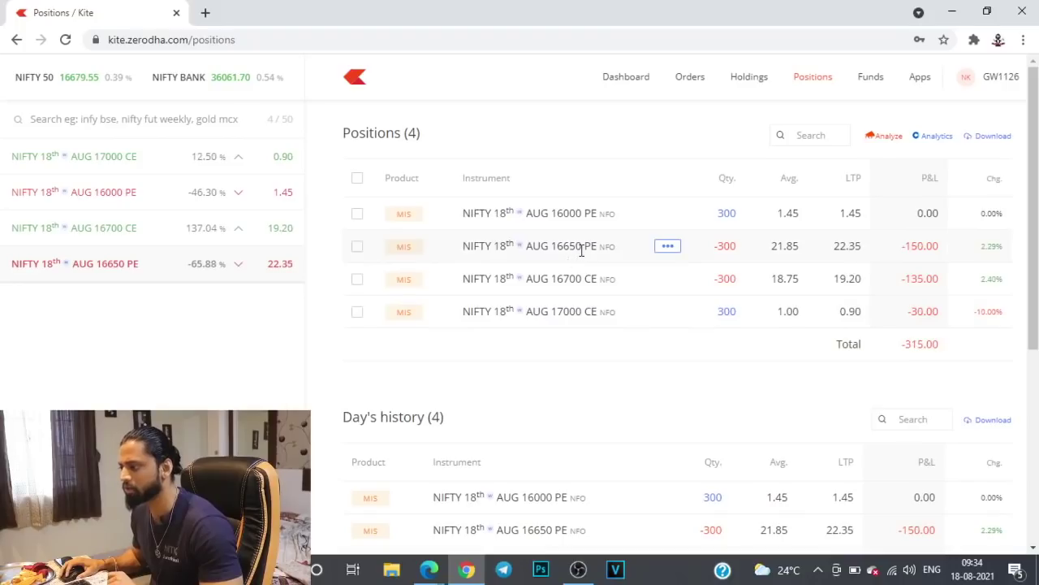
# - Select and then deselect the 16650 PE and 16700 CE positions
pyautogui.moveTo(566, 248); pyautogui.dragTo(599, 246)
pyautogui.moveTo(566, 278); pyautogui.dragTo(598, 279)
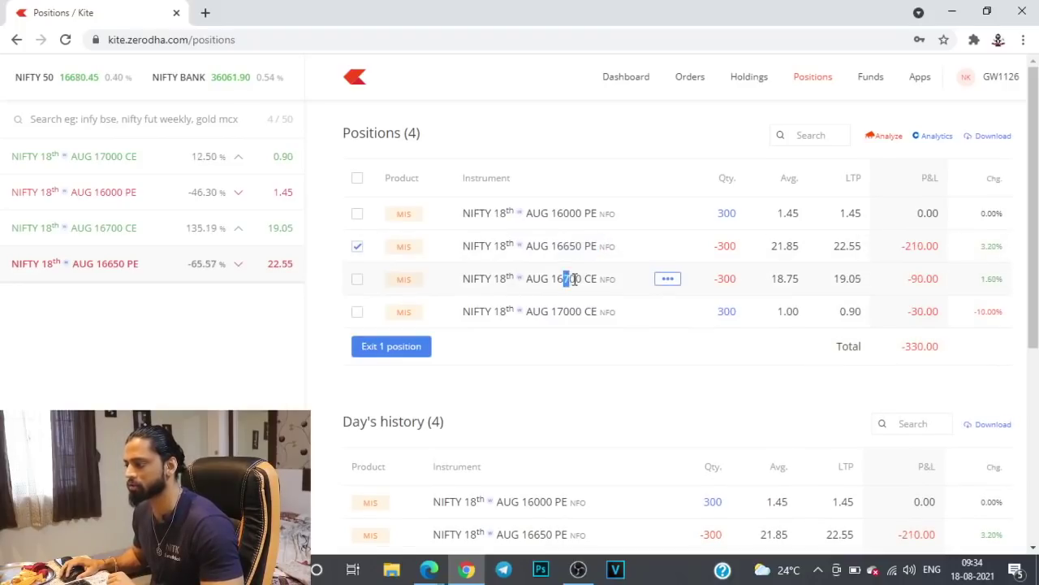
pyautogui.click(357, 246)
pyautogui.click(357, 279)
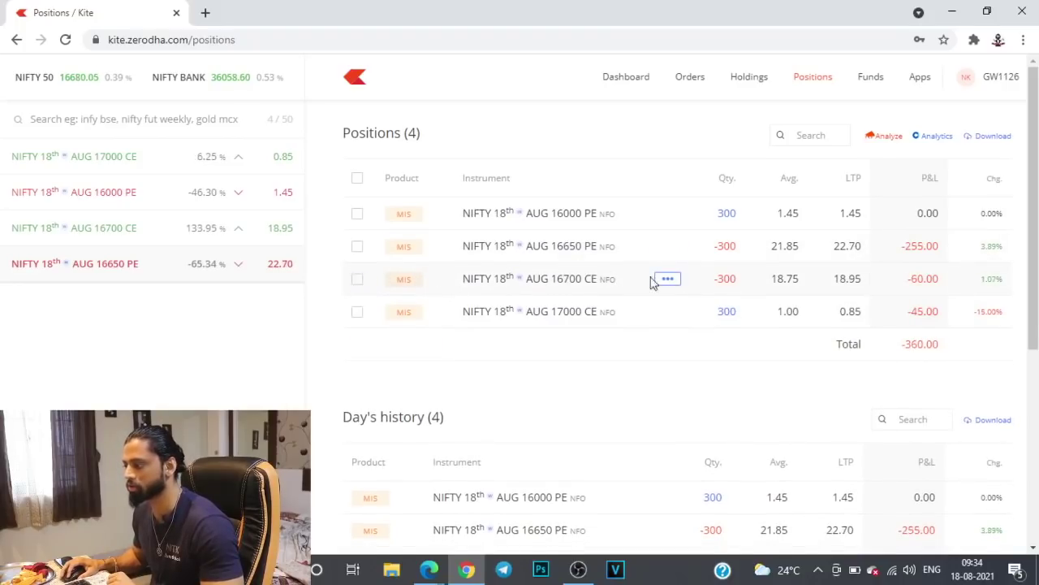
# - Check the second account's open and executed orders, then go back to its positions
pyautogui.click(688, 75)
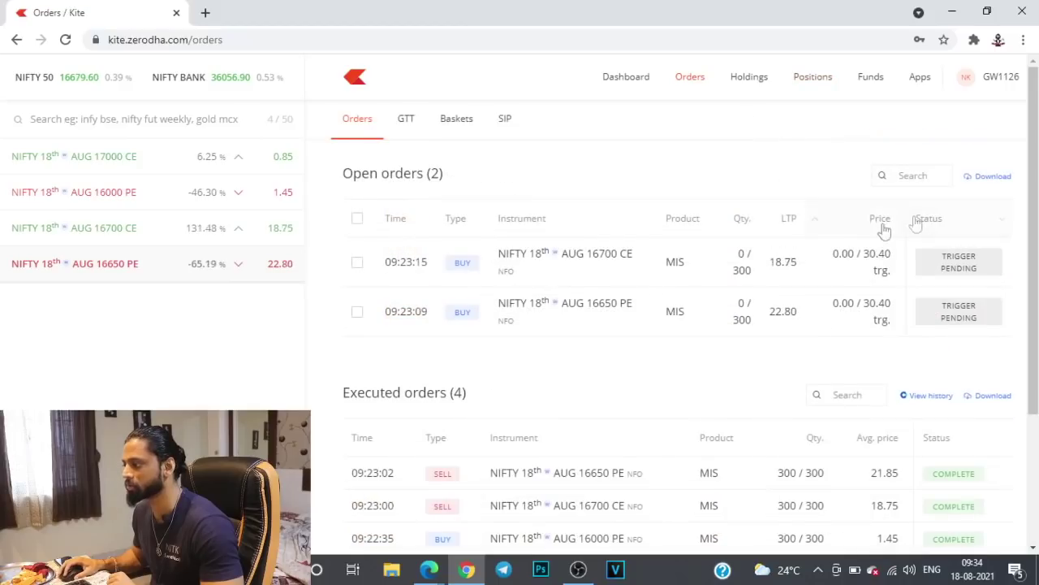
pyautogui.click(813, 78)
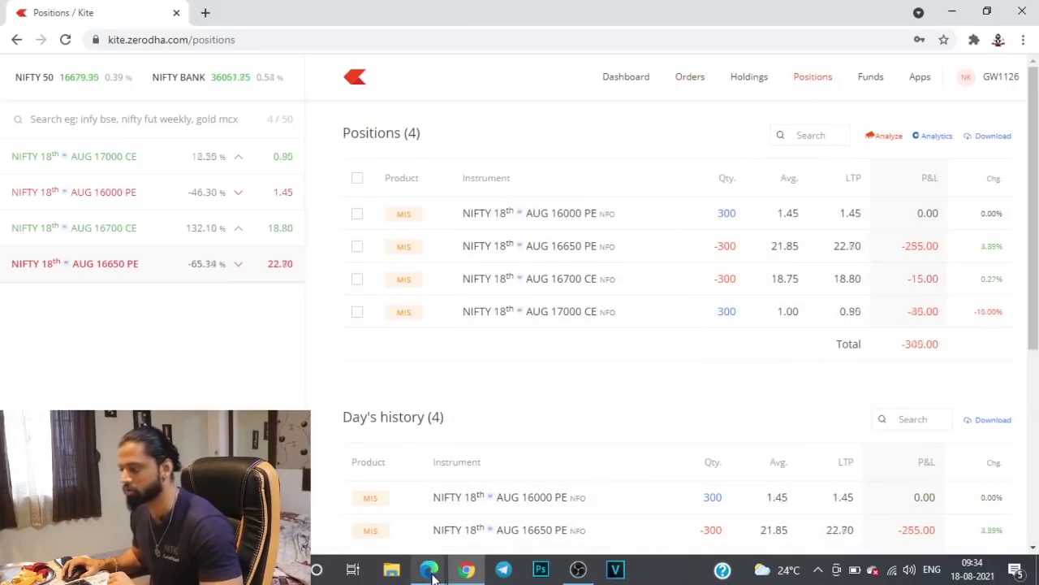
pyautogui.click(466, 568)
# - Bring back the first account's positions, then view the NIFTY 50 five-minute chart near 16,693
pyautogui.click(494, 505)
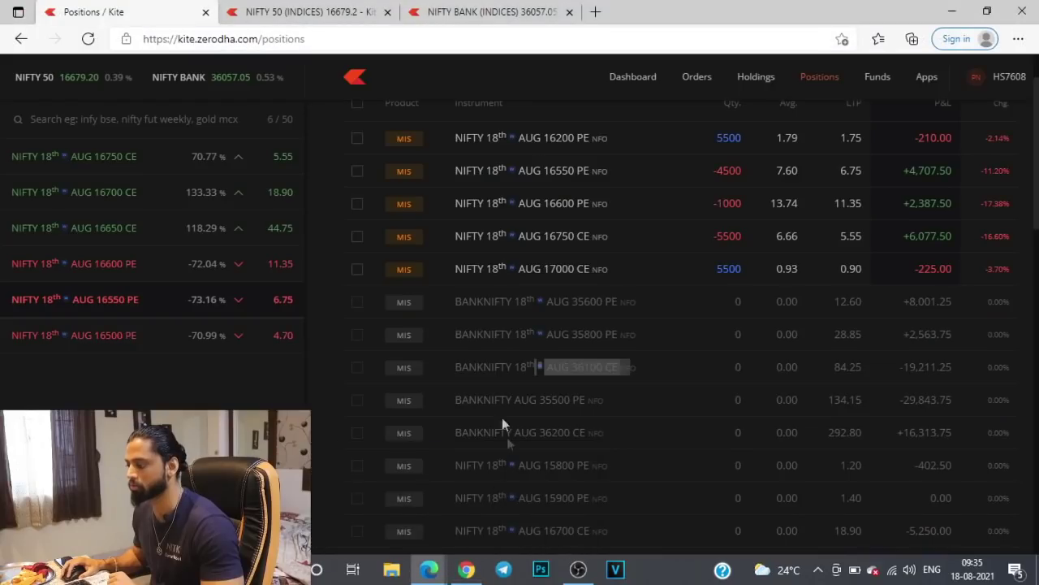
pyautogui.scroll(-3, 497, 406)
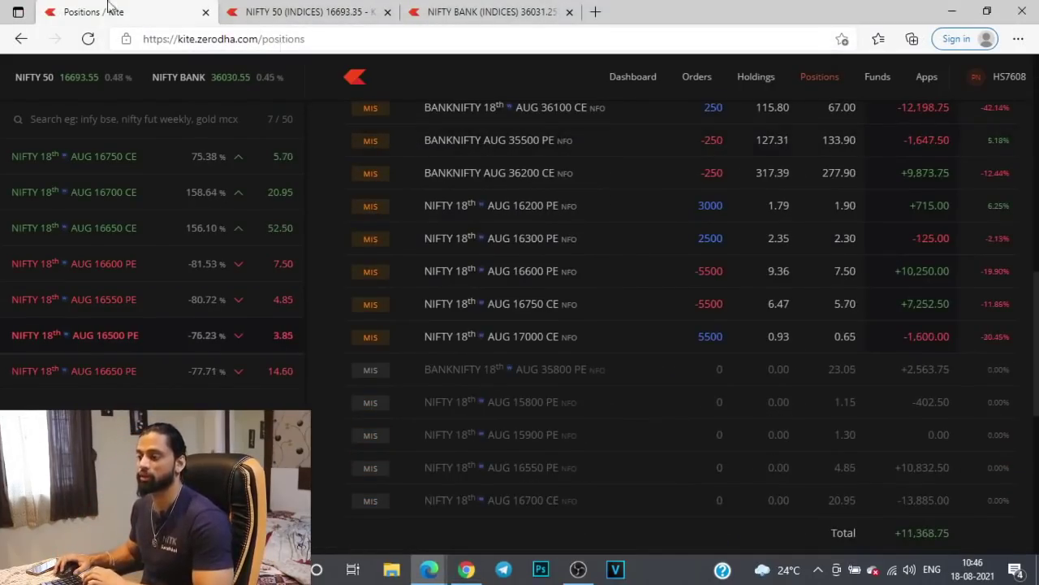
pyautogui.click(325, 9)
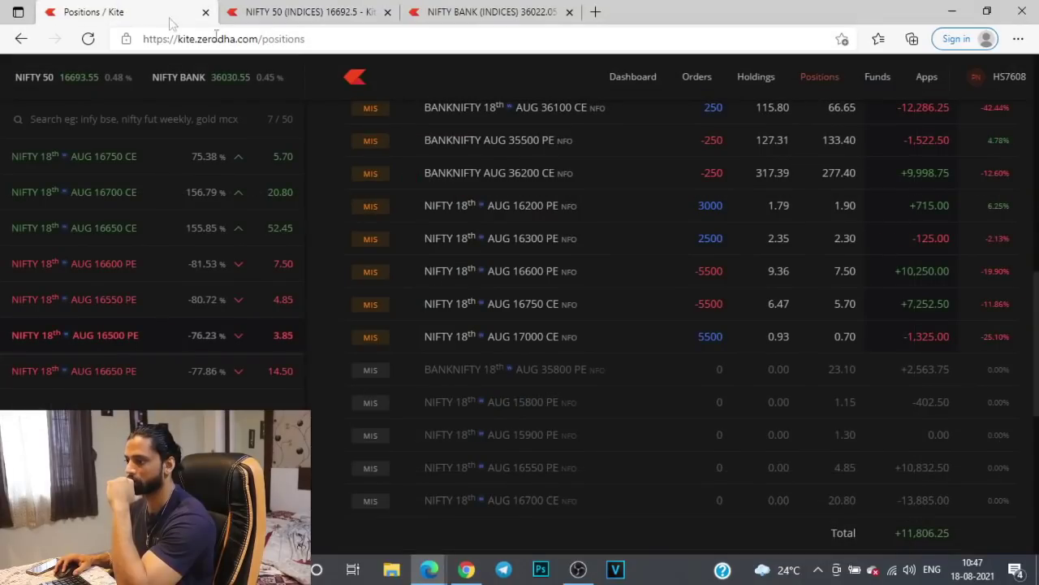
# - Review the positions list and Day's history, noting the 16750 CE leg at +8,902.50
pyautogui.click(93, 11)
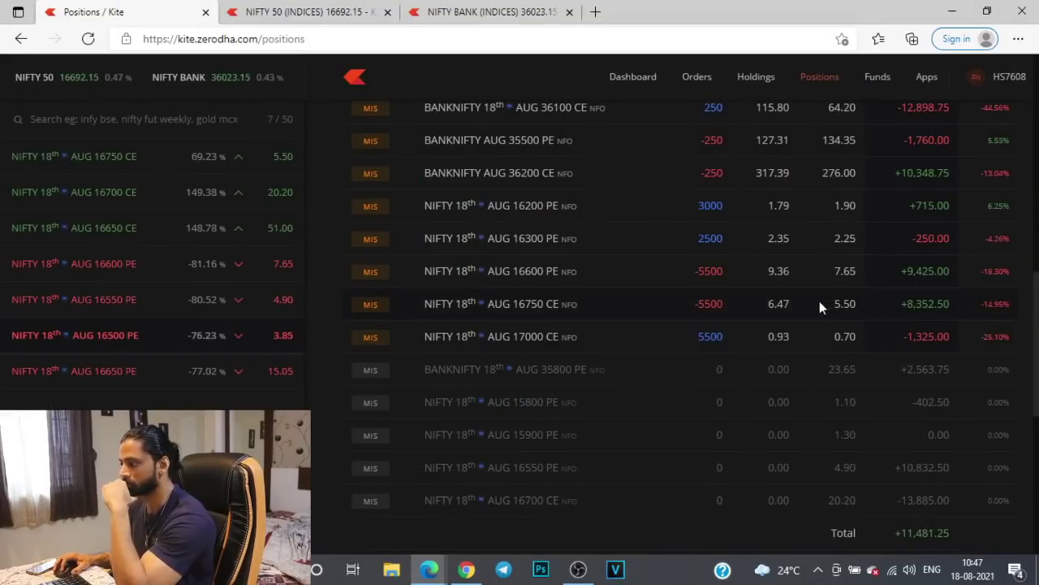
pyautogui.moveTo(820, 300); pyautogui.dragTo(864, 304)
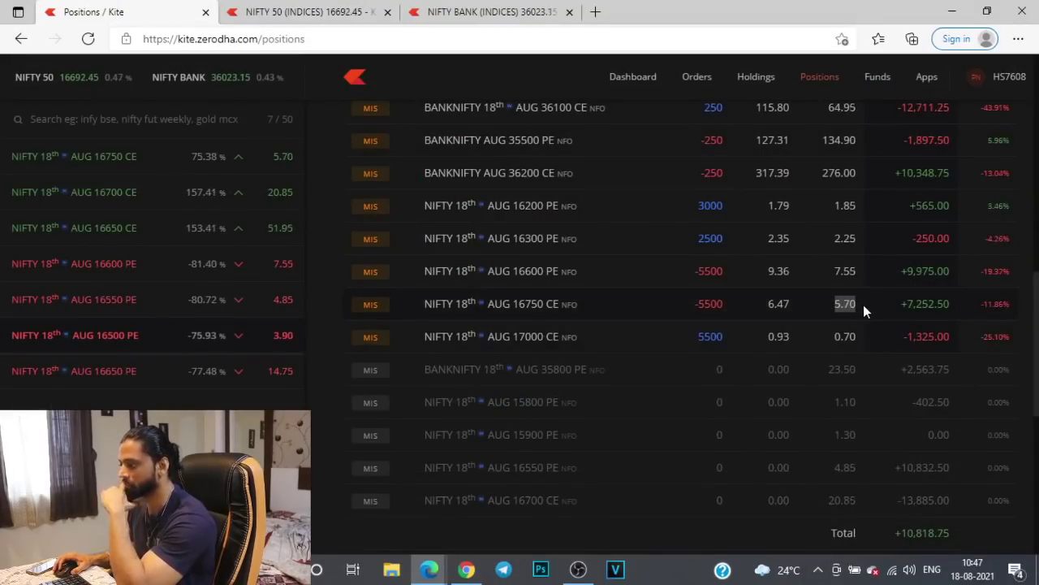
pyautogui.scroll(2, 863, 305)
pyautogui.scroll(1, 866, 305)
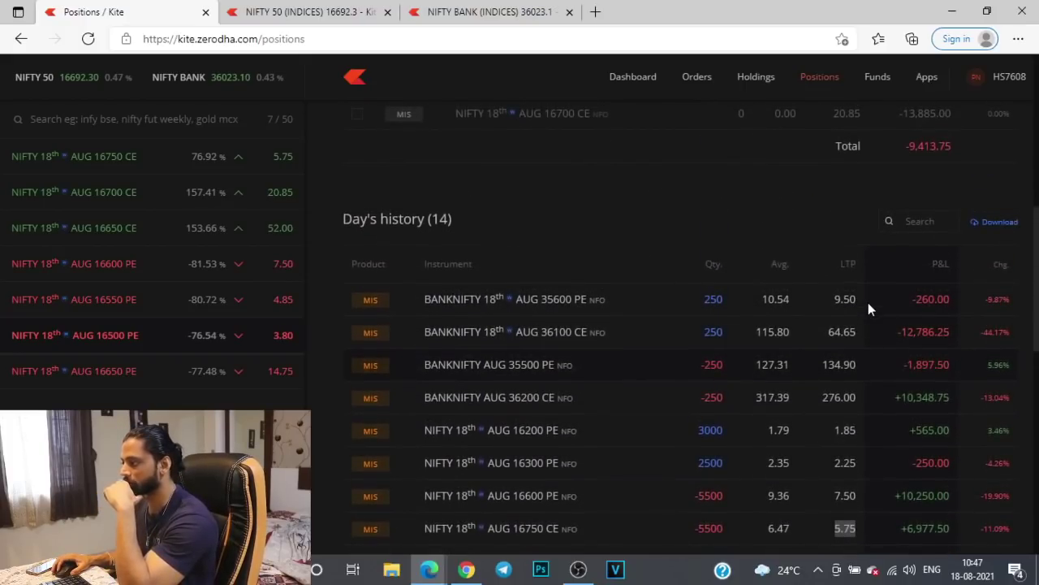
pyautogui.scroll(-2, 868, 302)
pyautogui.scroll(-4, 853, 360)
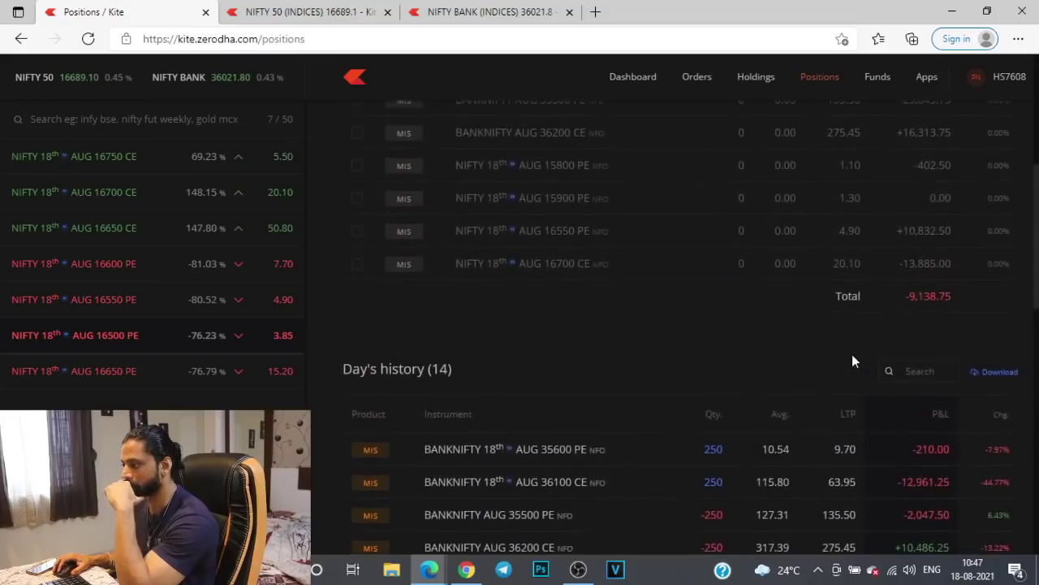
pyautogui.scroll(-6, 852, 354)
pyautogui.scroll(2, 859, 352)
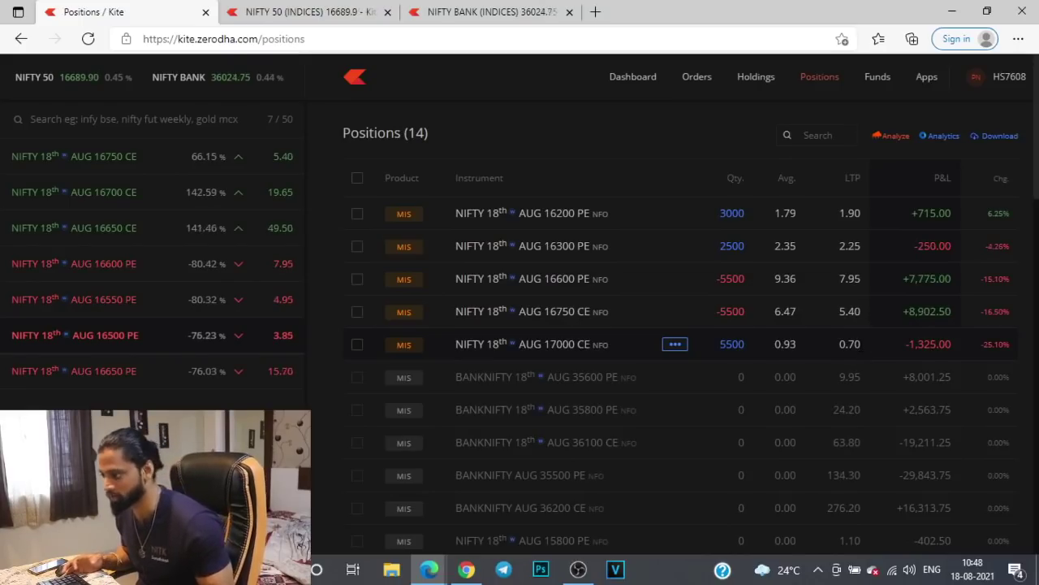
# - Glance at the NIFTY 50 chart, then Alt+Tab to the second account's positions totalling −1,150.00
pyautogui.scroll(-3, 734, 283)
pyautogui.scroll(2, 734, 283)
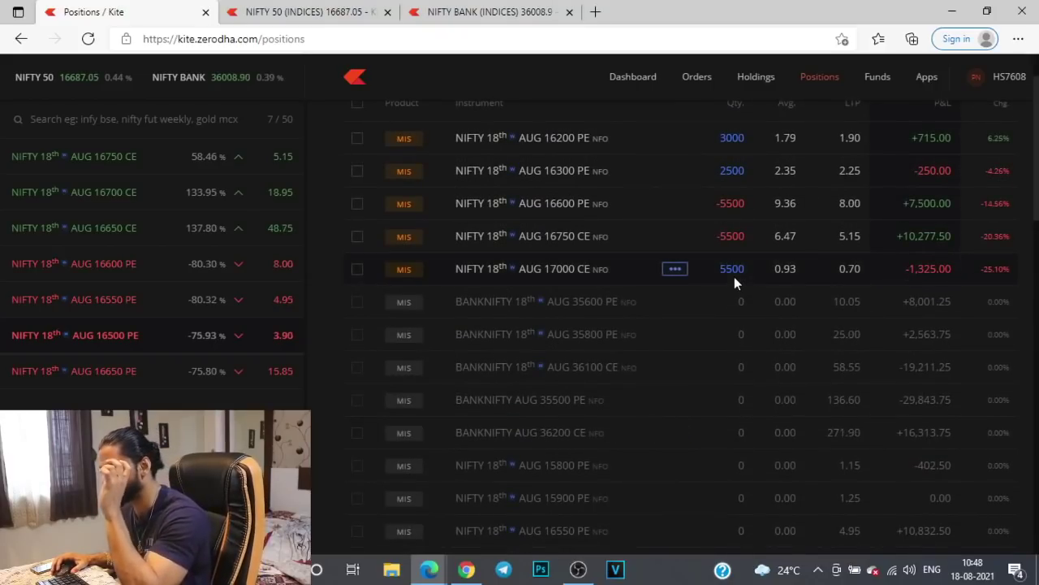
pyautogui.click(344, 17)
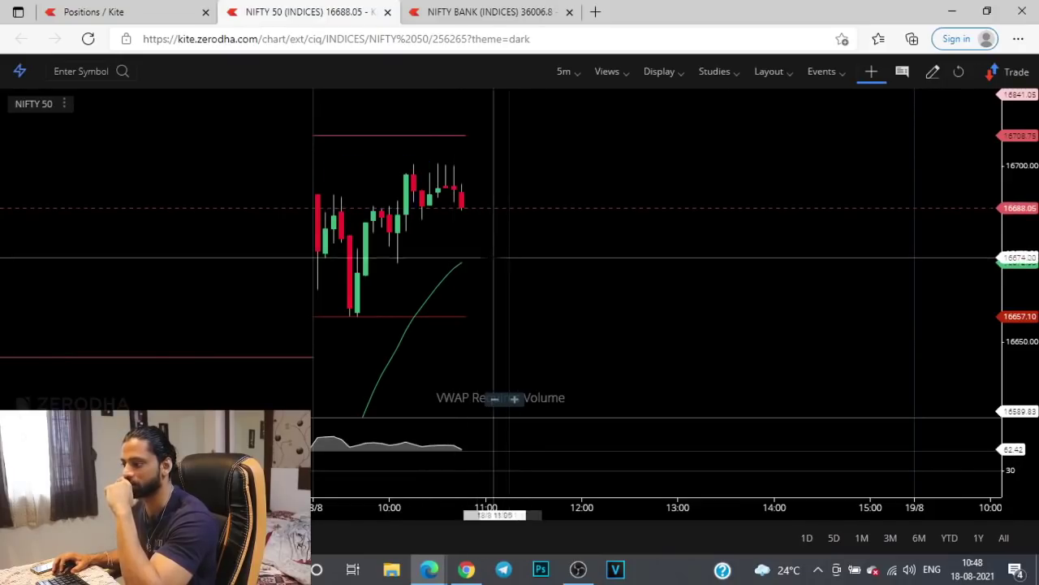
pyautogui.hotkey('ctrl', 'shift', 'Tab')
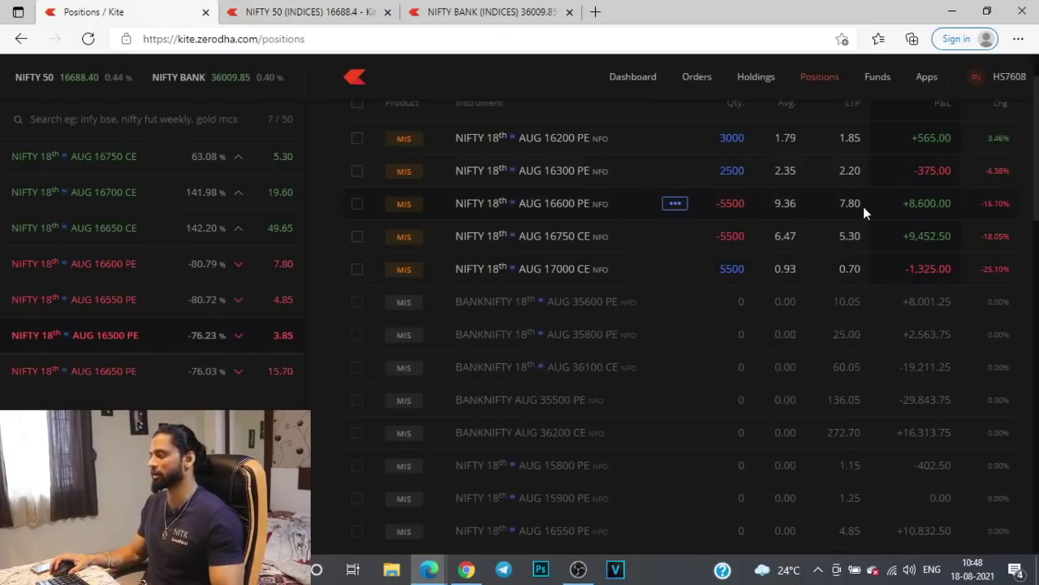
pyautogui.hotkey('alt', 'Tab')
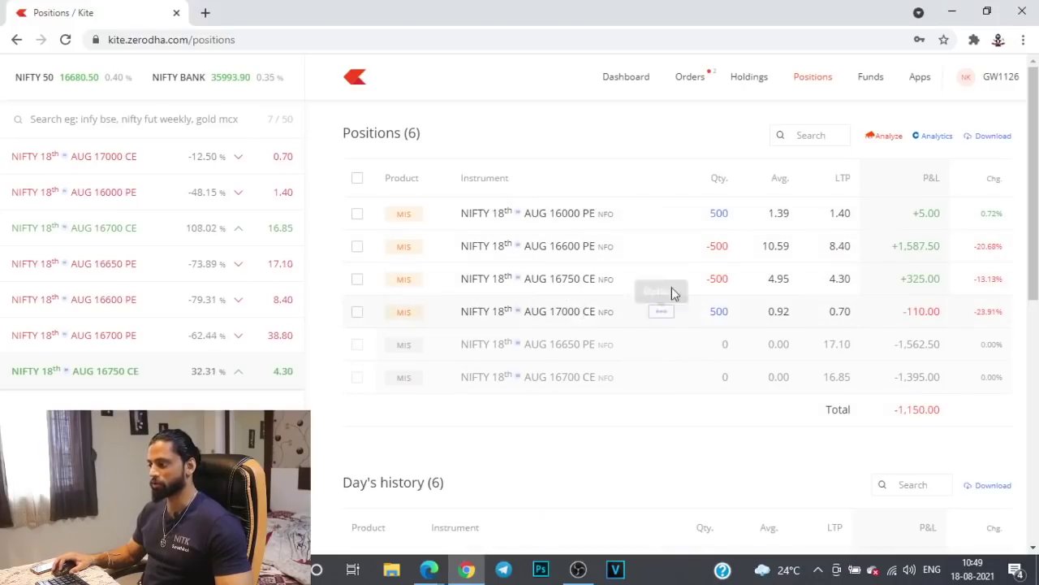
# - Review the second account's executed orders from 10:15:07 upward, then return to its positions
pyautogui.click(700, 91)
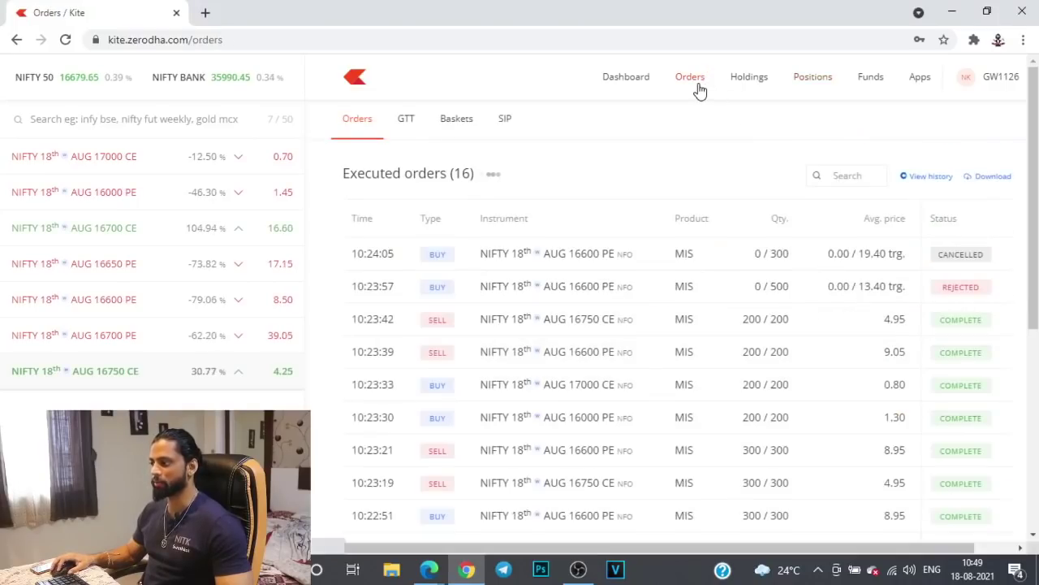
pyautogui.scroll(-4, 787, 406)
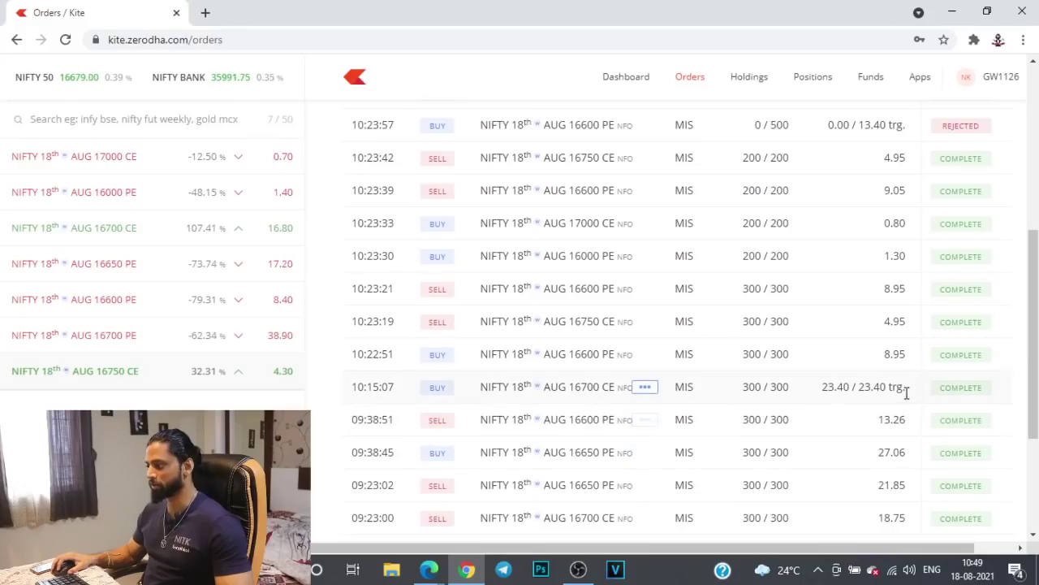
pyautogui.moveTo(907, 392); pyautogui.dragTo(332, 390)
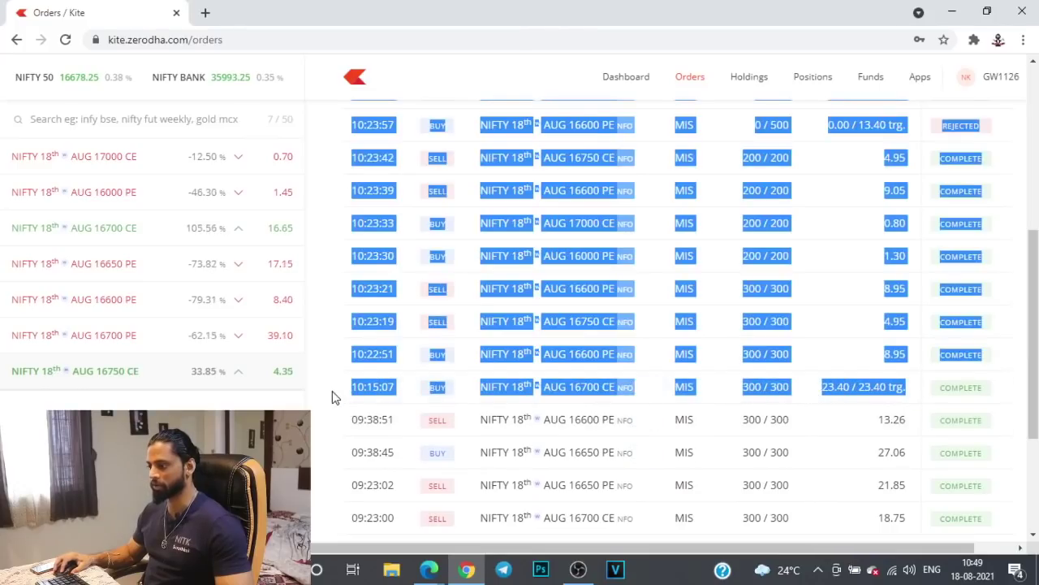
pyautogui.click(408, 398)
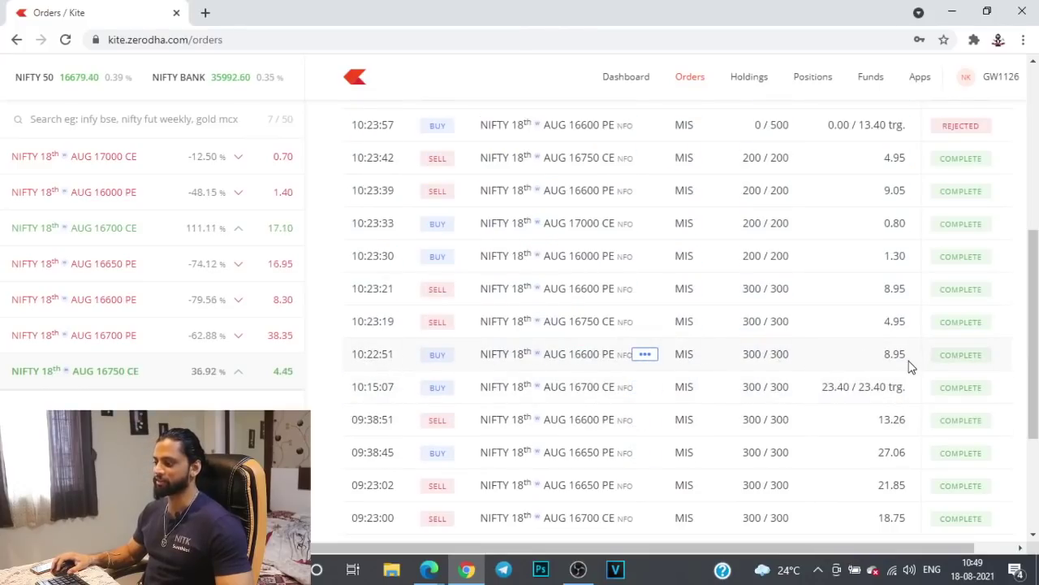
pyautogui.click(813, 79)
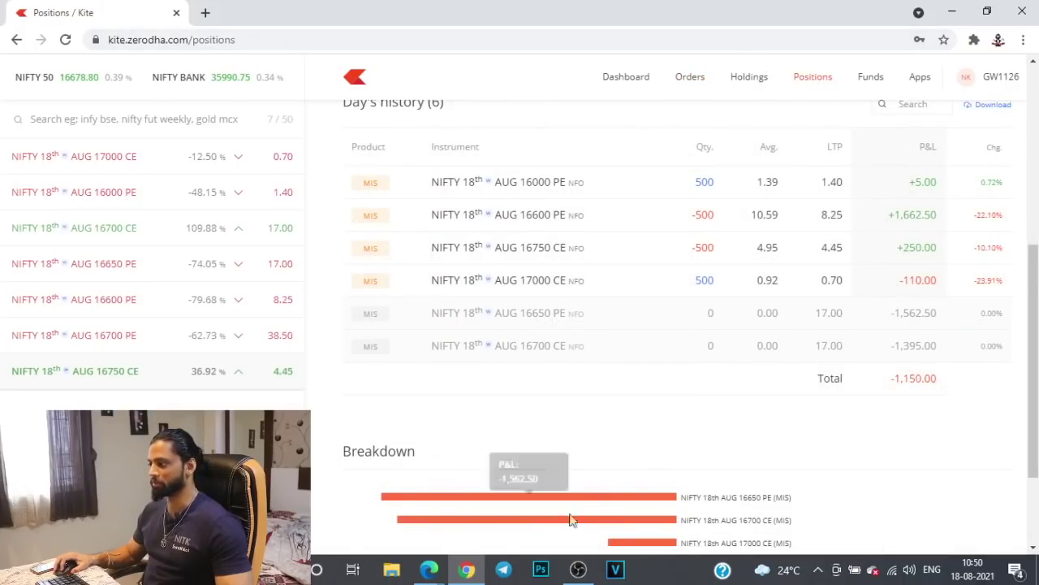
# - Bring the first account's positions forward and scroll to its −5,563.75 total
pyautogui.click(429, 569)
pyautogui.click(533, 491)
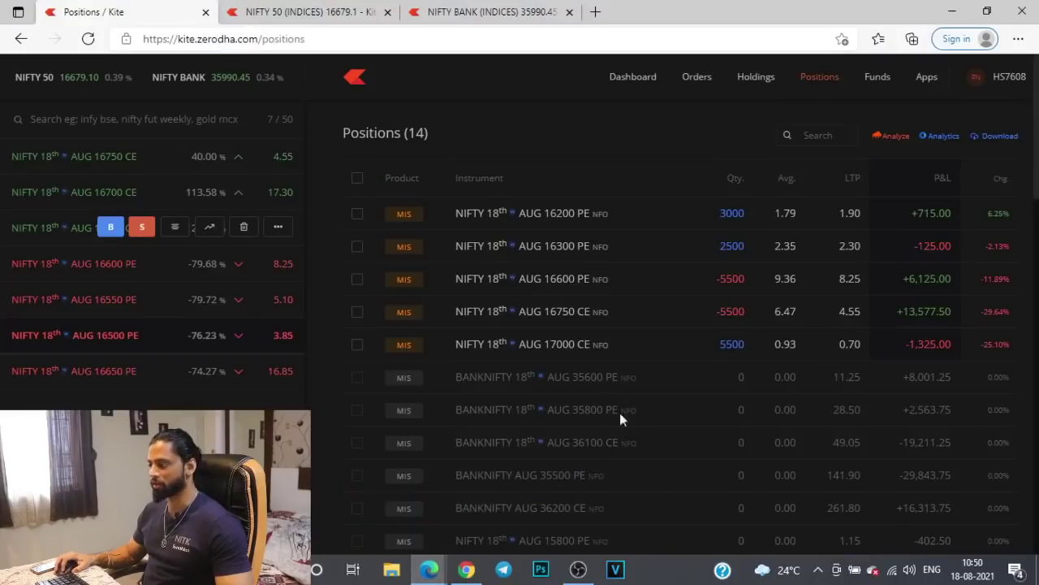
pyautogui.scroll(-2, 651, 341)
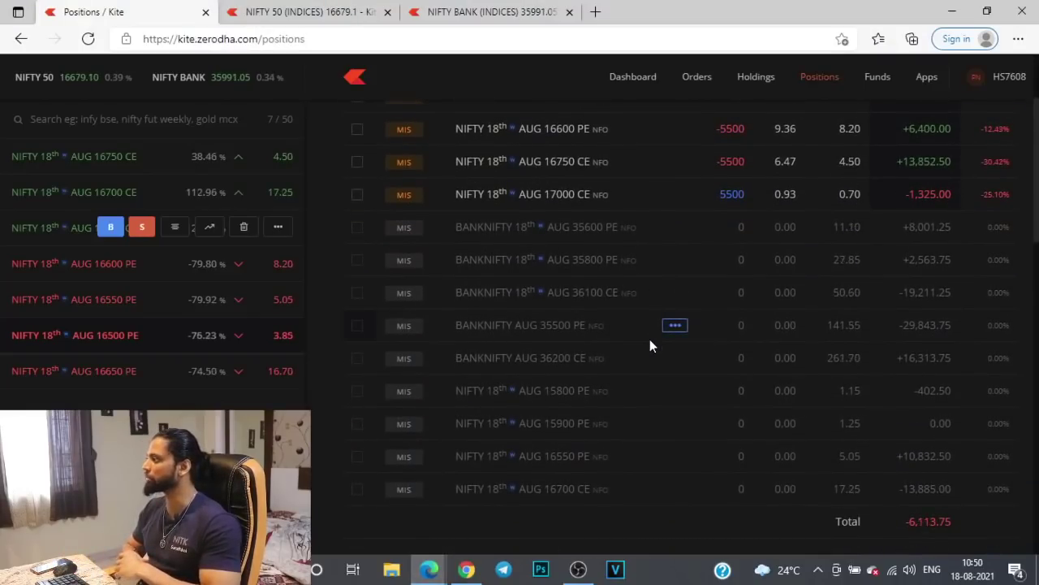
pyautogui.click(289, 7)
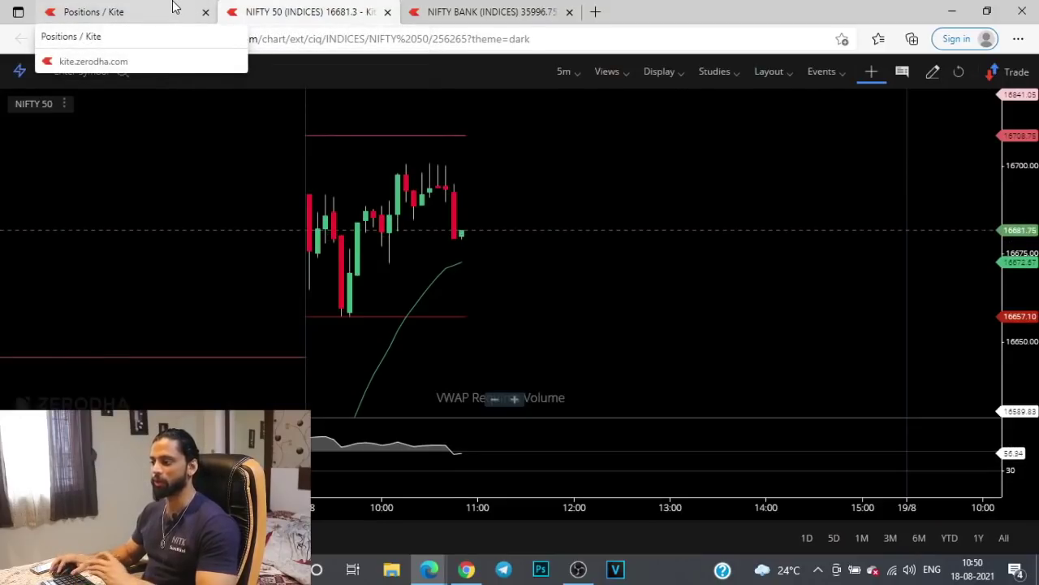
pyautogui.click(536, 10)
pyautogui.scroll(3, 528, 232)
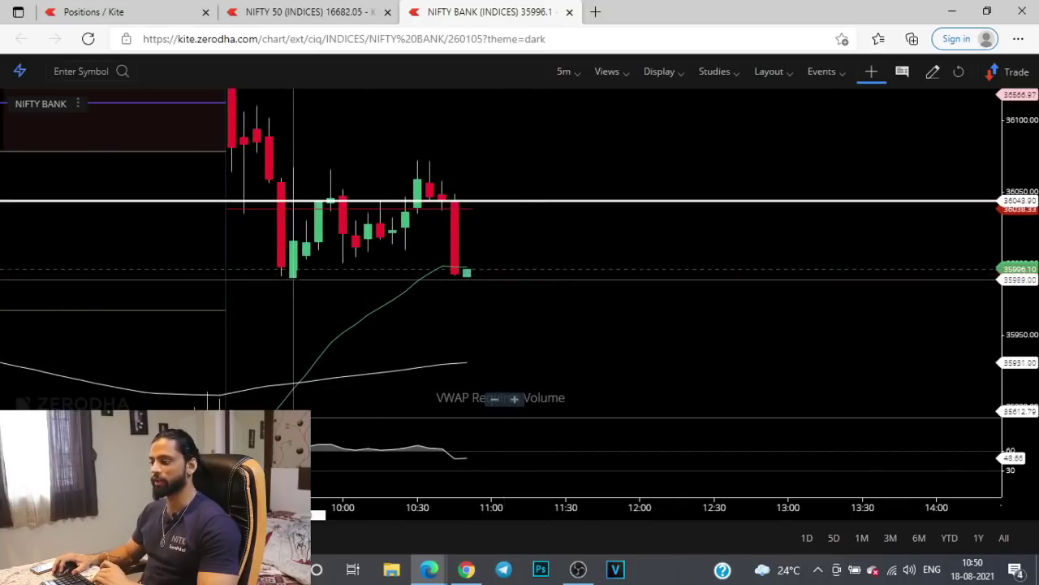
pyautogui.click(139, 9)
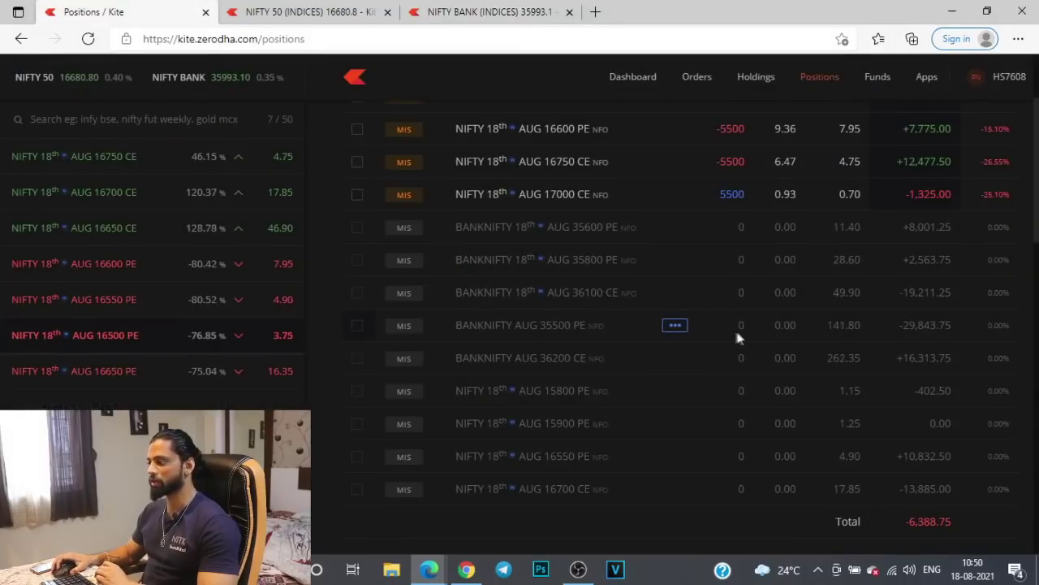
pyautogui.scroll(3, 762, 395)
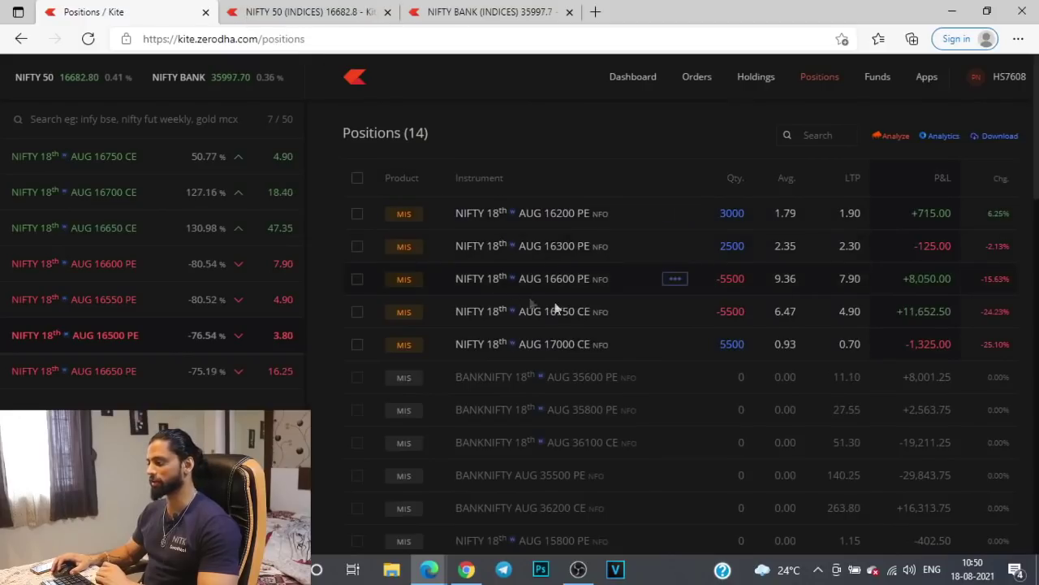
pyautogui.scroll(-5, 339, 250)
pyautogui.scroll(2, 341, 248)
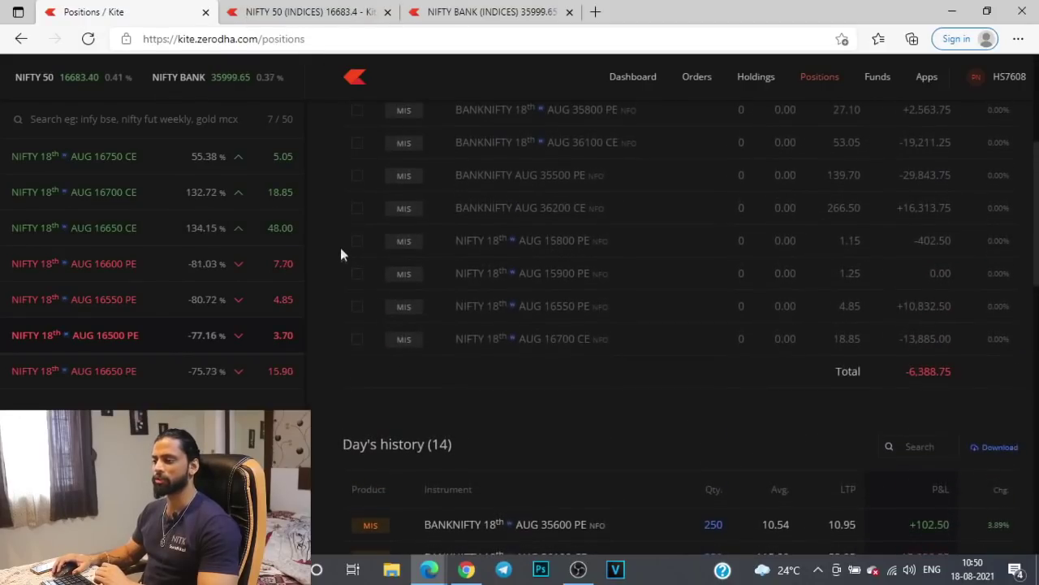
pyautogui.click(260, 8)
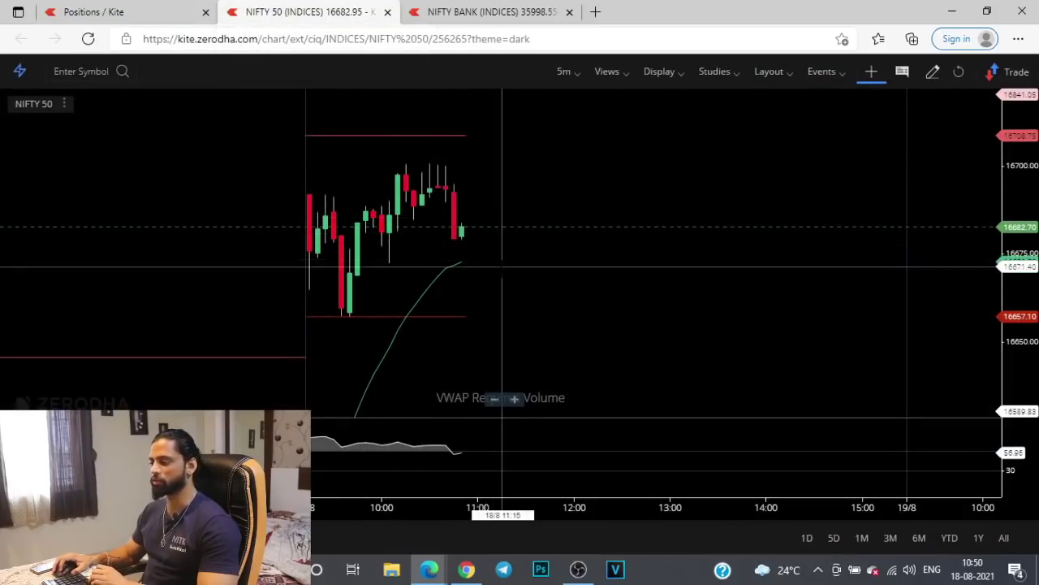
pyautogui.click(163, 8)
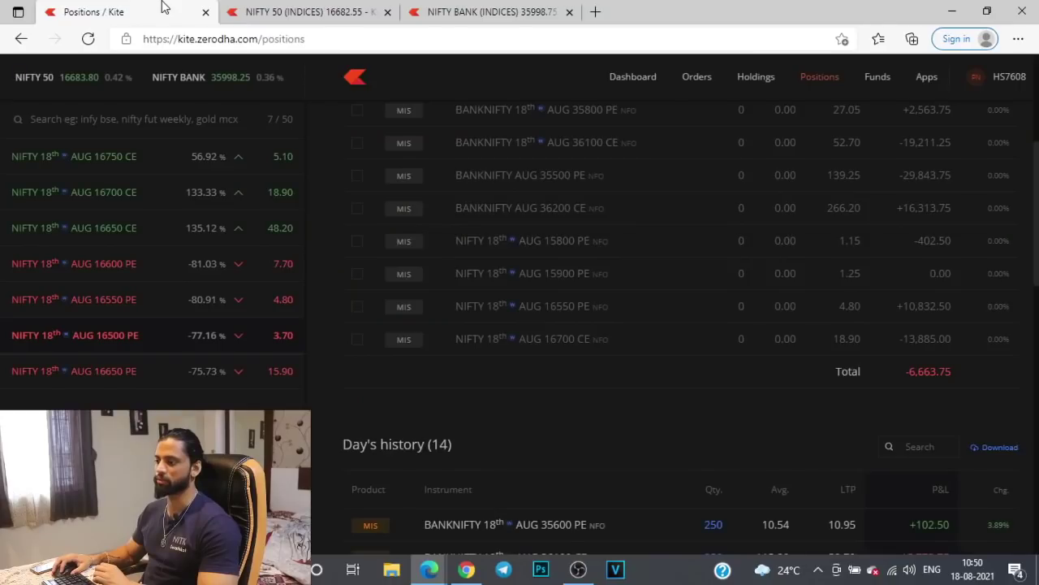
# - Scroll through the open NIFTY positions to check the +32,421.25 total
pyautogui.scroll(3, 634, 336)
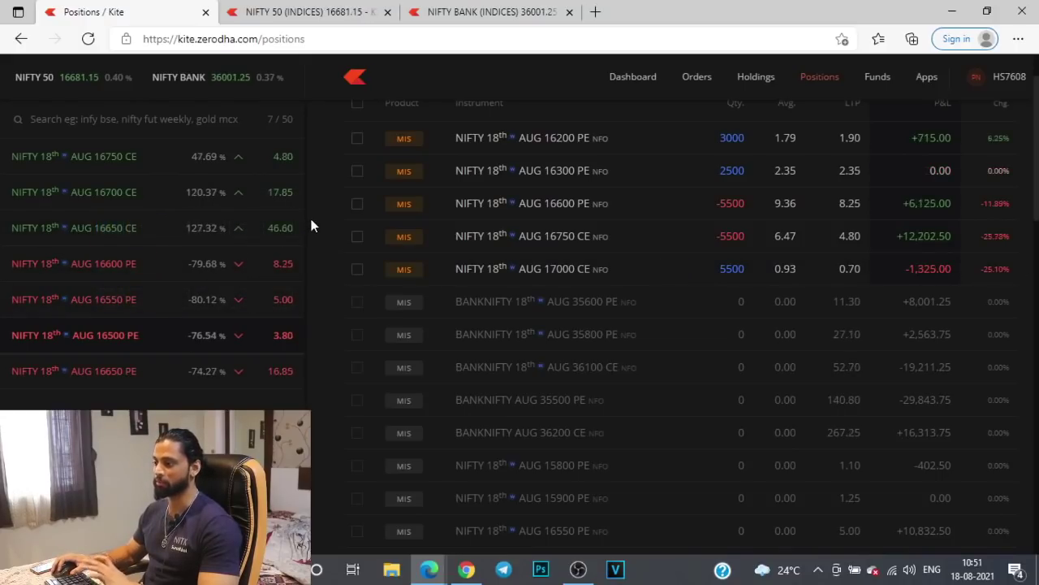
pyautogui.scroll(-2, 683, 268)
pyautogui.moveTo(569, 283)
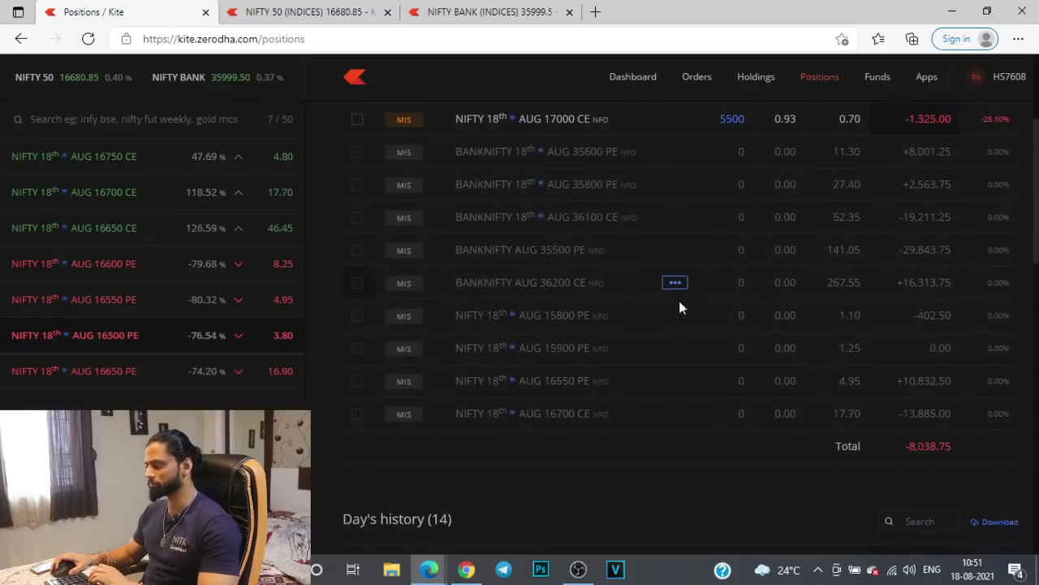
pyautogui.scroll(2, 677, 301)
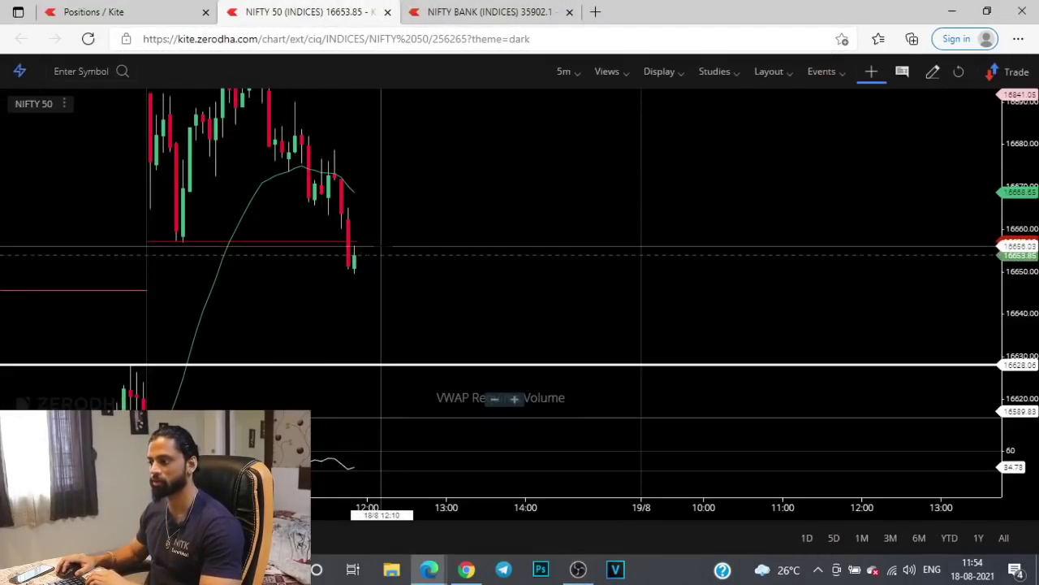
# - Leave the NIFTY 50 chart and scroll through the positions list
pyautogui.click(130, 10)
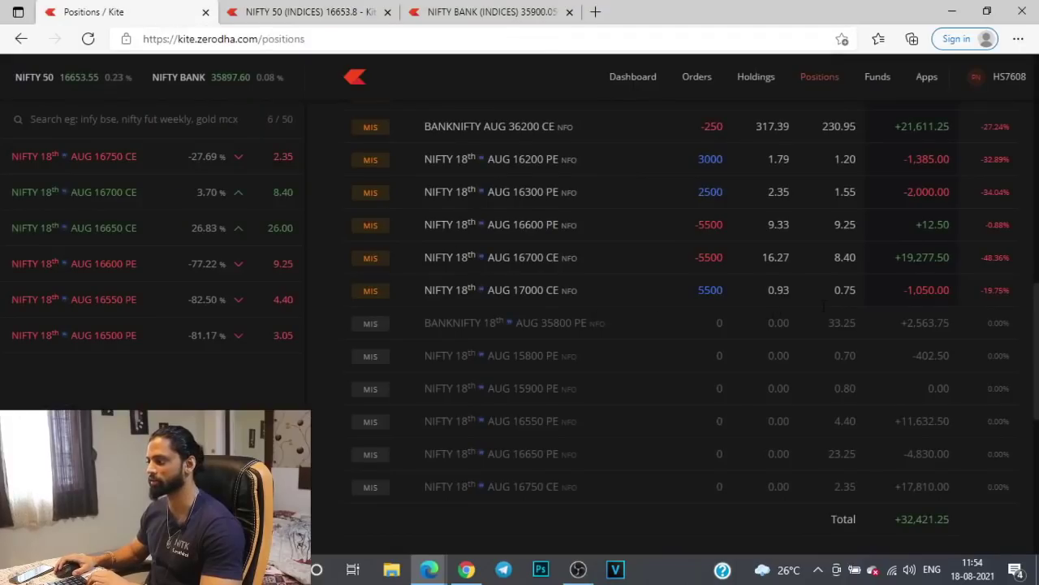
pyautogui.scroll(1, 843, 305)
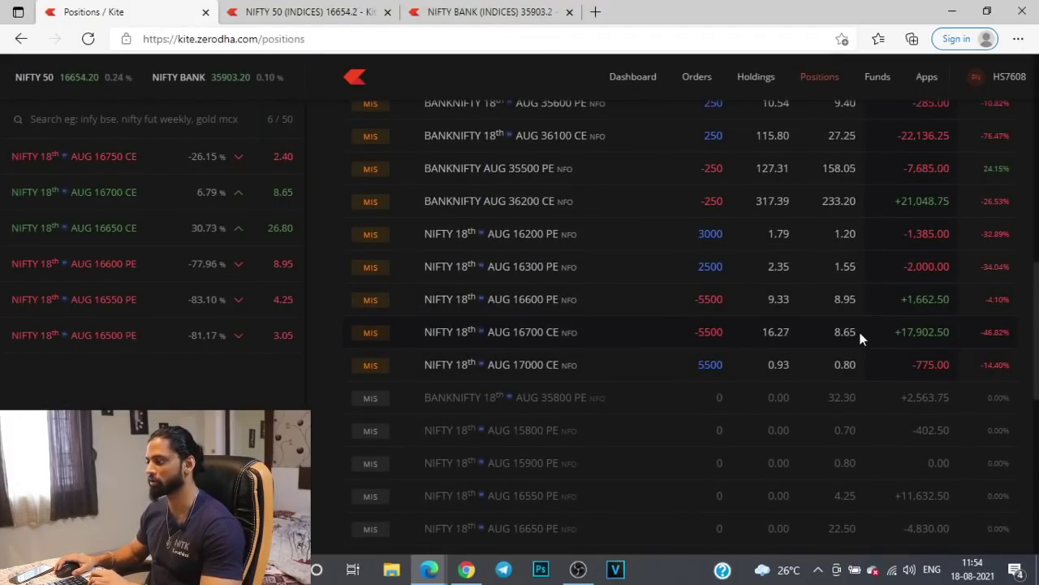
pyautogui.scroll(-2, 862, 338)
pyautogui.scroll(3, 866, 342)
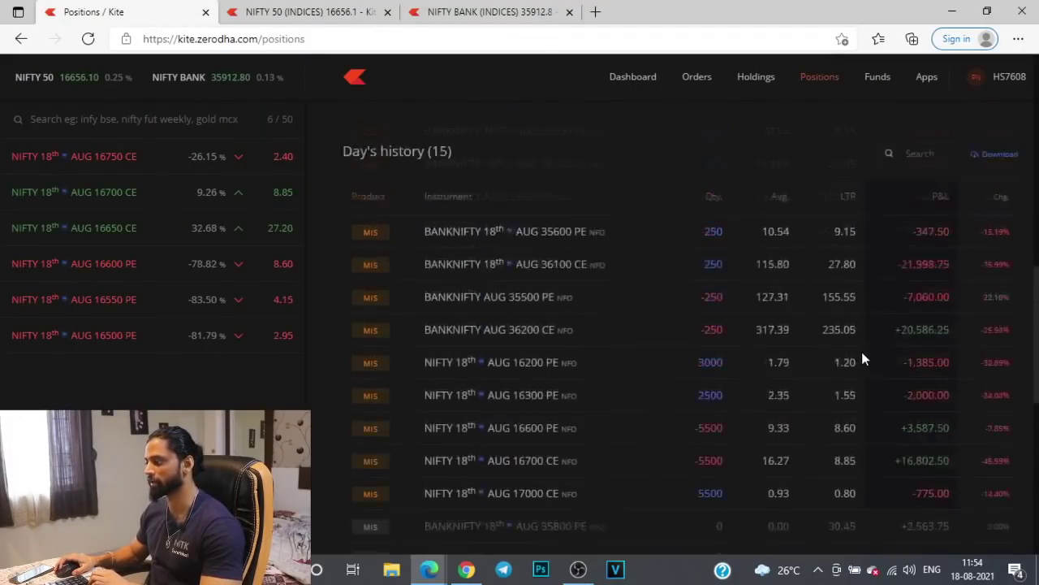
pyautogui.scroll(-3, 863, 352)
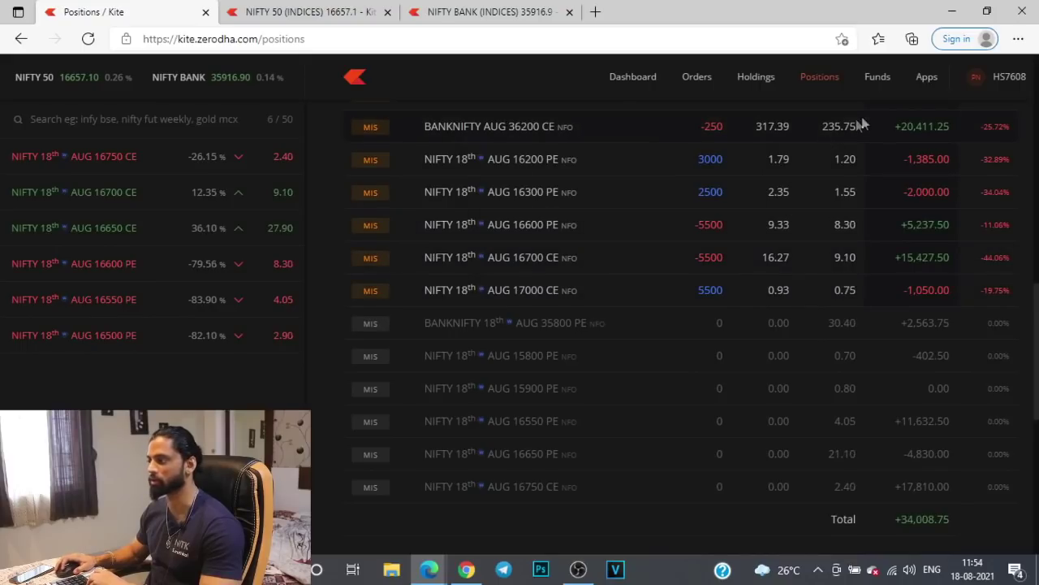
# - Check available funds and margins on the Funds page
pyautogui.click(881, 81)
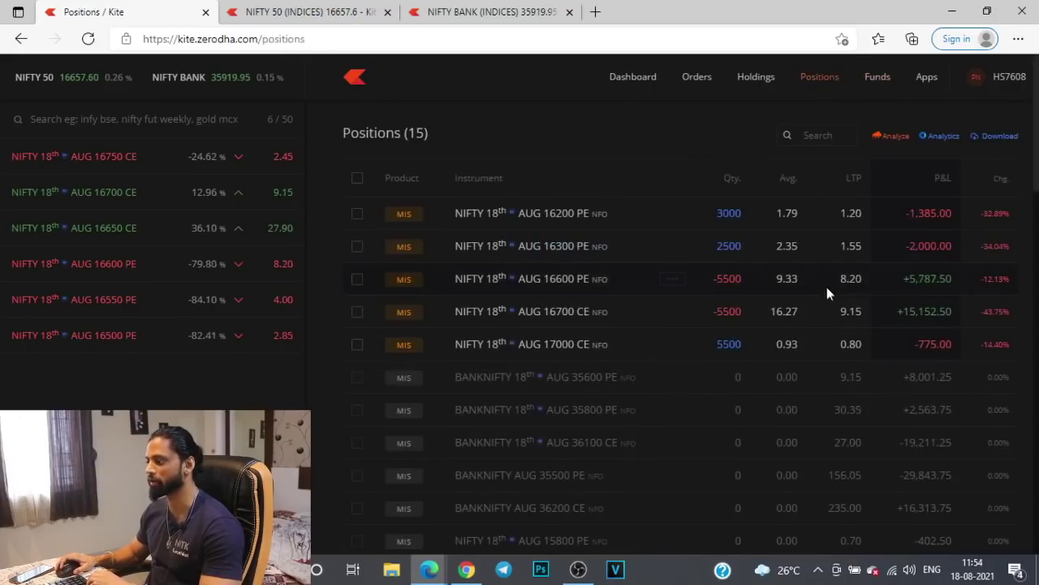
pyautogui.scroll(-3, 853, 341)
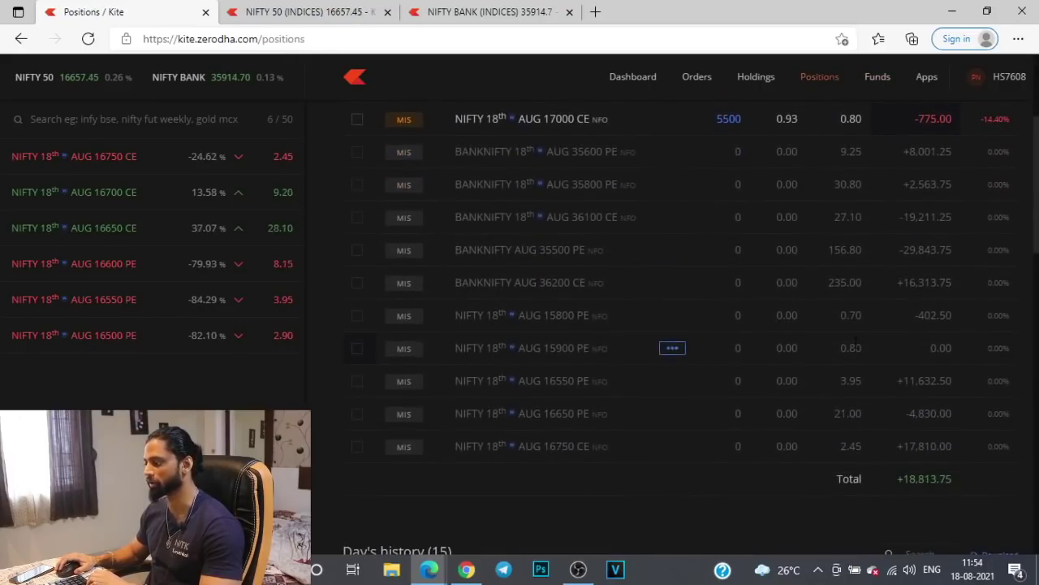
pyautogui.scroll(-2, 855, 342)
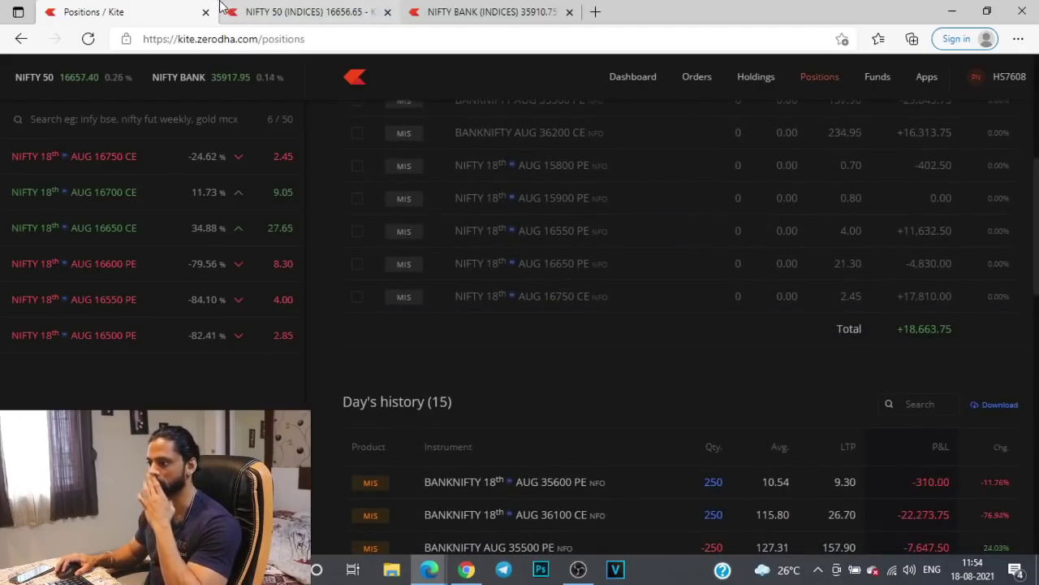
pyautogui.scroll(4, 705, 355)
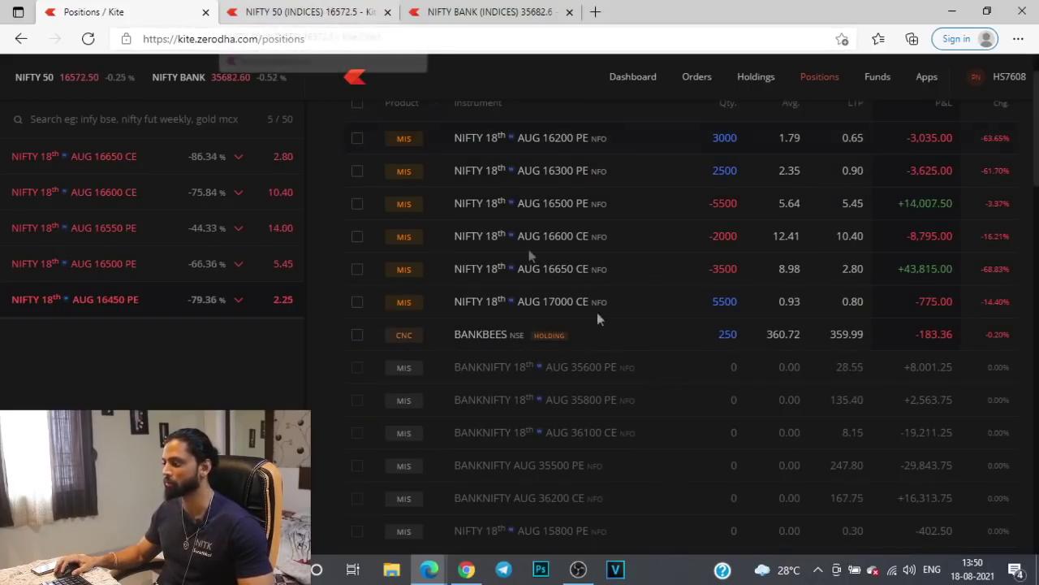
pyautogui.scroll(-2, 615, 335)
pyautogui.scroll(3, 614, 327)
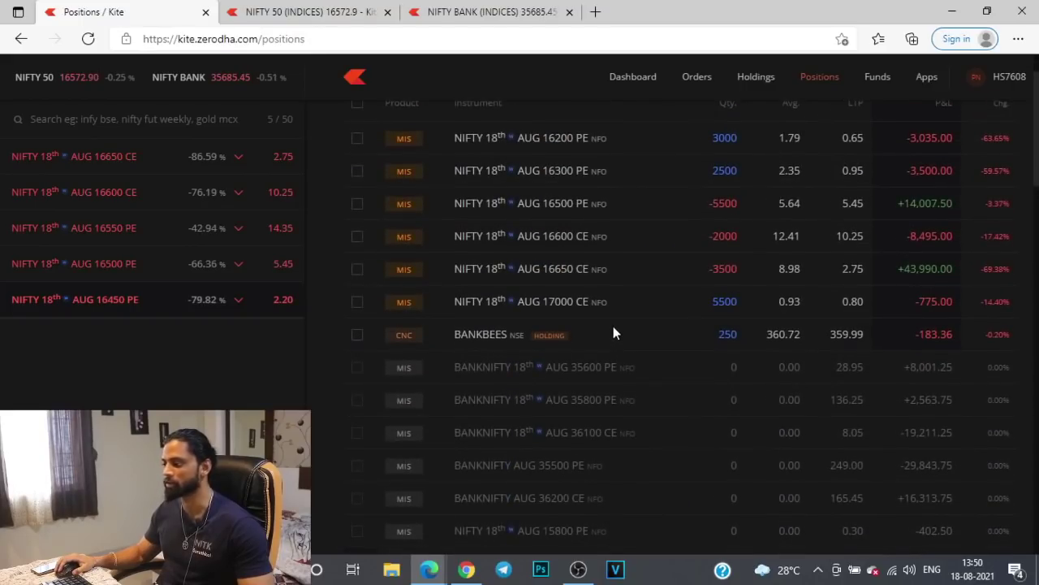
pyautogui.click(301, 11)
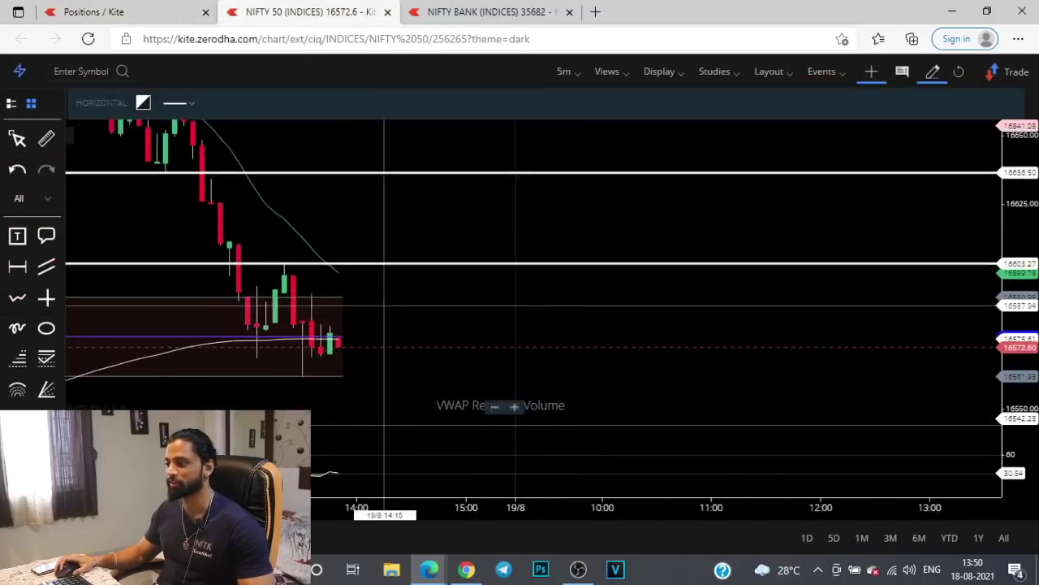
pyautogui.scroll(-2, 422, 381)
pyautogui.scroll(-2, 422, 382)
pyautogui.scroll(-2, 423, 382)
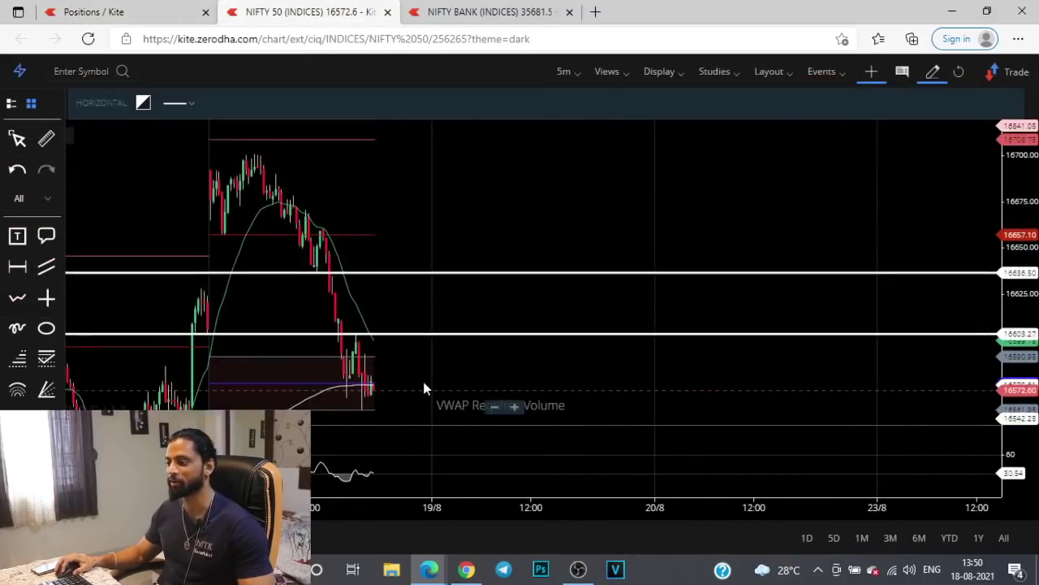
pyautogui.scroll(-2, 429, 299)
pyautogui.moveTo(429, 299); pyautogui.dragTo(441, 362)
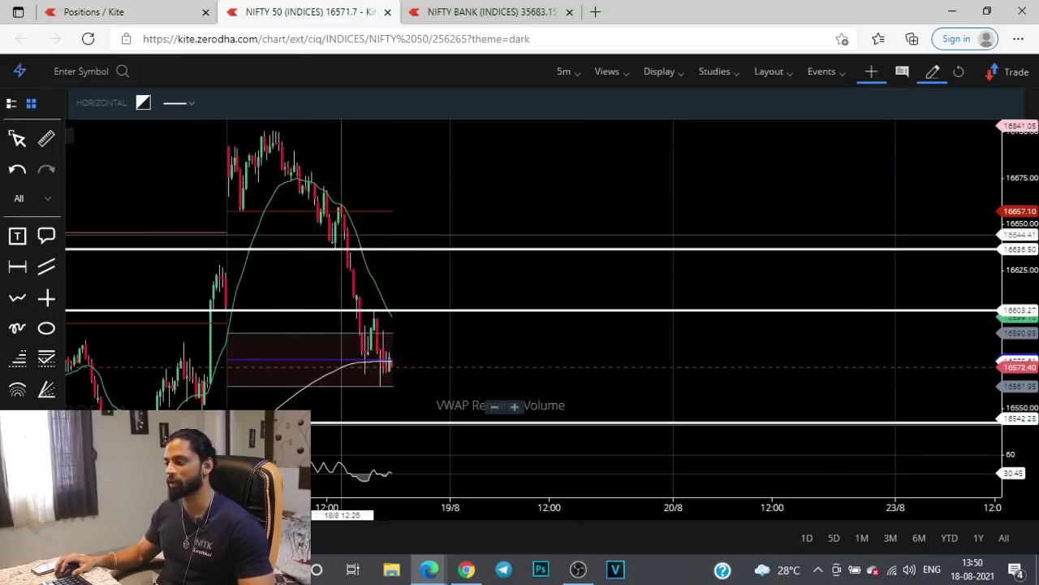
pyautogui.click(172, 9)
pyautogui.moveTo(585, 301)
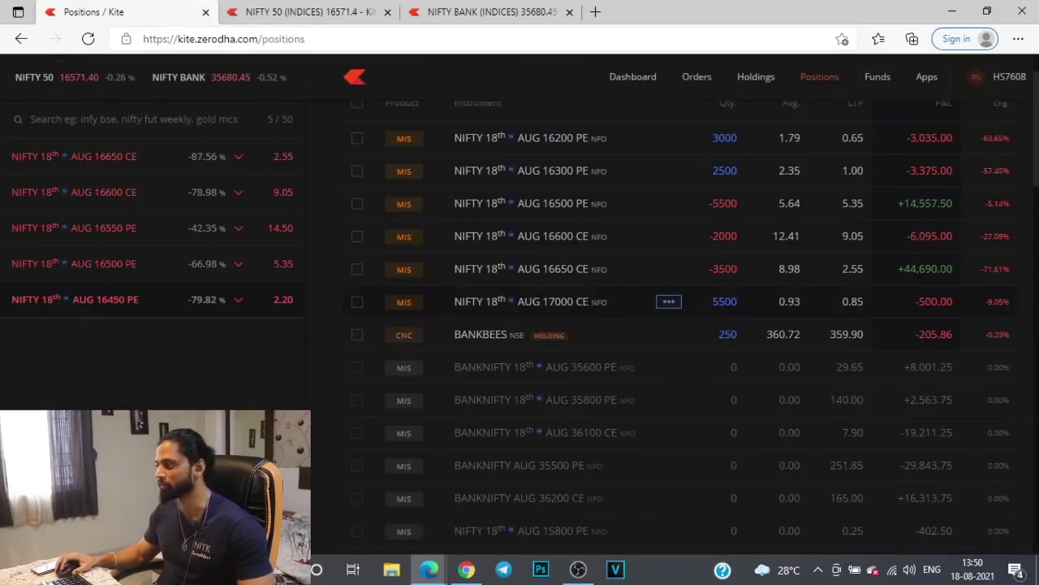
pyautogui.scroll(-2, 710, 351)
pyautogui.scroll(-1, 711, 355)
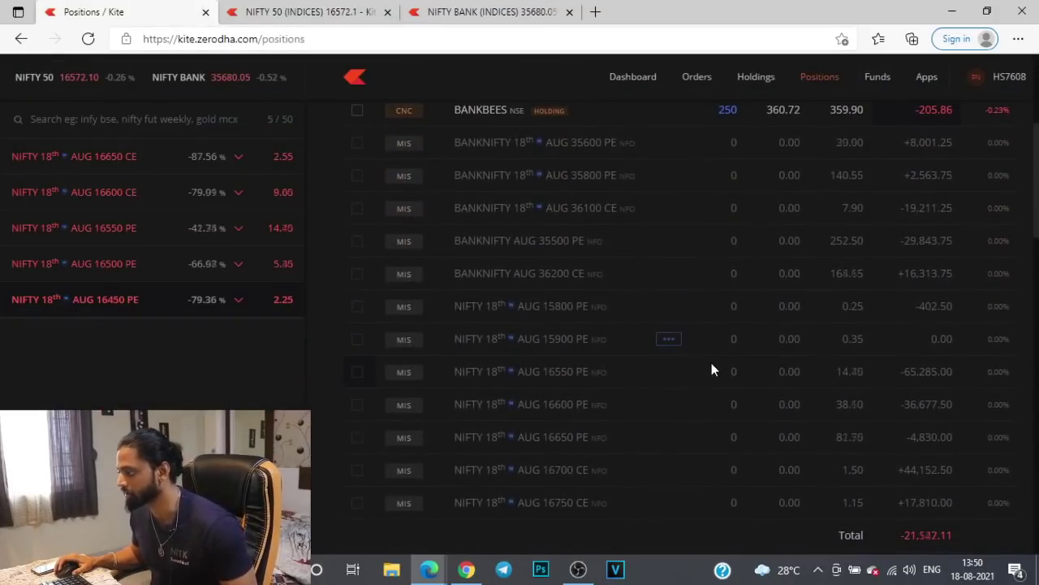
pyautogui.scroll(2, 711, 371)
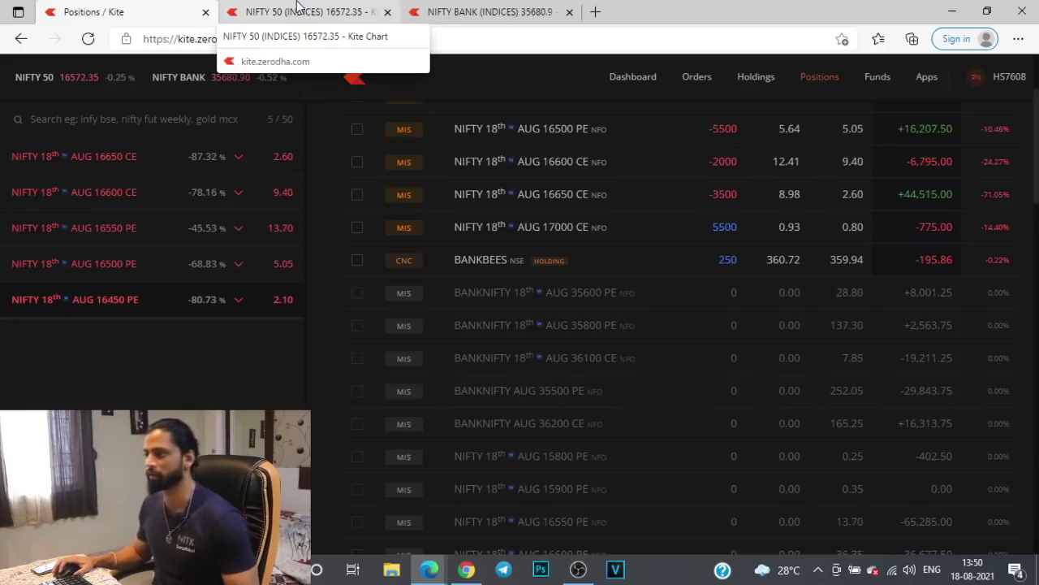
pyautogui.scroll(-3, 357, 136)
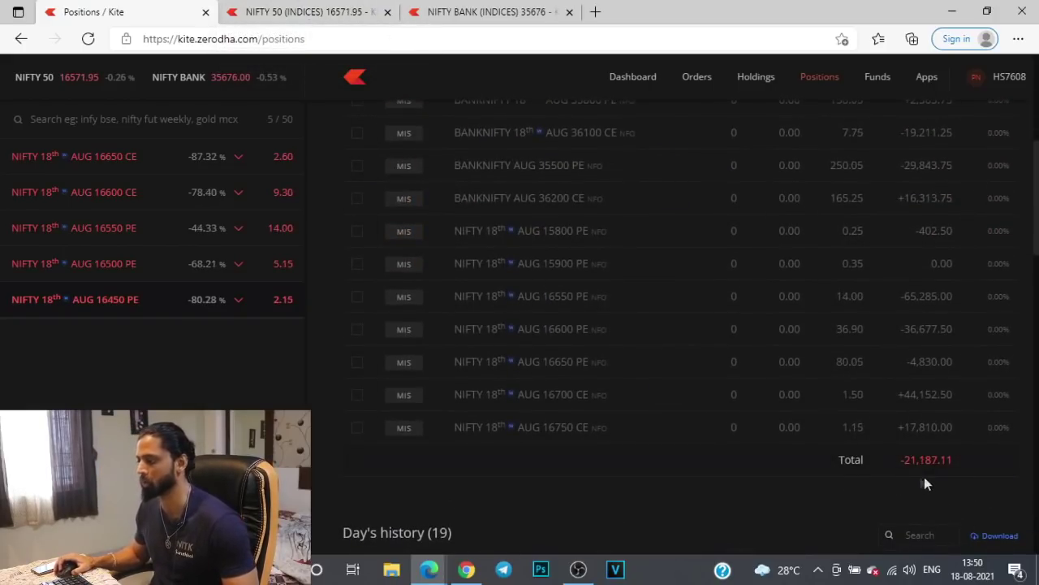
pyautogui.scroll(-2, 852, 426)
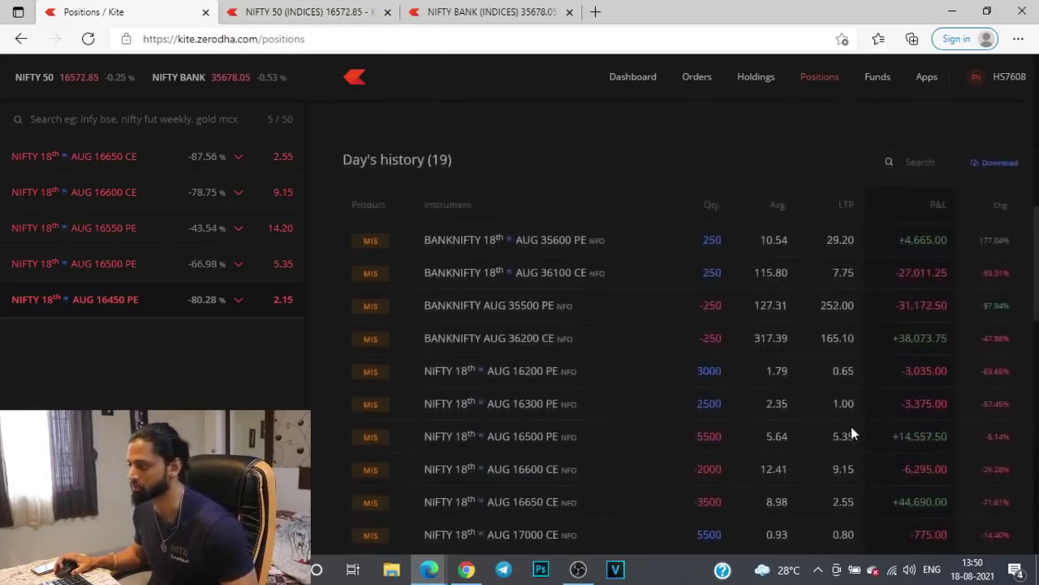
pyautogui.scroll(3, 821, 401)
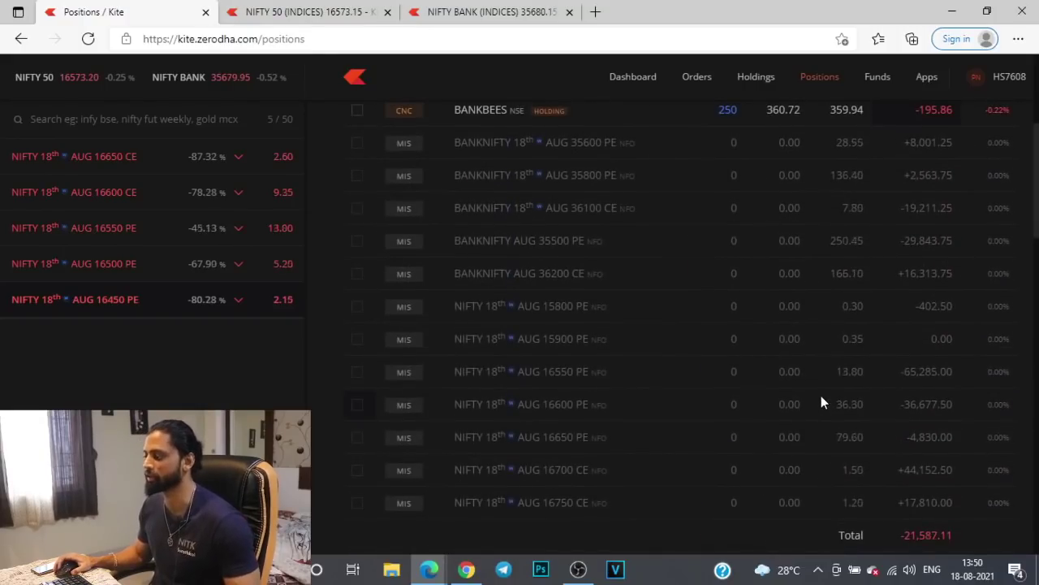
pyautogui.click(302, 13)
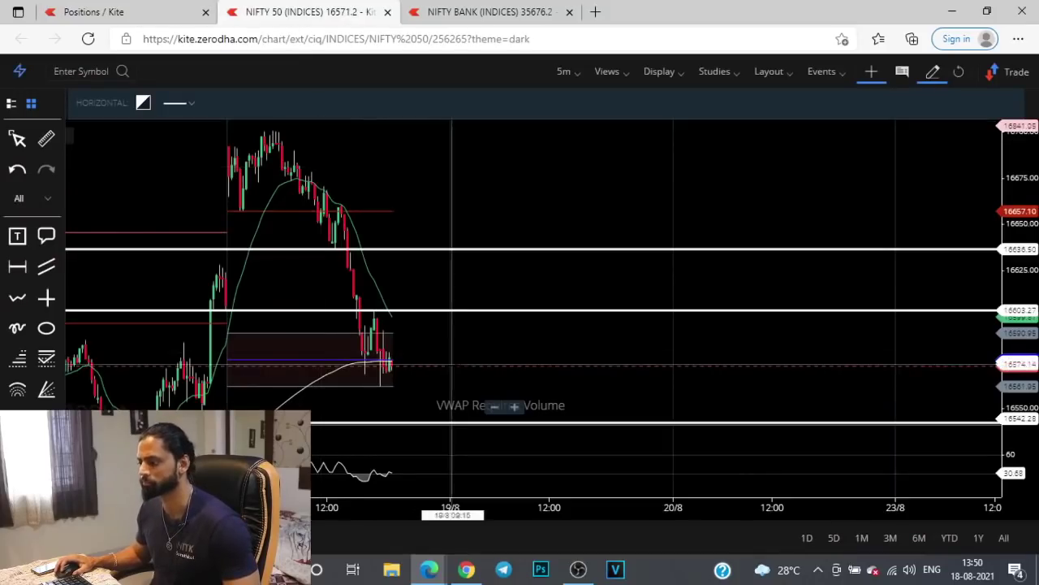
# - Move the upper horizontal level on the NIFTY 50 chart down to about 16627.82
pyautogui.moveTo(439, 250)
pyautogui.mouseDown()
pyautogui.moveTo(433, 294)
pyautogui.moveTo(434, 255)
pyautogui.mouseUp()
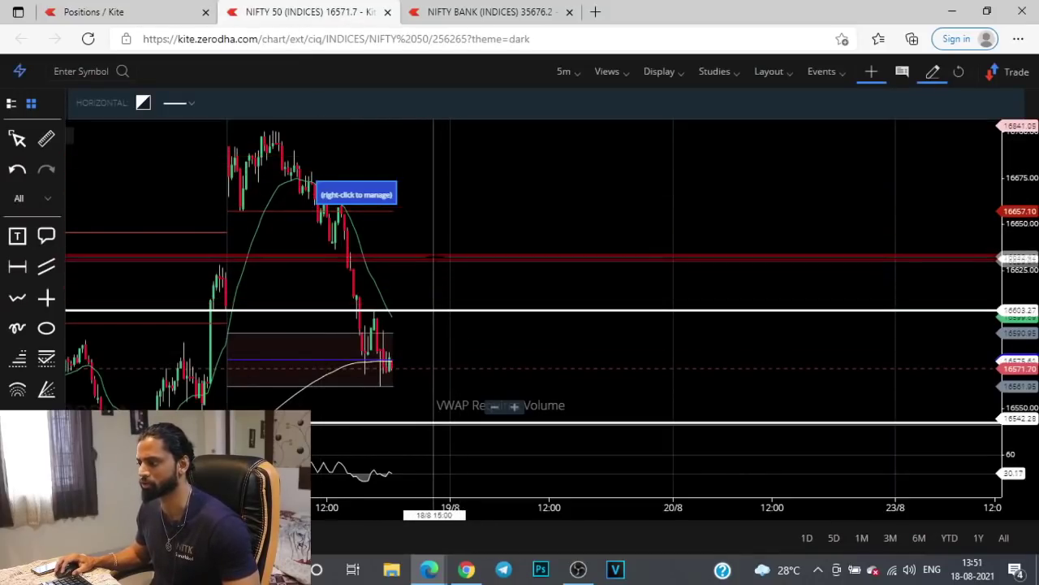
pyautogui.moveTo(431, 370); pyautogui.dragTo(406, 187)
pyautogui.hotkey('ctrl', '1')
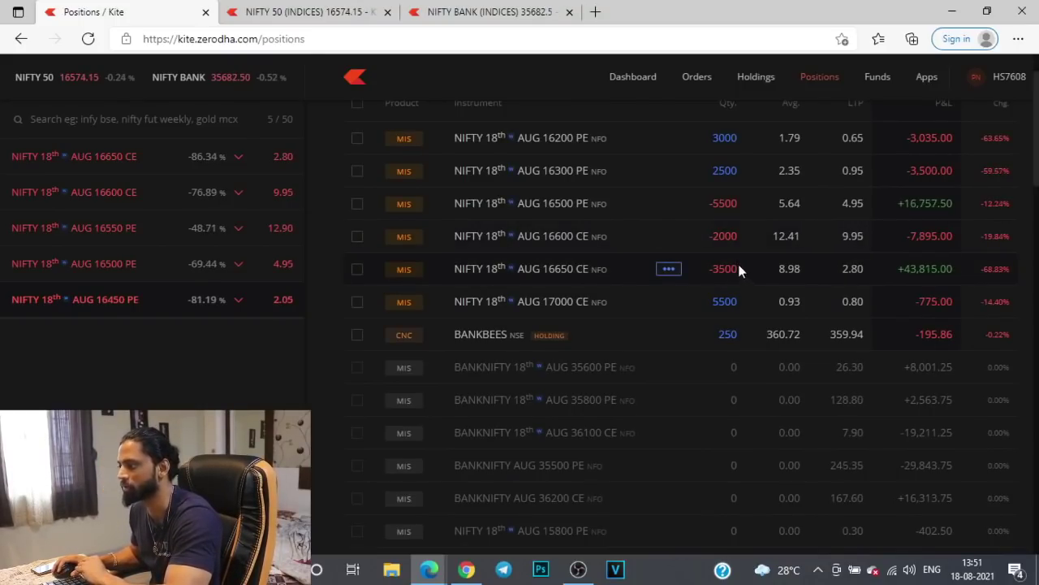
pyautogui.click(336, 10)
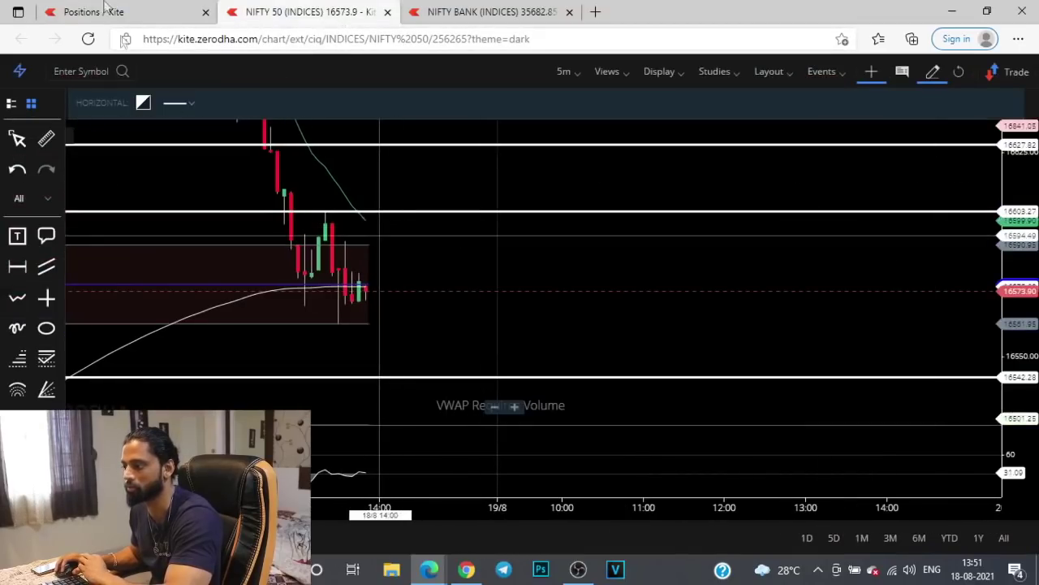
pyautogui.click(113, 11)
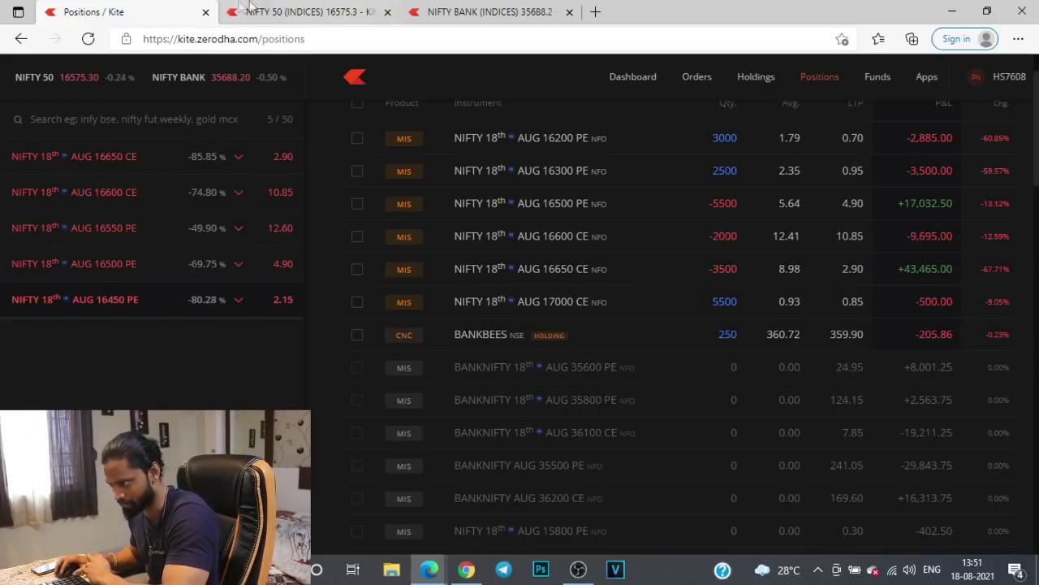
# - Zoom and pan the NIFTY 50 chart to inspect the recent candles
pyautogui.click(274, 13)
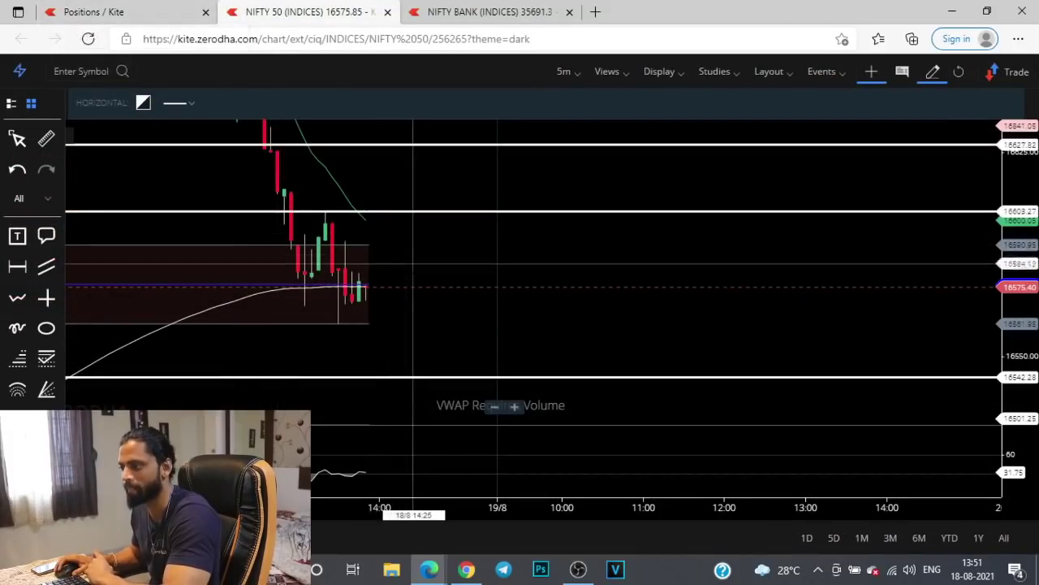
pyautogui.scroll(-2, 414, 244)
pyautogui.scroll(-2, 414, 252)
pyautogui.scroll(-2, 419, 268)
pyautogui.scroll(-2, 419, 268)
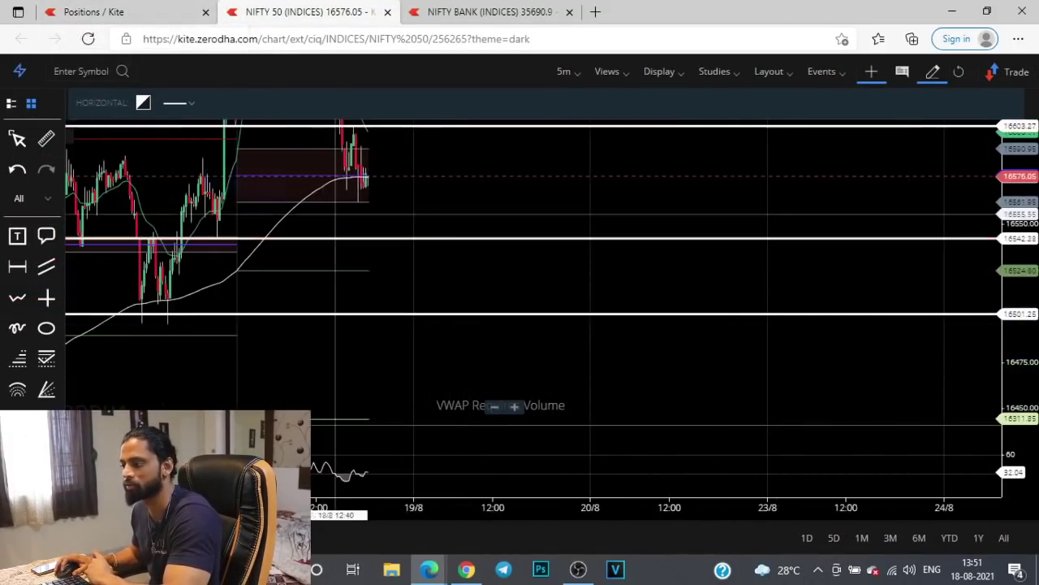
pyautogui.moveTo(395, 283); pyautogui.dragTo(385, 329)
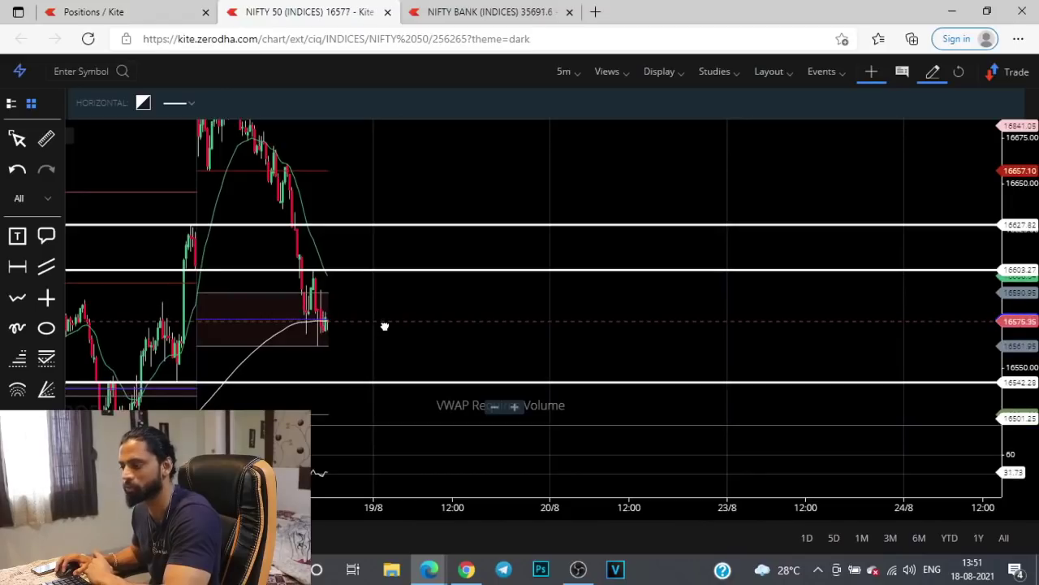
pyautogui.scroll(2, 382, 314)
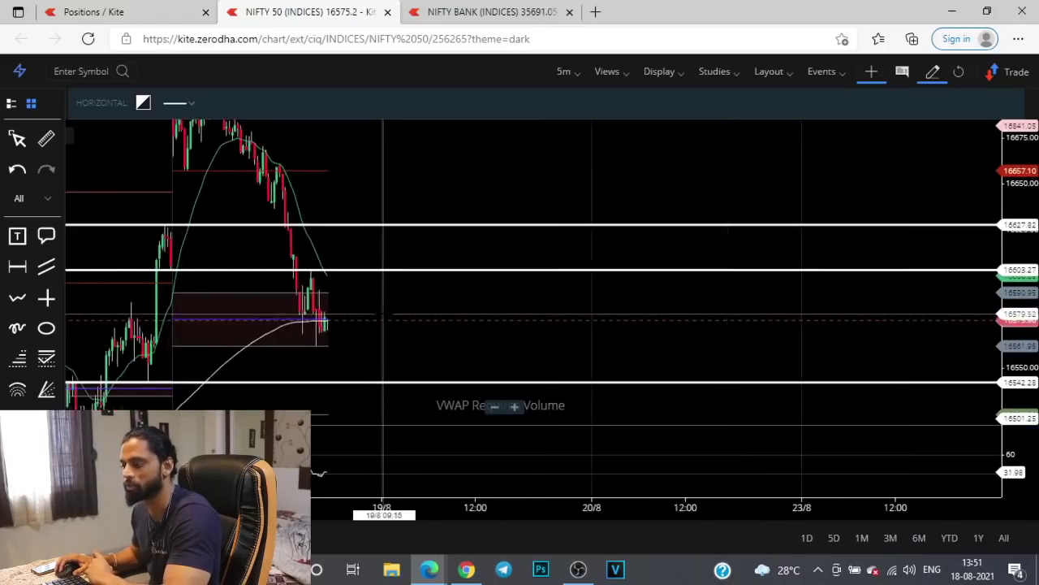
pyautogui.scroll(2, 383, 314)
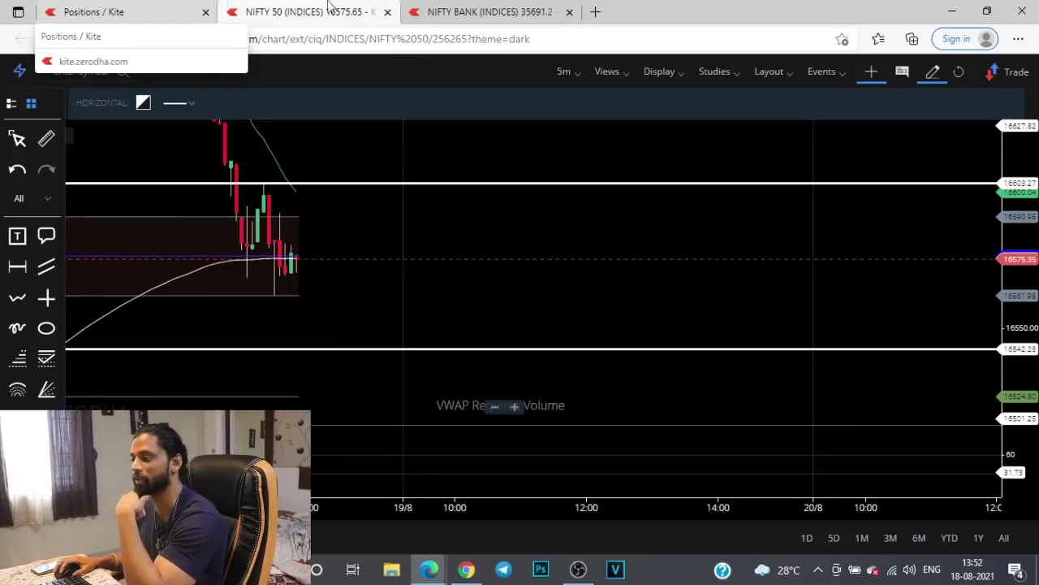
# - Check the NIFTY BANK chart, then return to positions showing the 16600 CE at 5,400
pyautogui.click(455, 12)
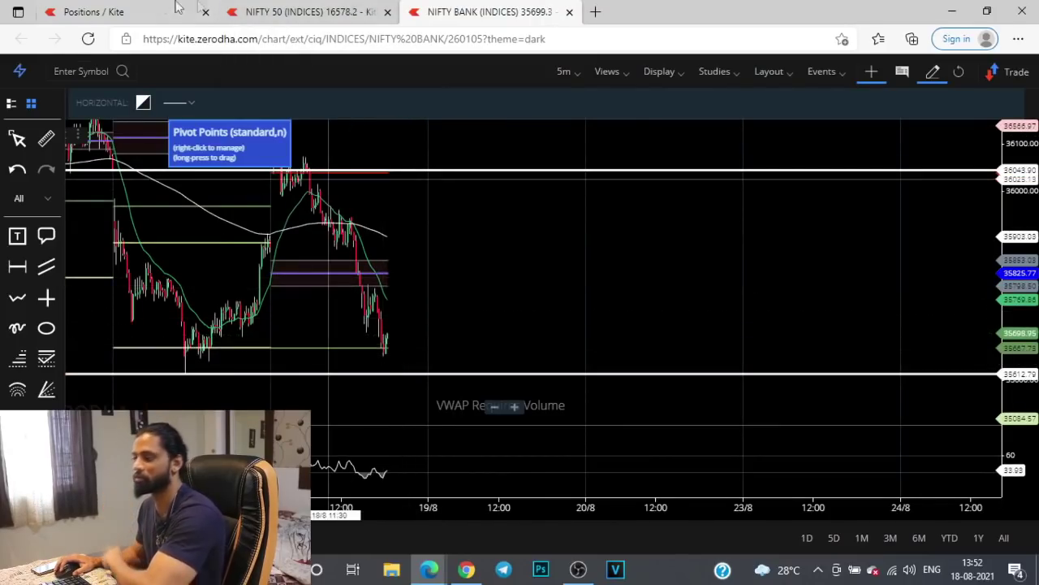
pyautogui.click(132, 10)
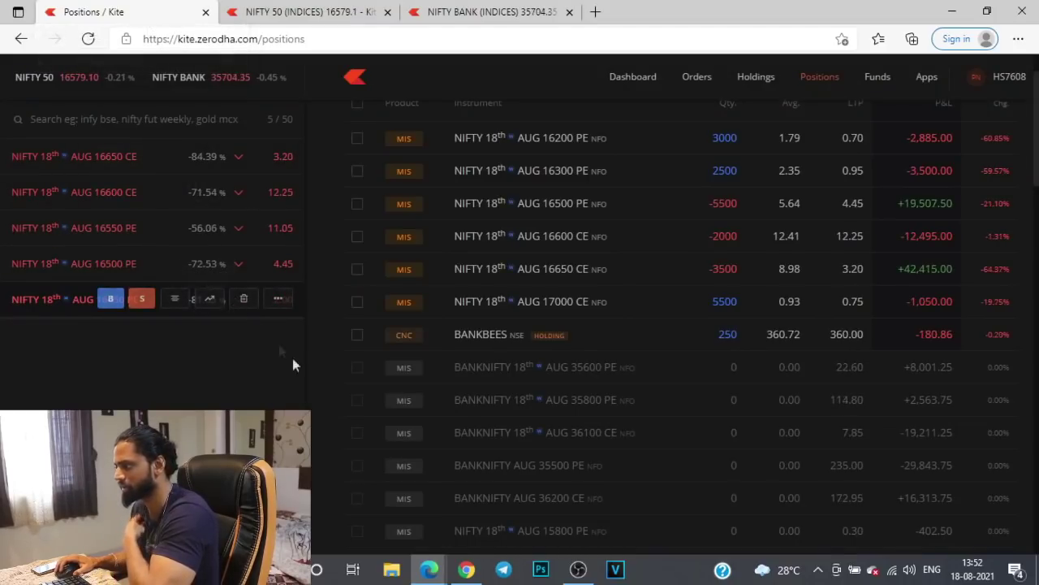
pyautogui.scroll(-3, 387, 403)
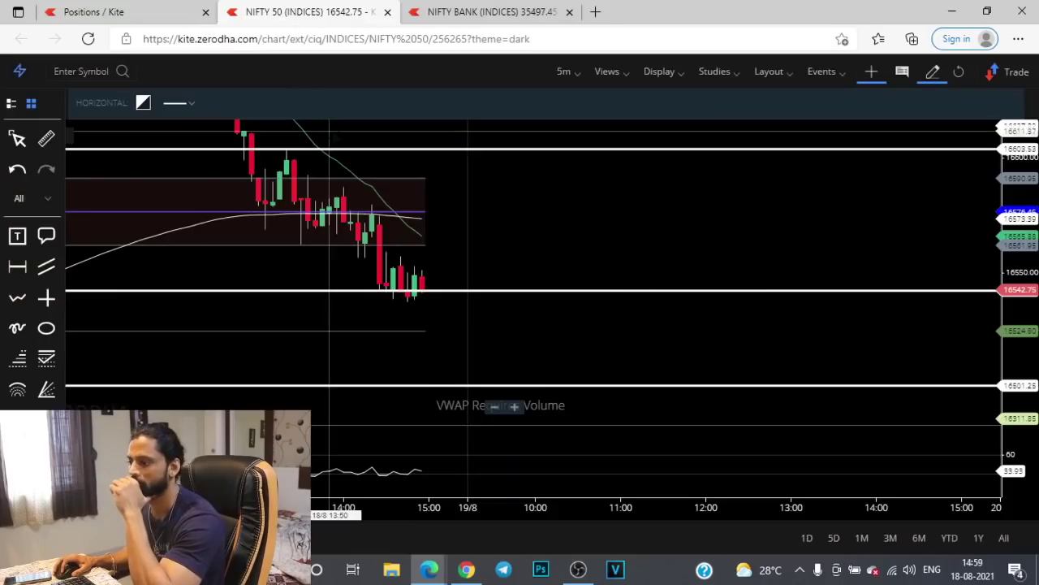
pyautogui.click(138, 10)
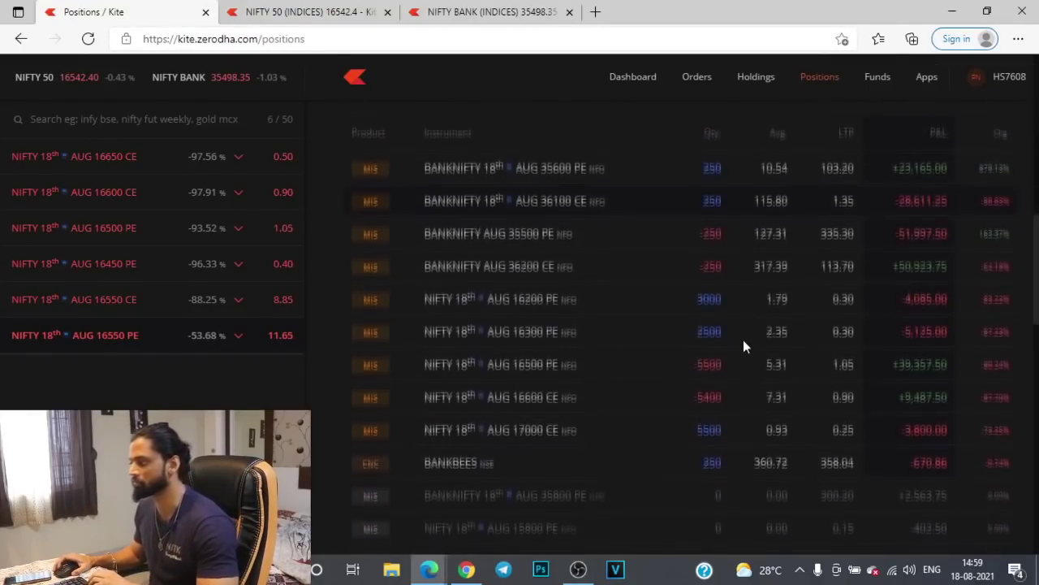
# - Check the total P&L and Day's history, then switch to the second session's +4,160.00 positions
pyautogui.scroll(-5, 743, 349)
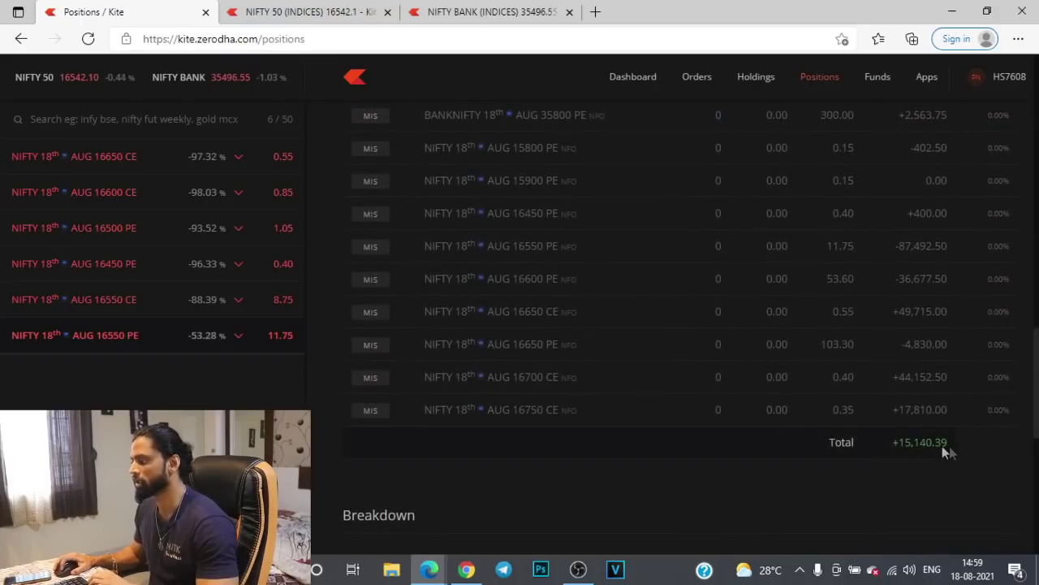
pyautogui.moveTo(893, 443); pyautogui.dragTo(928, 443)
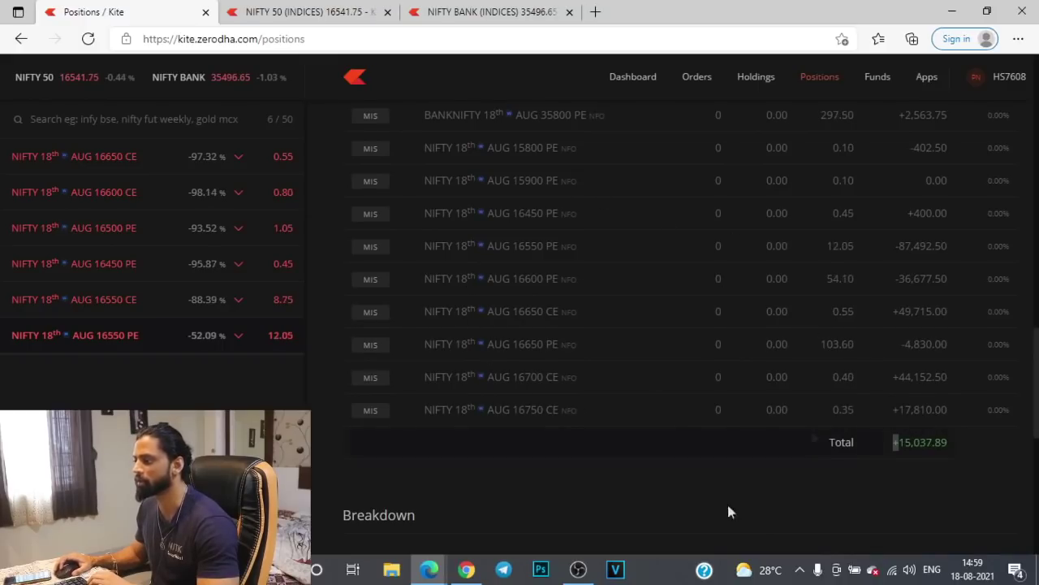
pyautogui.scroll(3, 739, 423)
pyautogui.scroll(-6, 812, 284)
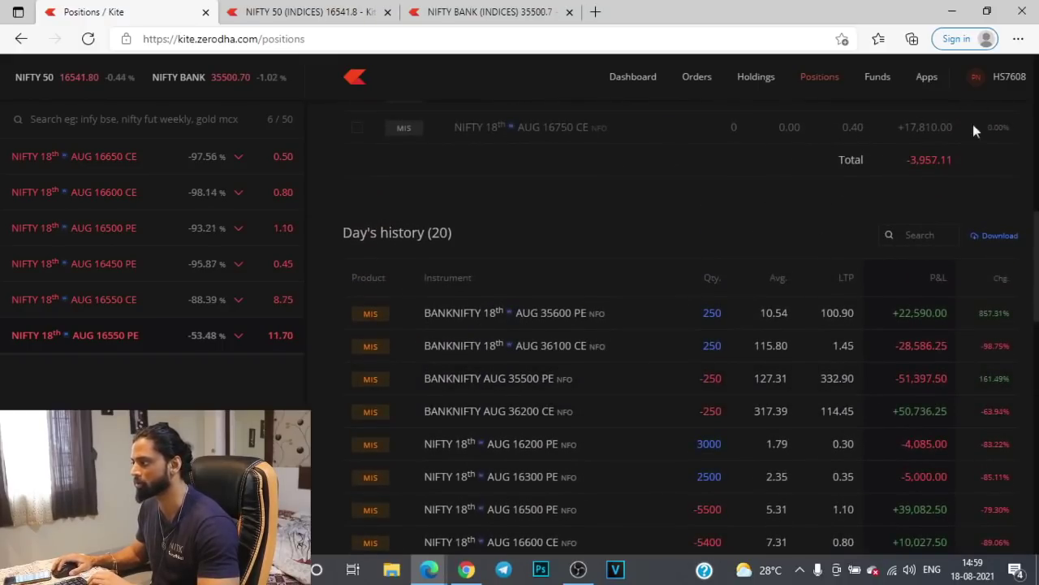
pyautogui.scroll(10, 993, 192)
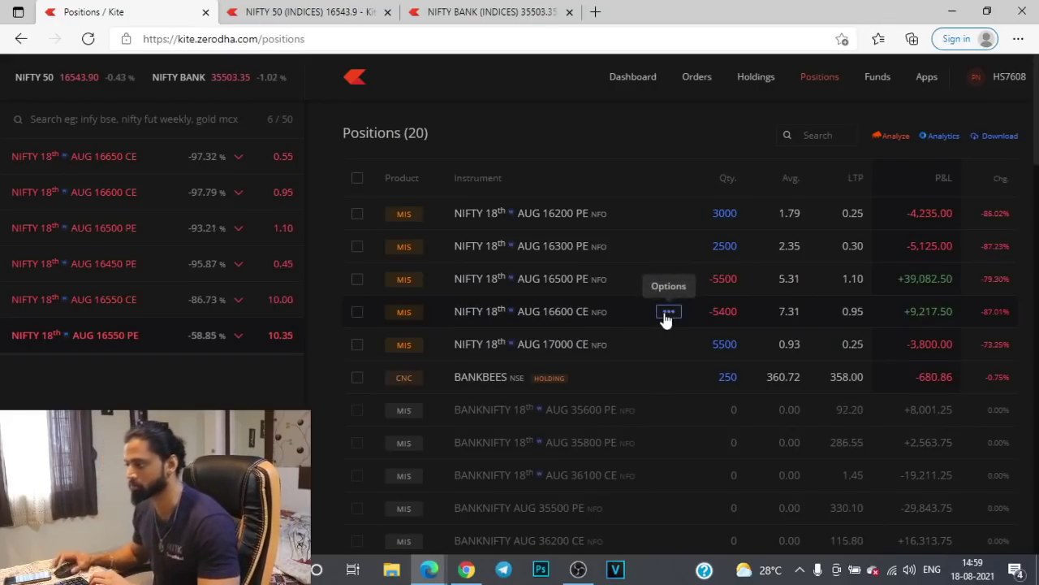
pyautogui.scroll(-2, 664, 319)
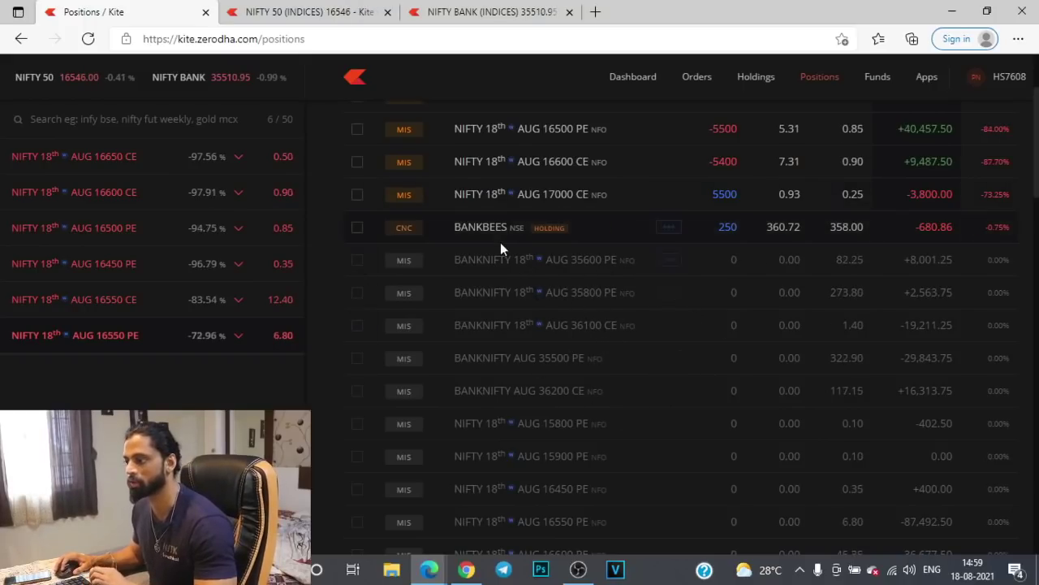
pyautogui.click(467, 569)
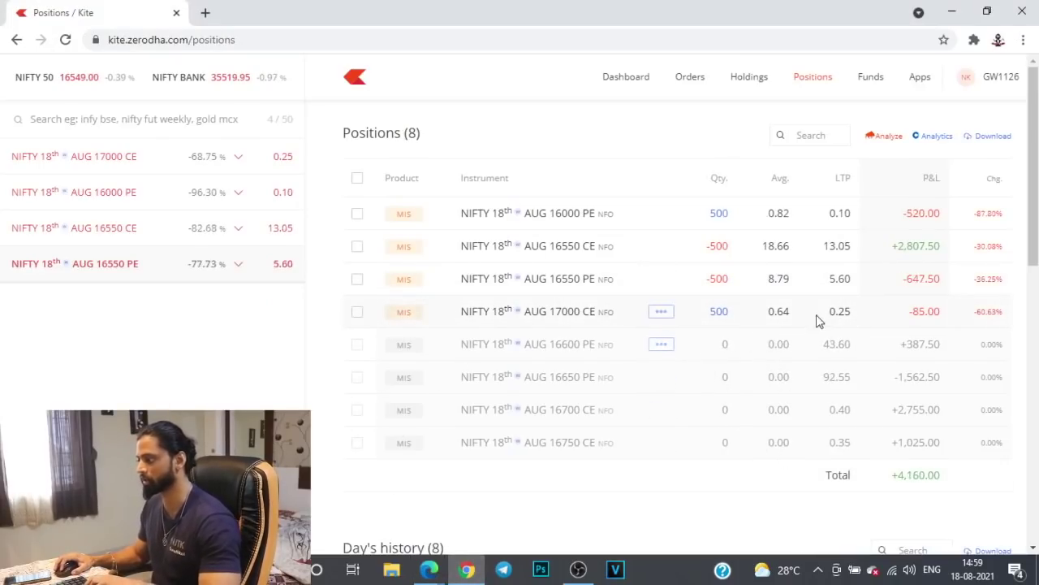
# - Cancel the two pending stop-loss orders on the Orders page
pyautogui.click(689, 78)
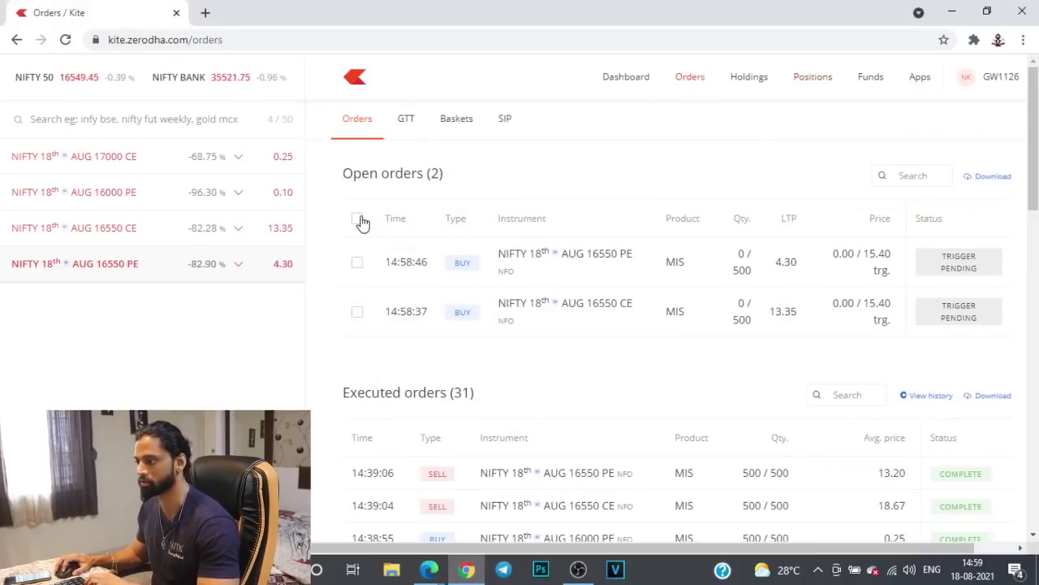
pyautogui.click(357, 219)
pyautogui.click(410, 356)
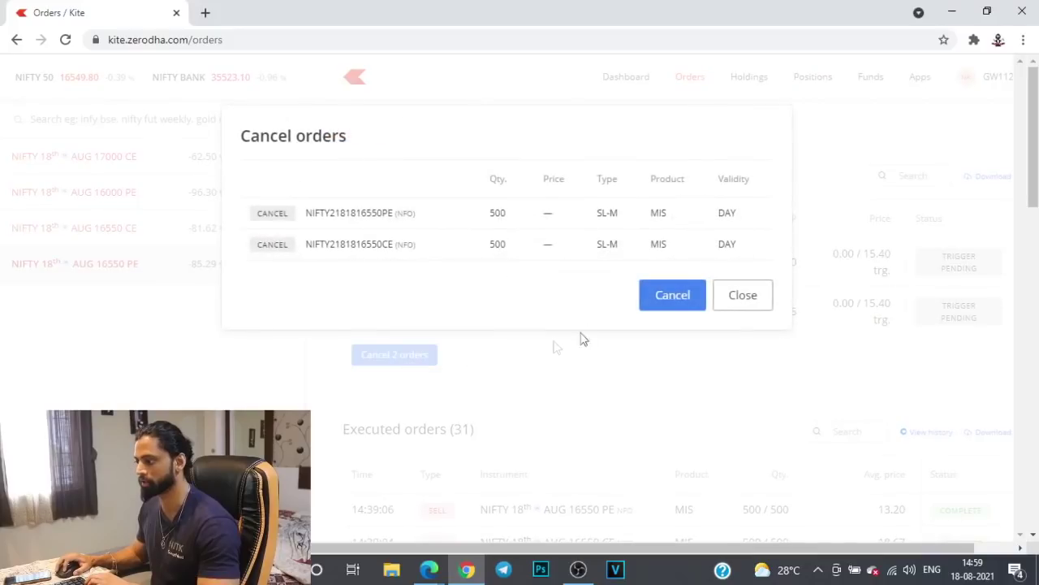
pyautogui.click(672, 297)
# - Exit all four open NIFTY 18th AUG option positions from the Positions page
pyautogui.click(814, 78)
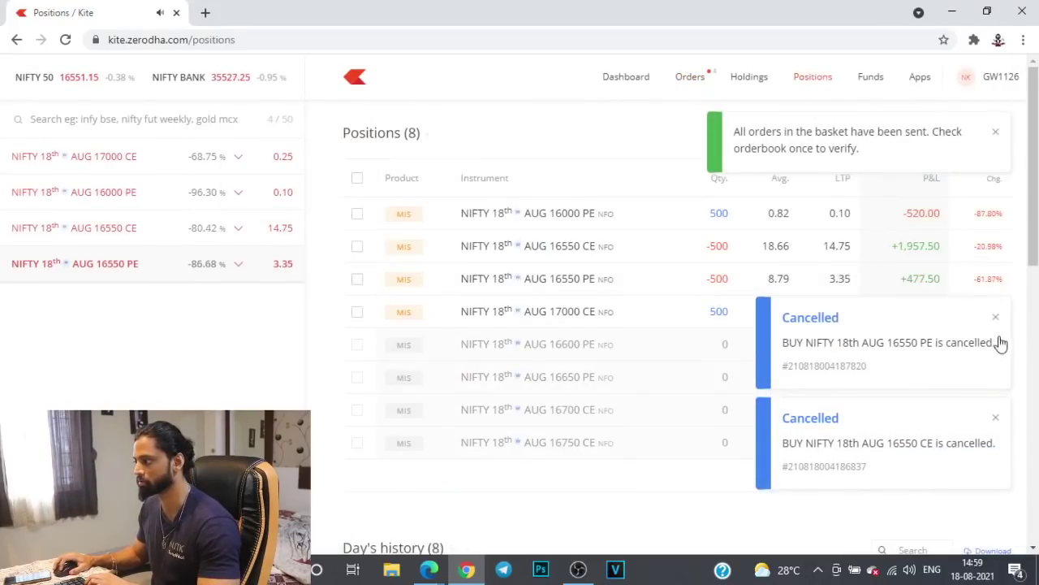
pyautogui.click(358, 177)
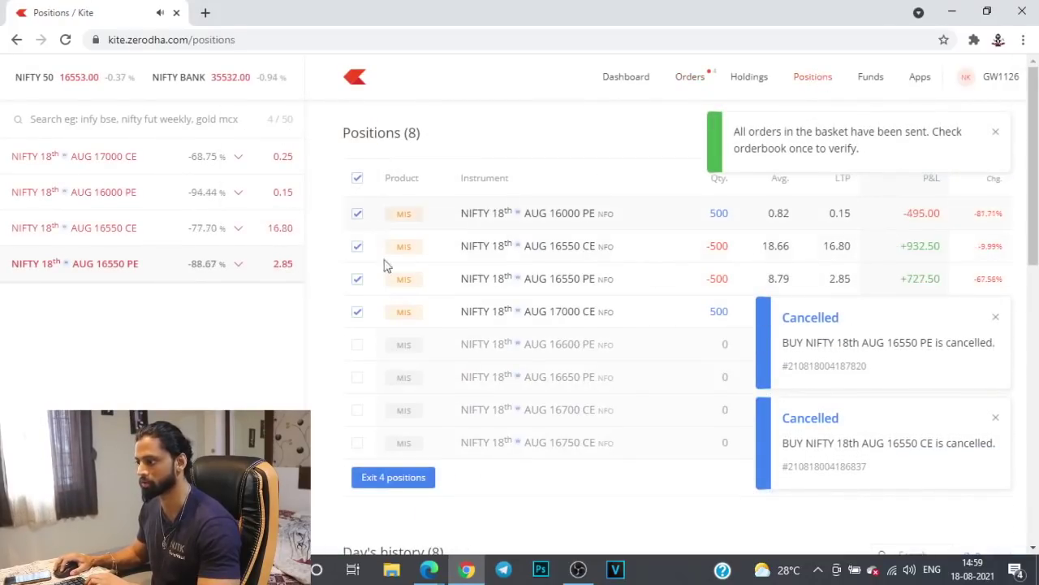
pyautogui.click(400, 473)
pyautogui.click(677, 355)
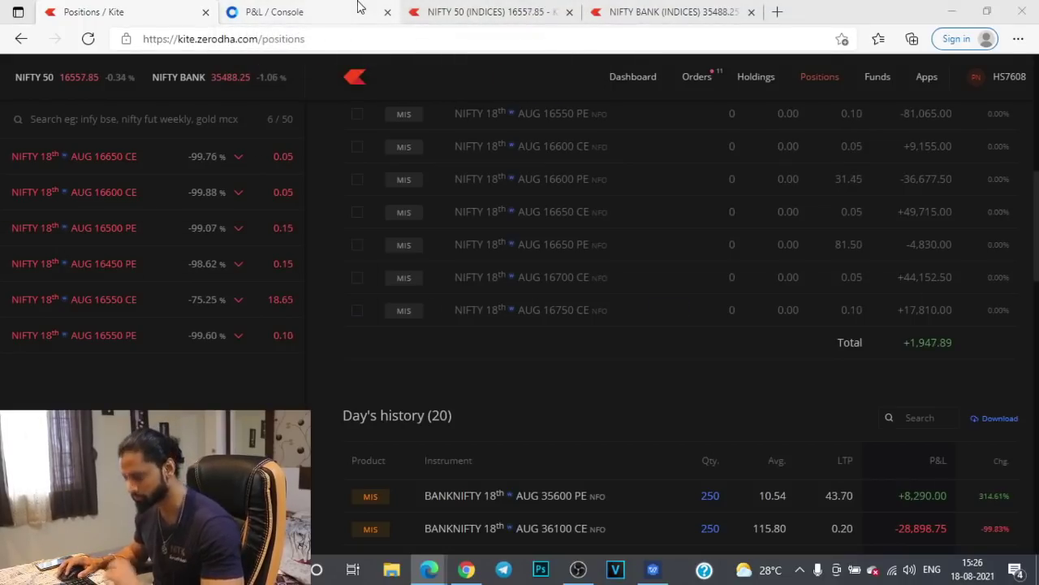
pyautogui.scroll(6, 673, 236)
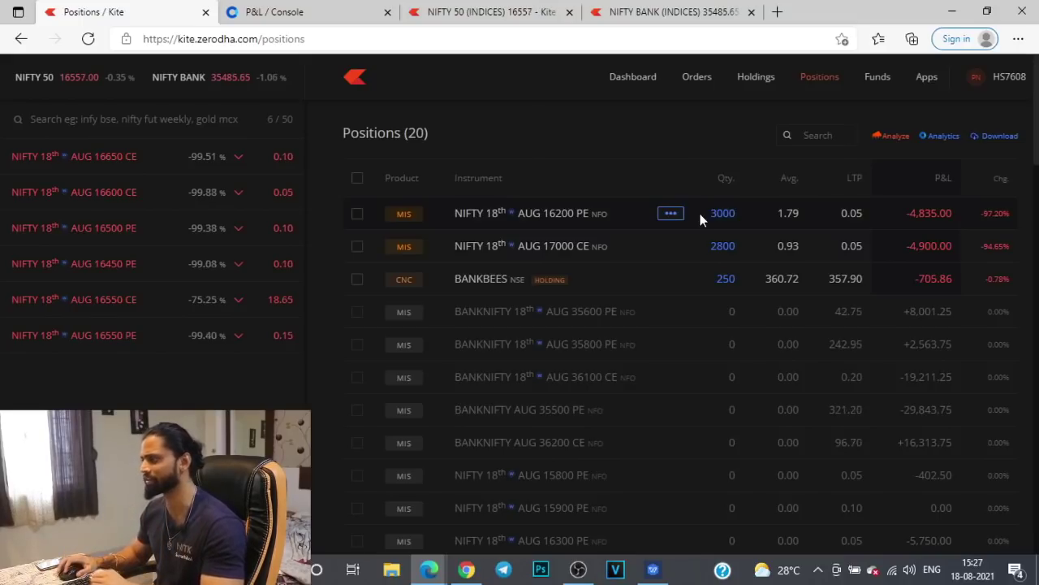
pyautogui.moveTo(275, 11)
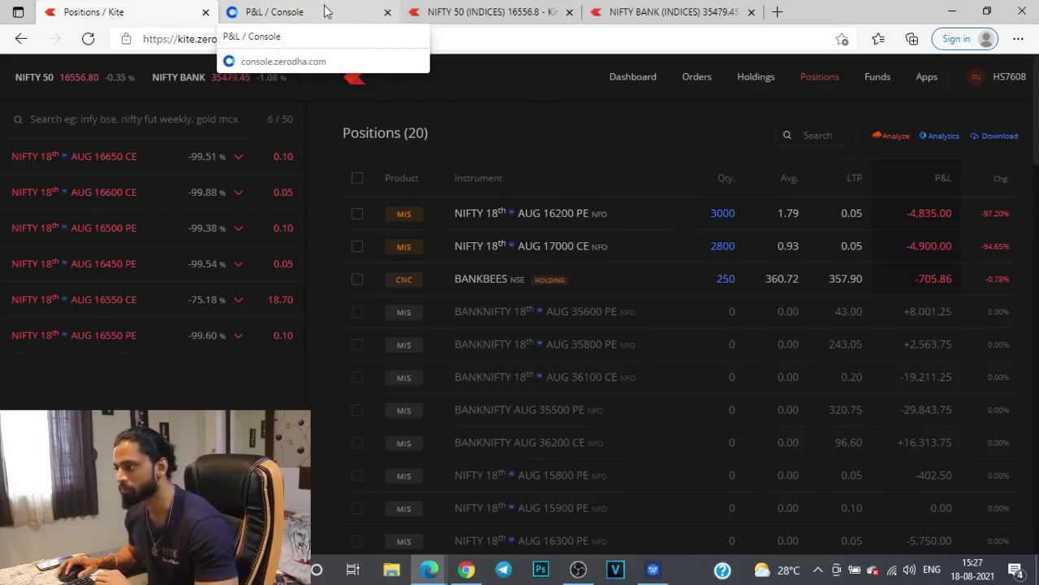
pyautogui.scroll(-5, 632, 259)
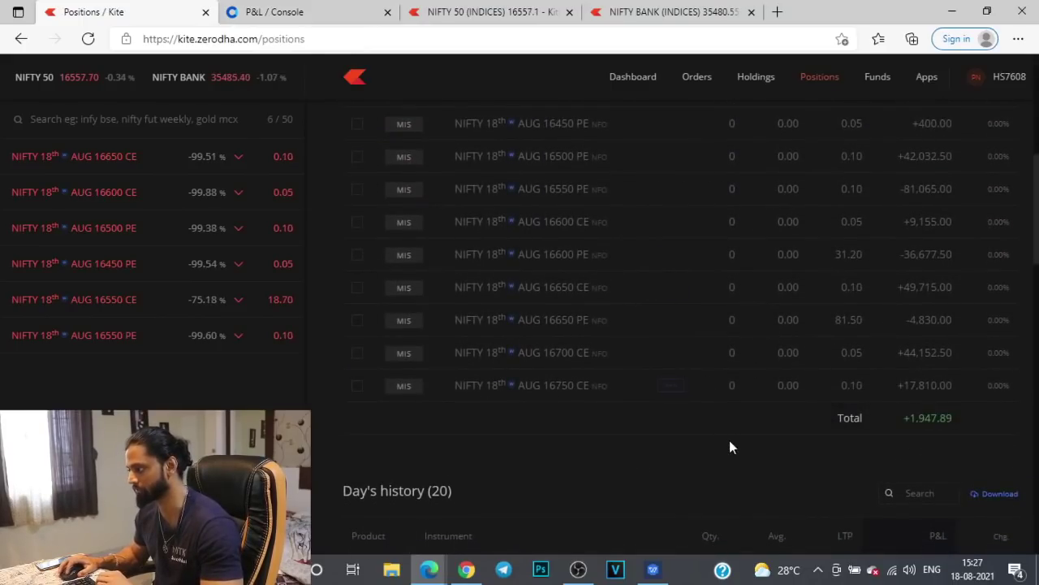
pyautogui.scroll(-3, 728, 446)
pyautogui.scroll(-3, 729, 440)
pyautogui.scroll(-3, 764, 456)
pyautogui.scroll(10, 893, 358)
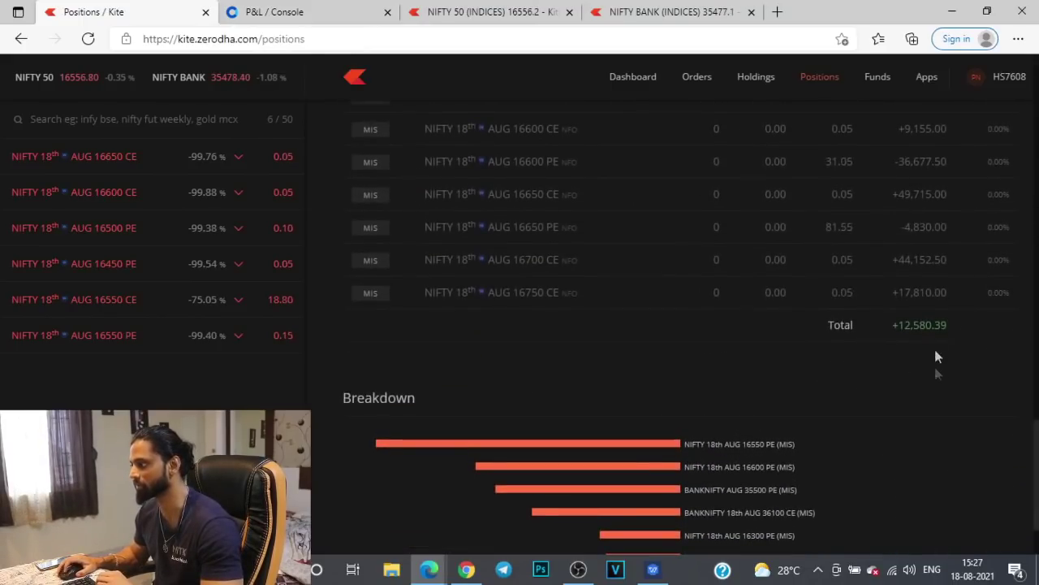
pyautogui.scroll(-2, 731, 374)
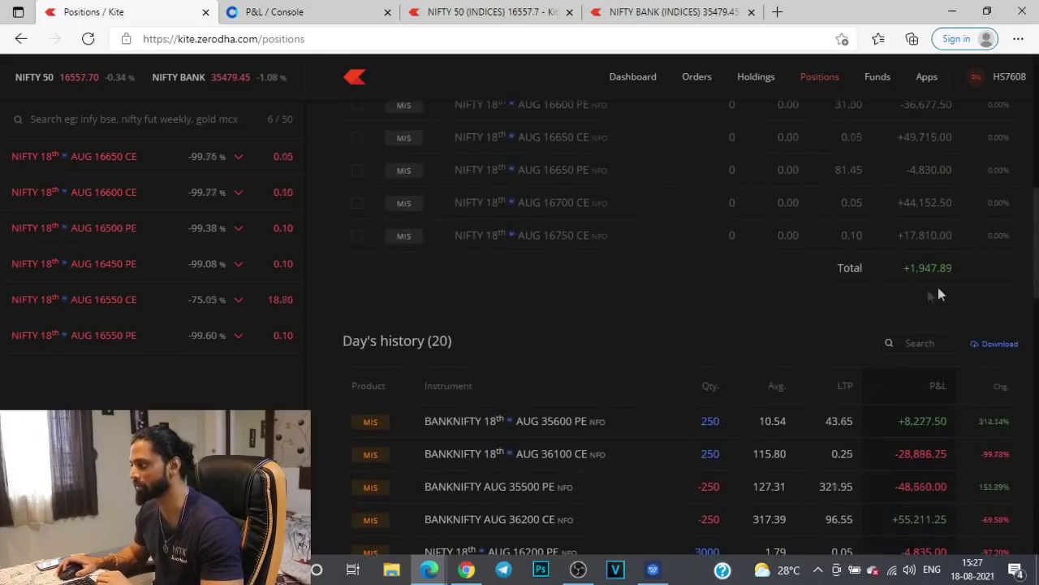
pyautogui.scroll(5, 568, 329)
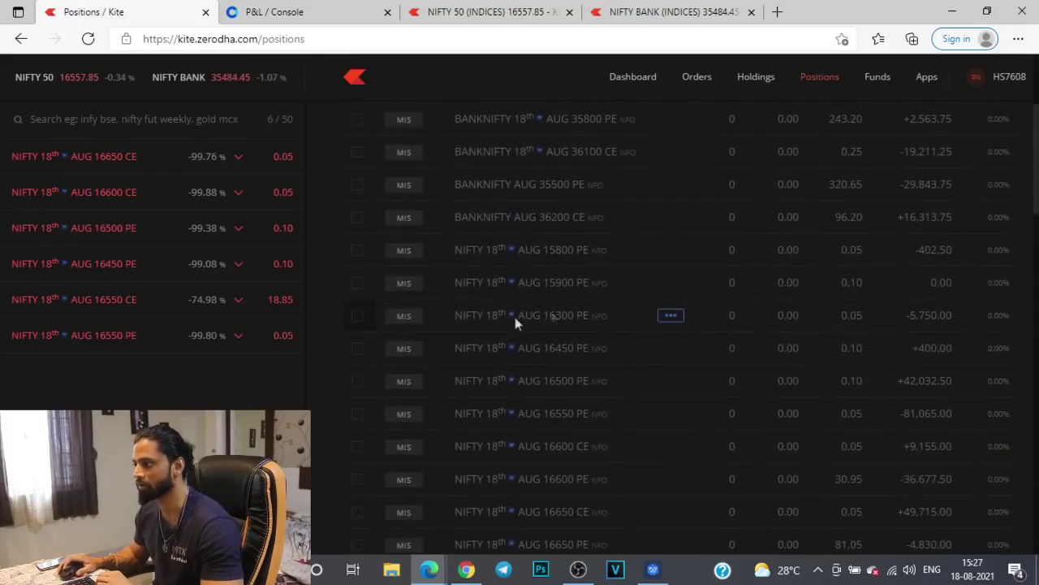
pyautogui.click(284, 11)
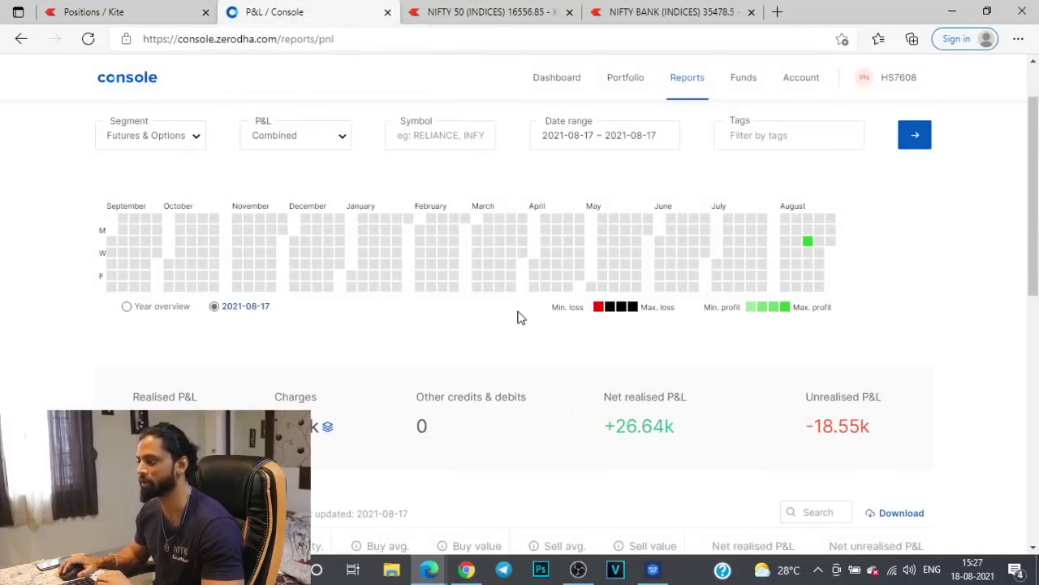
# - Highlight the +7,895 and +7,450 net realised profit figures in the Console F&O P&L table
pyautogui.scroll(-3, 521, 317)
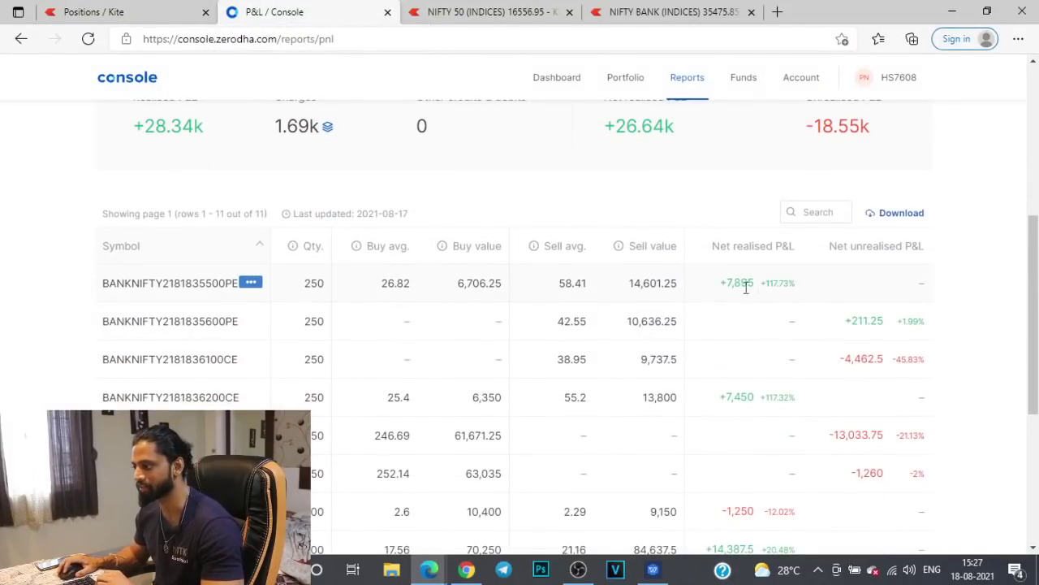
pyautogui.moveTo(790, 287); pyautogui.dragTo(749, 284)
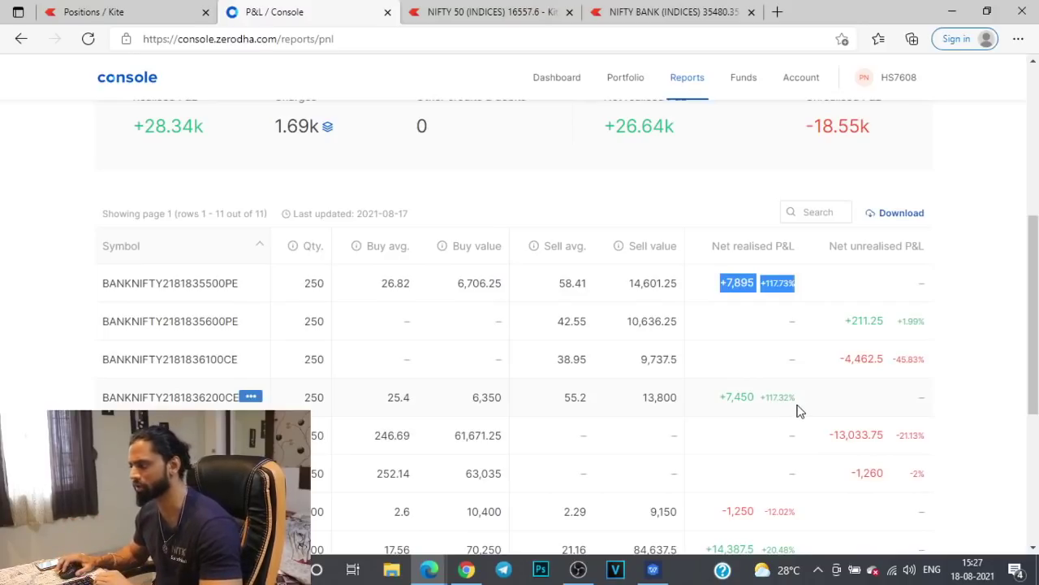
pyautogui.moveTo(799, 408); pyautogui.dragTo(718, 396)
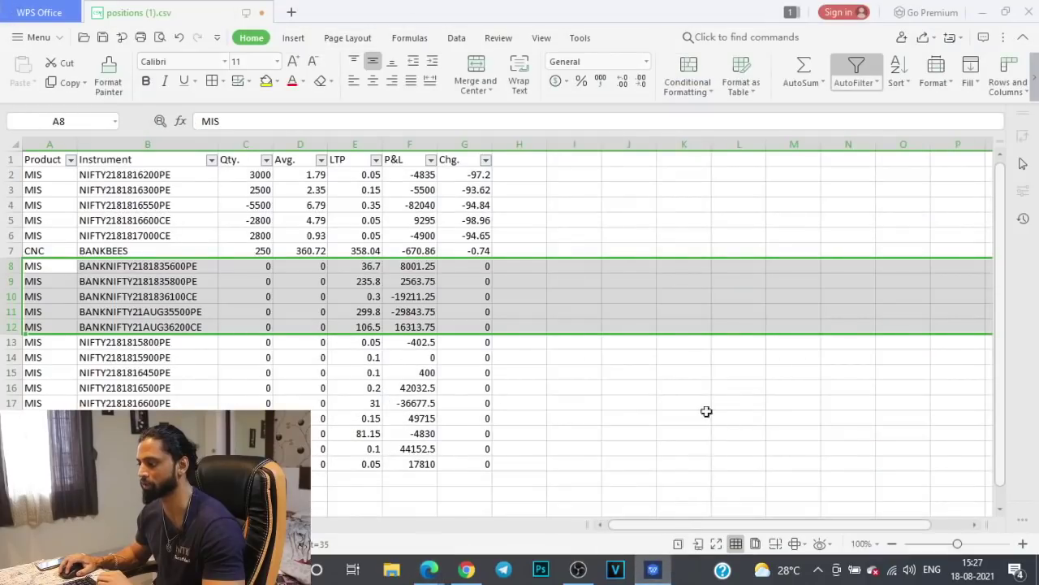
# - Download Kite's positions list as positions (2).csv and open it in WPS Spreadsheets
pyautogui.hotkey('ctrl', '1')
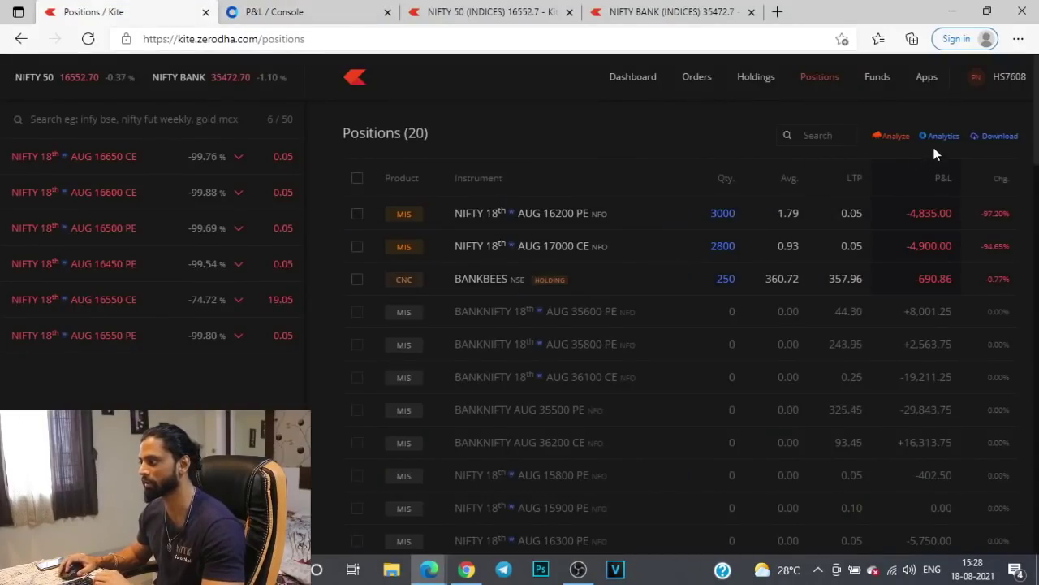
pyautogui.click(1009, 139)
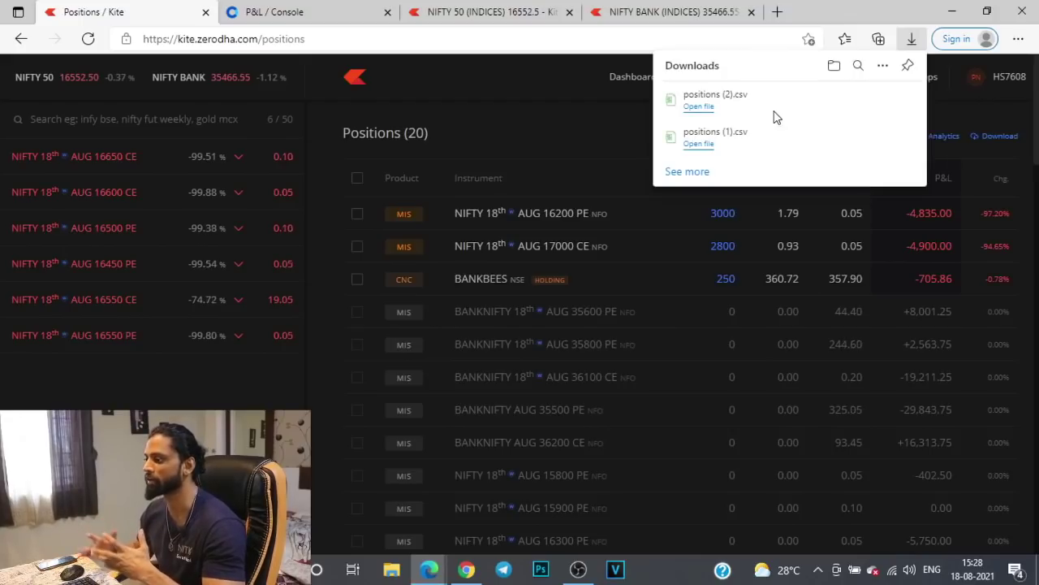
pyautogui.moveTo(714, 100)
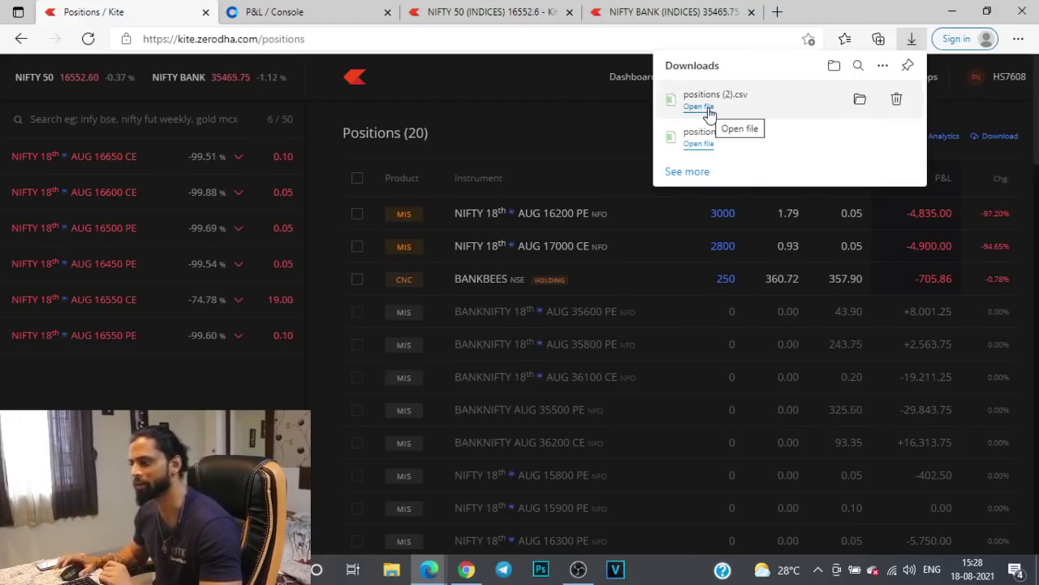
pyautogui.click(699, 106)
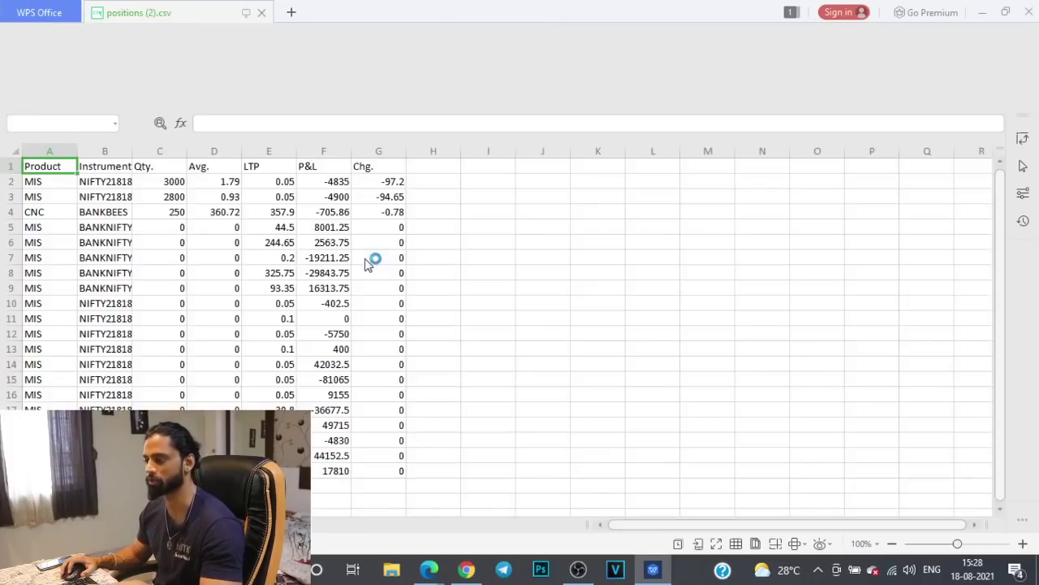
# - Add AutoFilter to the header row, autofit column B, and fill BANKNIFTY rows 5–9 yellow
pyautogui.click(4, 160)
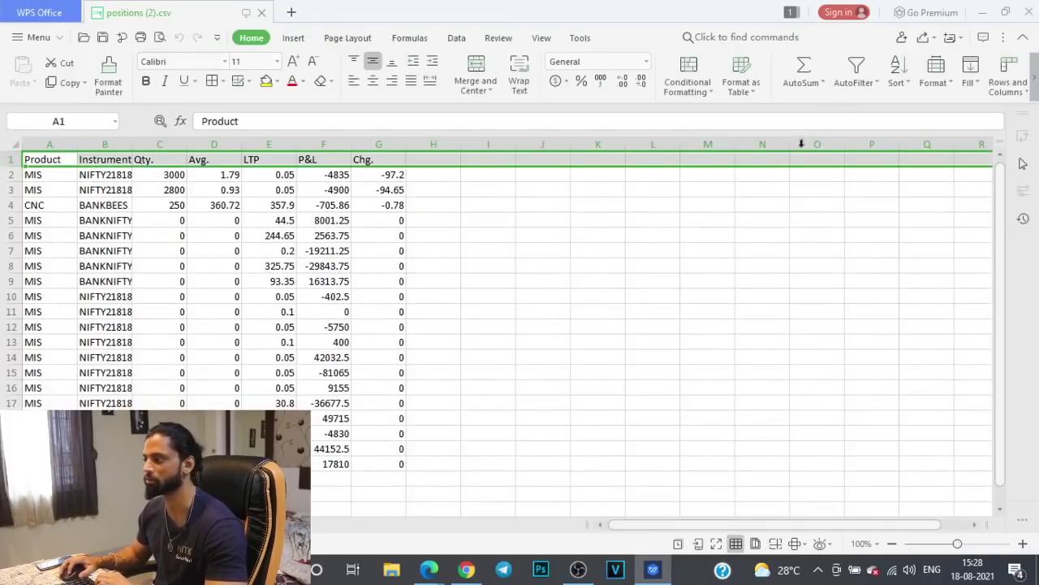
pyautogui.click(857, 69)
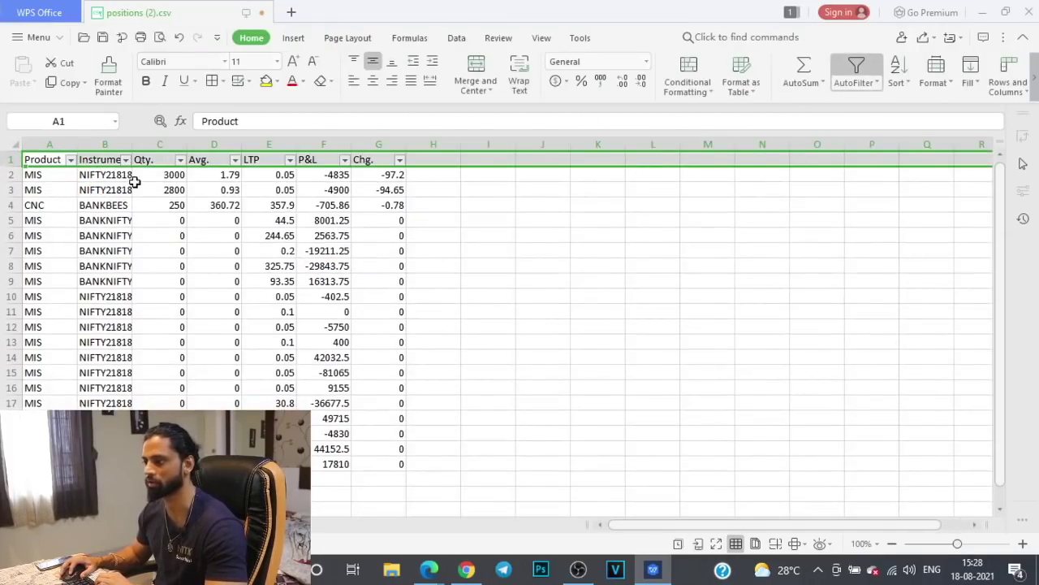
pyautogui.doubleClick(131, 144)
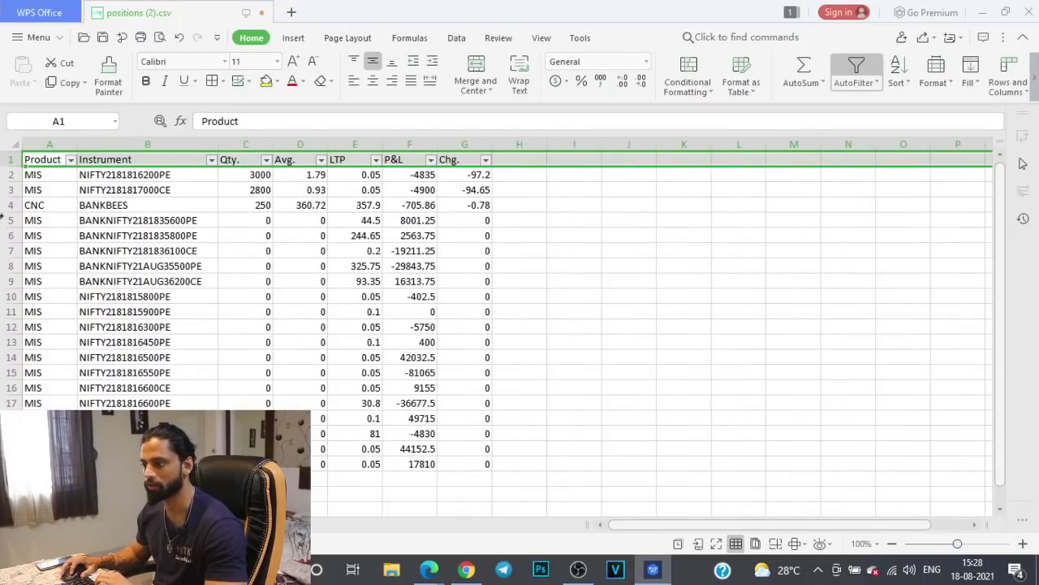
pyautogui.moveTo(3, 216); pyautogui.dragTo(4, 281)
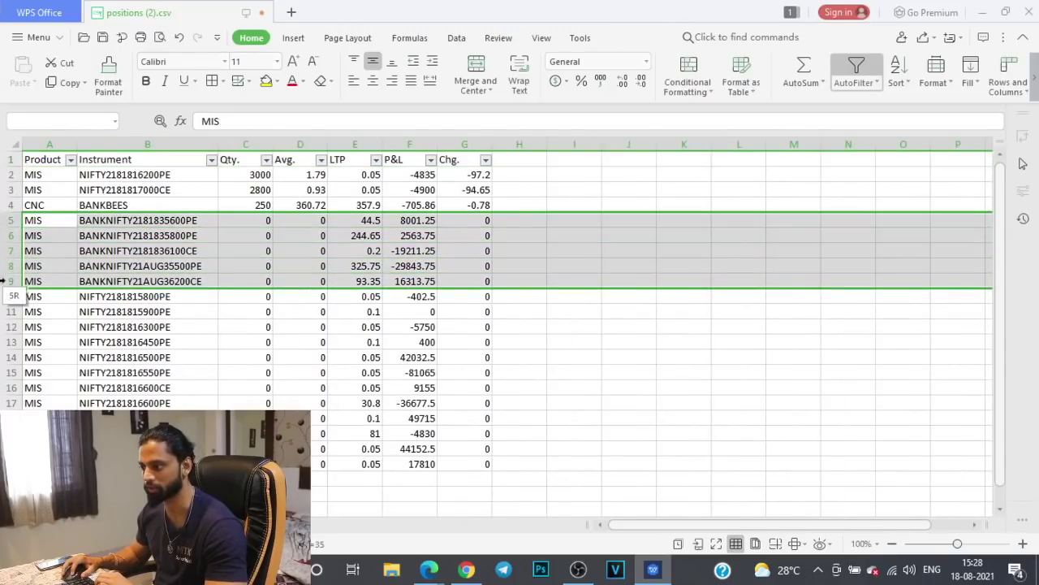
pyautogui.click(266, 81)
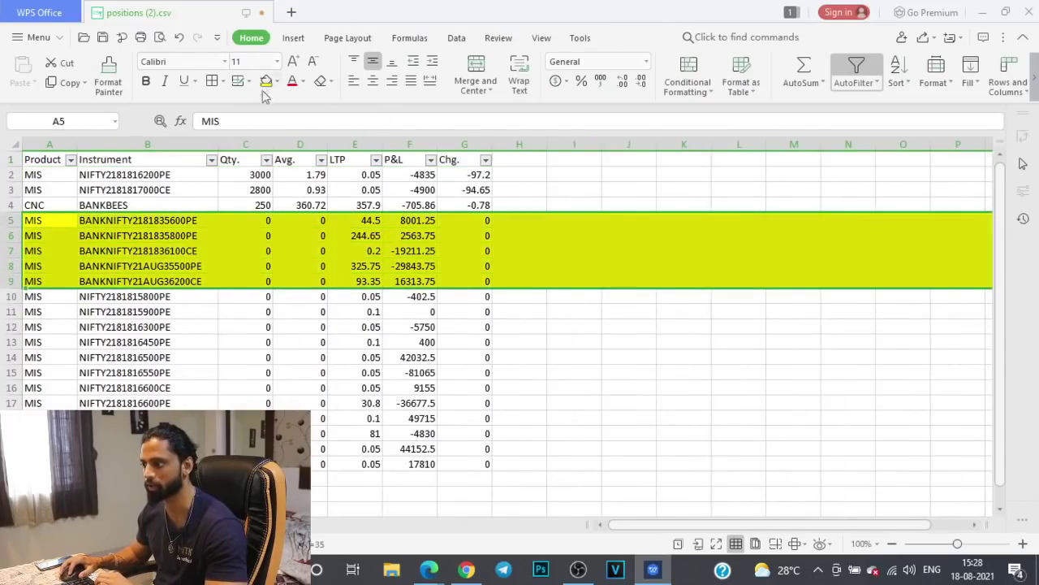
# - Review BANKNIFTY P&L F5:F9 and note -22000 and 15000 in cells L12 and L13
pyautogui.moveTo(414, 220); pyautogui.dragTo(410, 281)
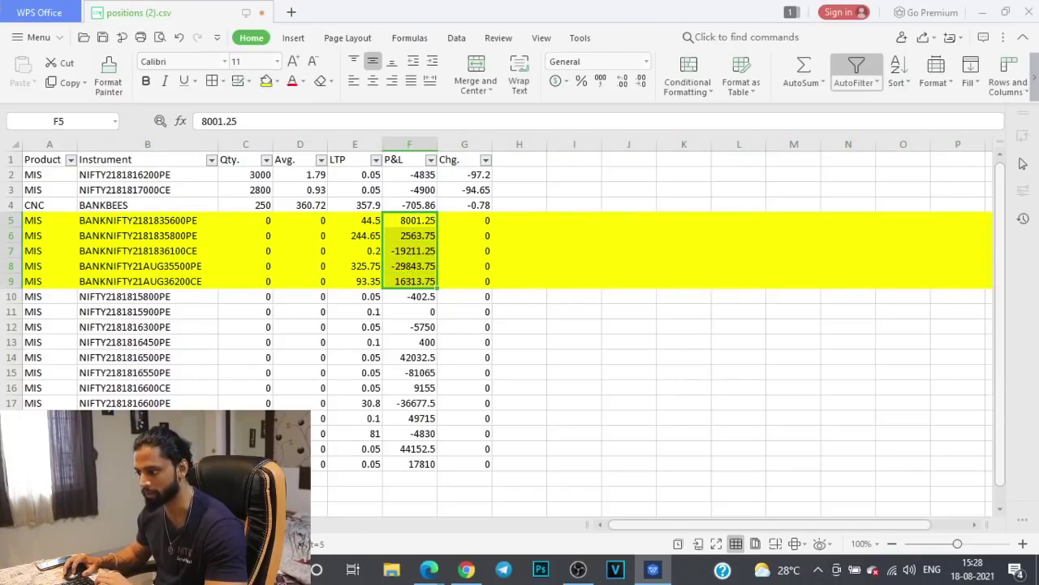
pyautogui.click(703, 309)
pyautogui.click(739, 325)
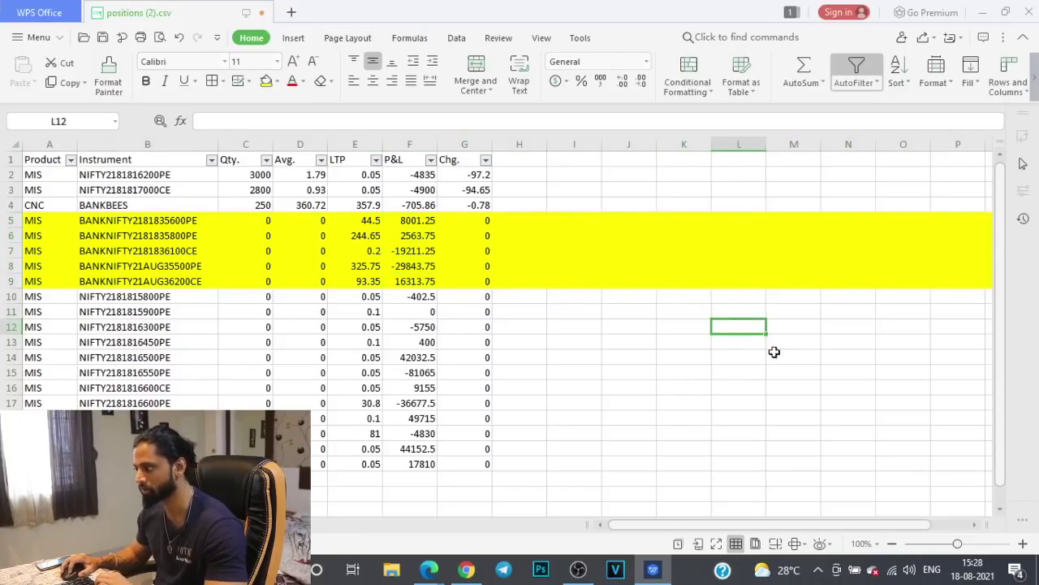
pyautogui.write('-220')
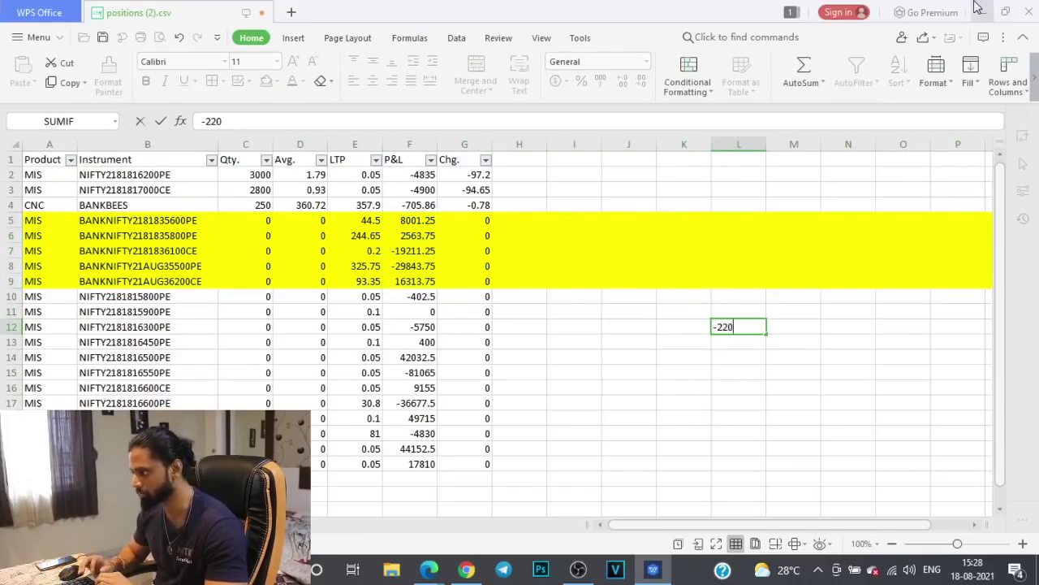
pyautogui.write('0')
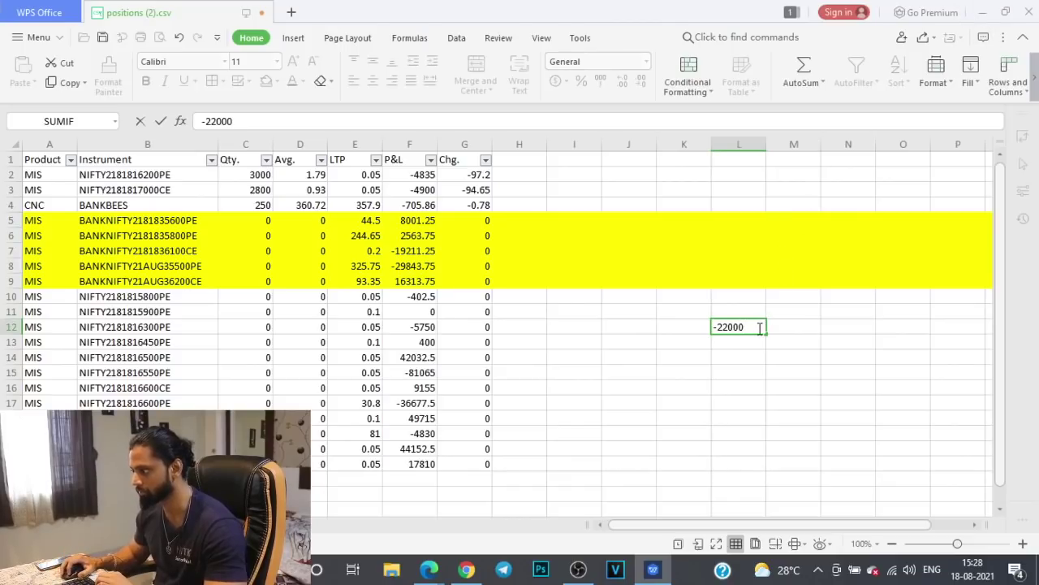
pyautogui.click(740, 345)
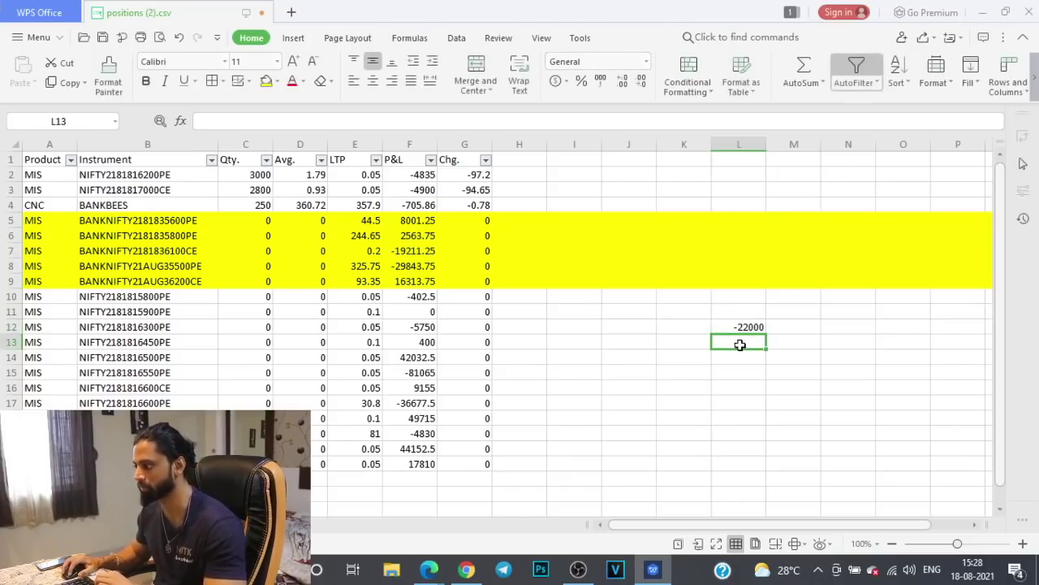
pyautogui.write('15000')
pyautogui.press('Return')
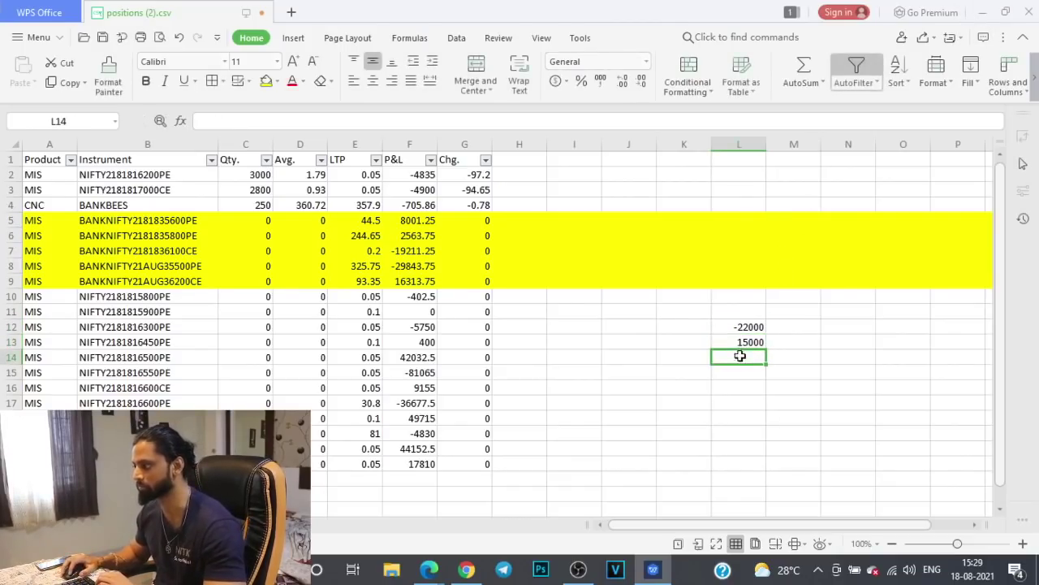
pyautogui.moveTo(740, 327); pyautogui.dragTo(746, 342)
# - Try entering -7K in cell L15, dismissing the resulting formula error messages
pyautogui.click(733, 372)
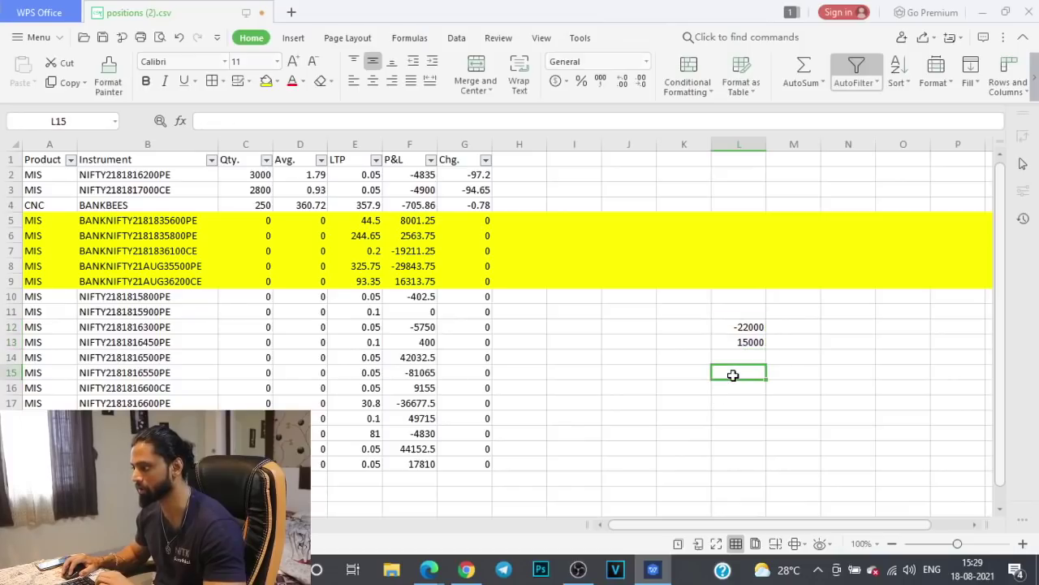
pyautogui.write('-7')
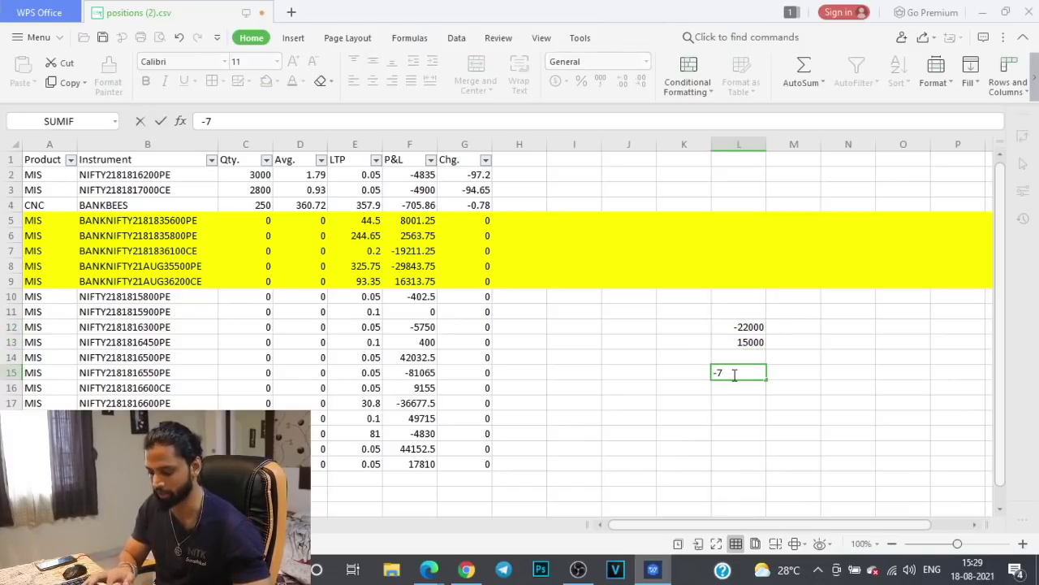
pyautogui.write('K')
pyautogui.press('Return')
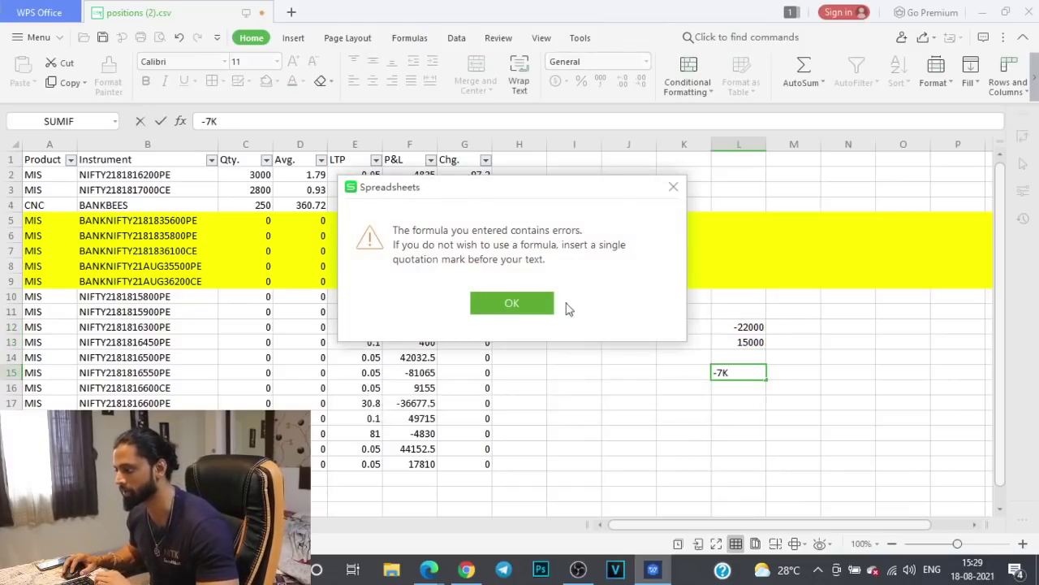
pyautogui.click(675, 189)
pyautogui.press('Return')
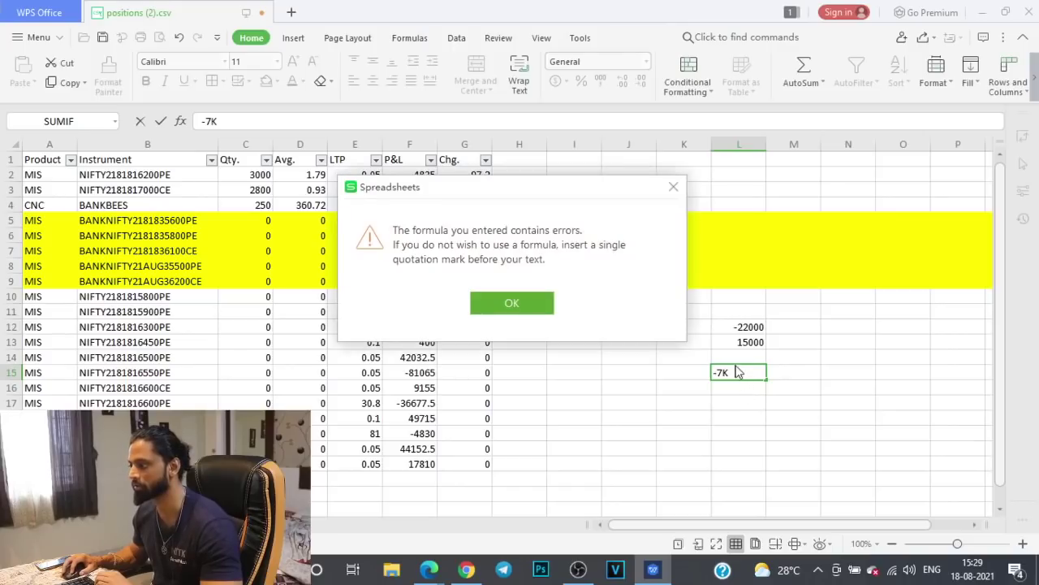
pyautogui.click(674, 188)
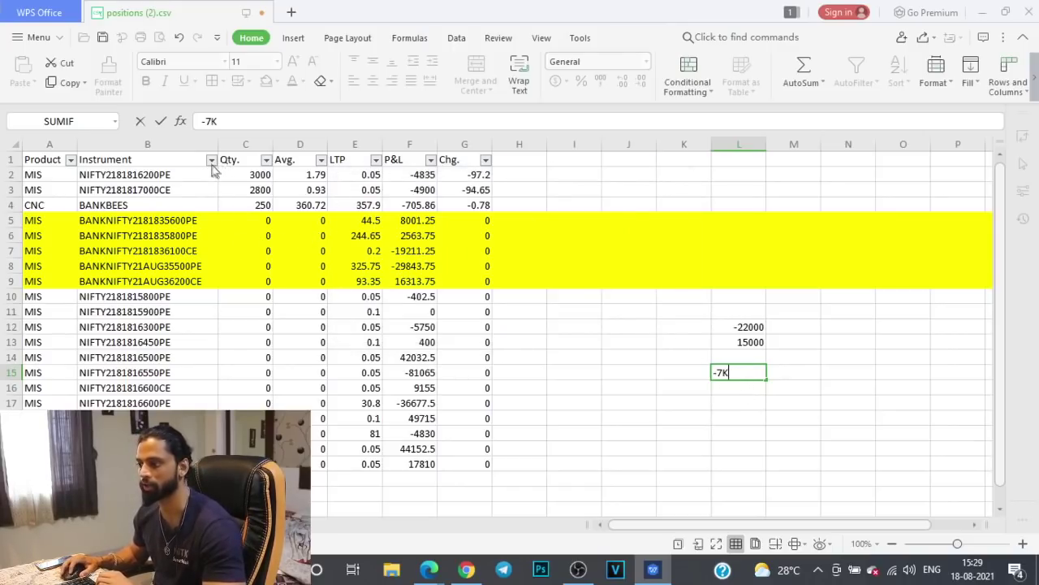
pyautogui.press('Return')
pyautogui.press('Escape')
pyautogui.hotkey('ctrl', 'z')
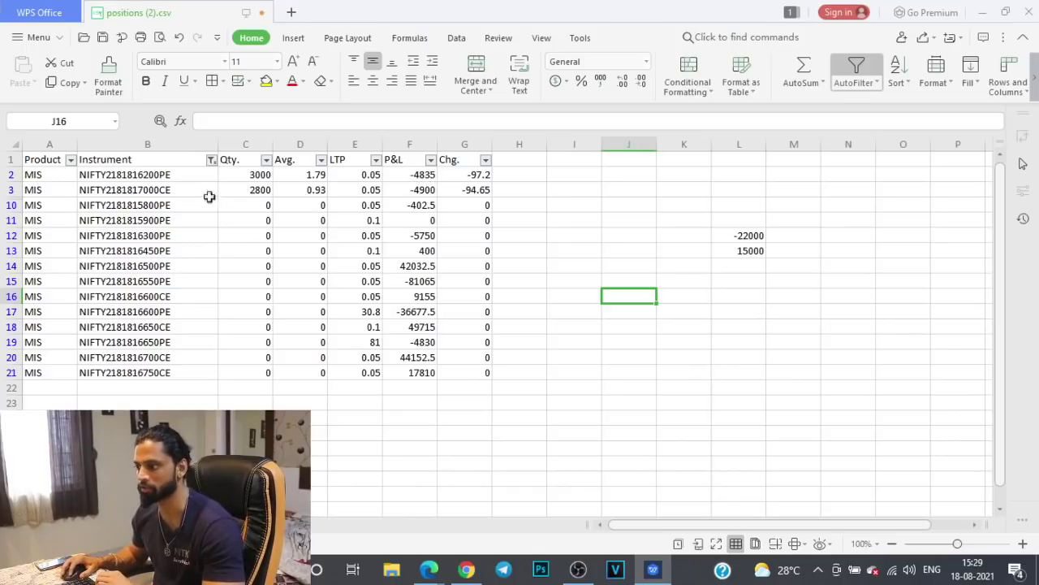
pyautogui.moveTo(142, 176); pyautogui.dragTo(140, 372)
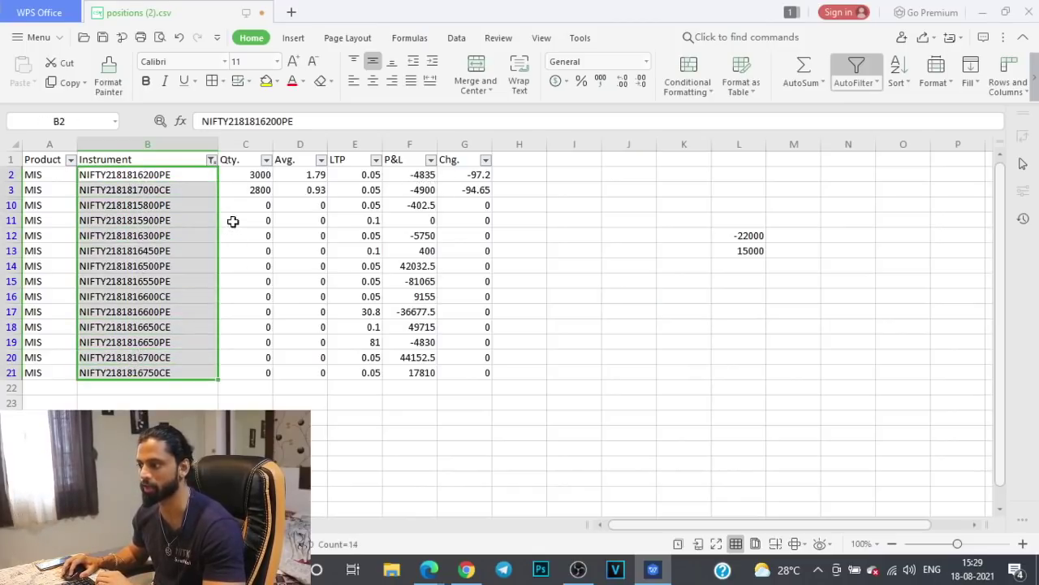
pyautogui.click(249, 174)
pyautogui.moveTo(429, 569)
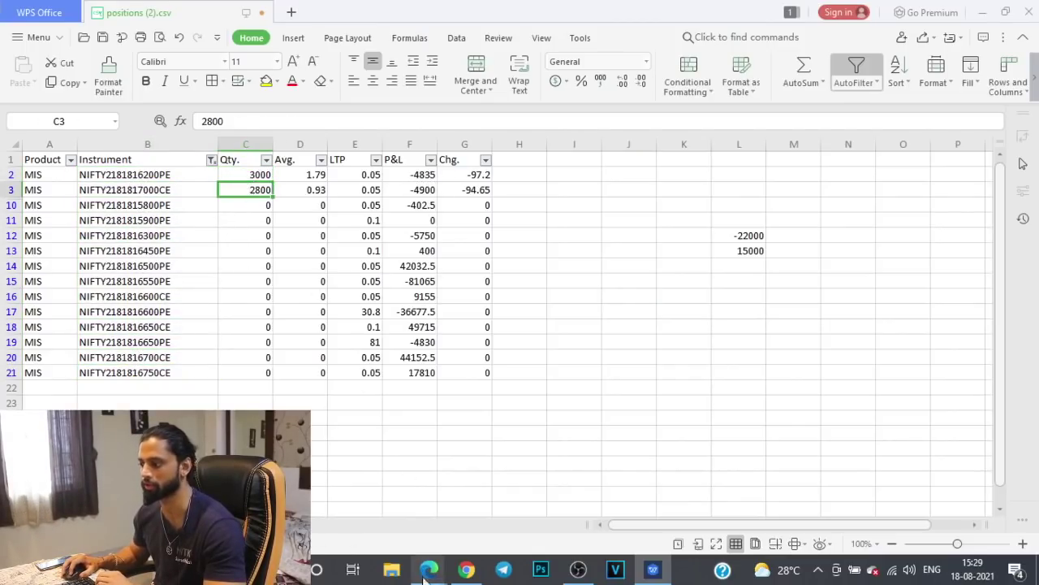
pyautogui.click(510, 503)
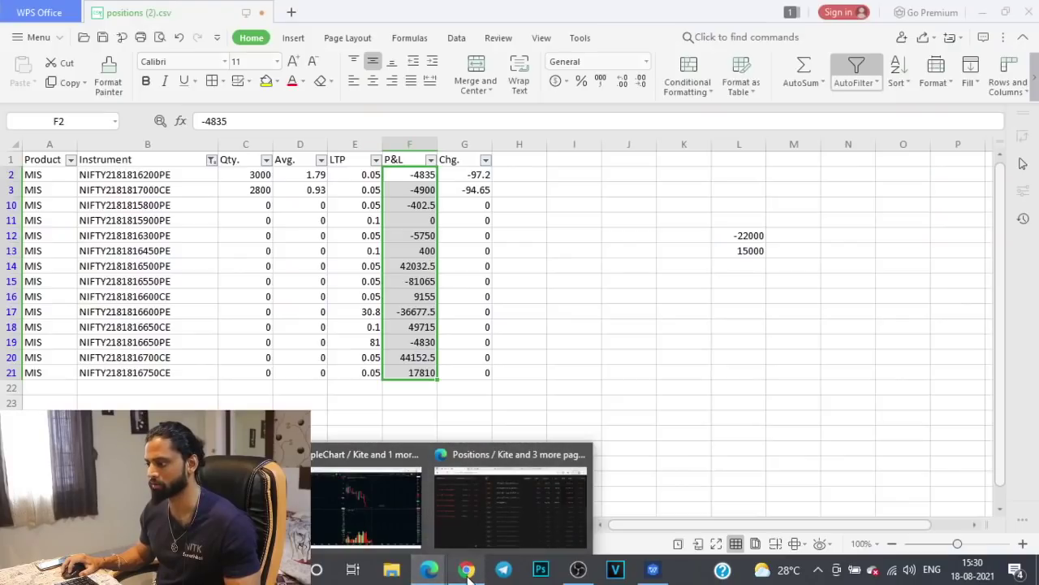
# - Select Kite's +1,912.50 total P&L, then select the spreadsheet's P&L values F2:F21
pyautogui.click(466, 568)
pyautogui.moveTo(961, 480); pyautogui.dragTo(869, 481)
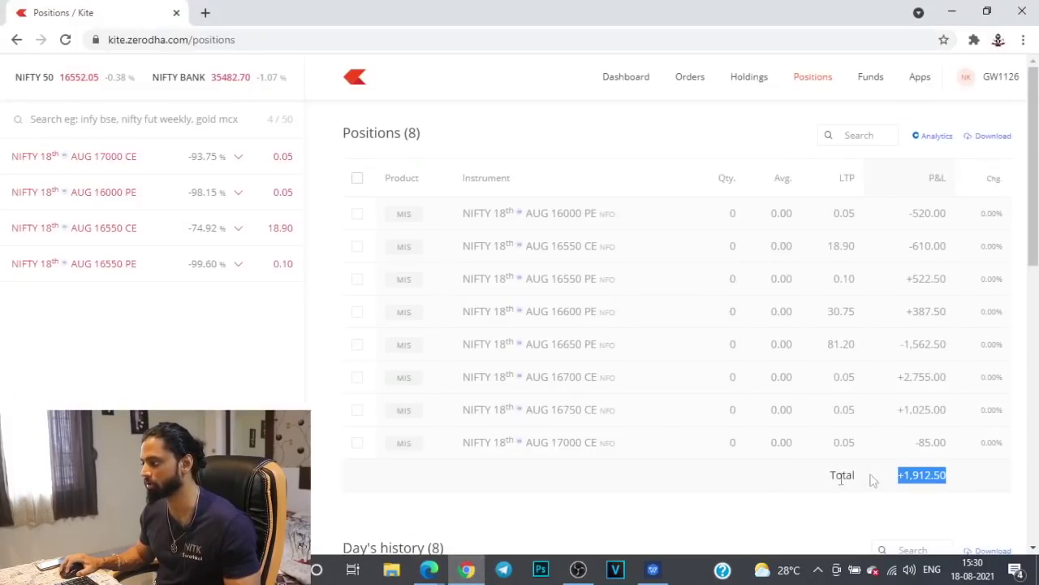
pyautogui.click(653, 568)
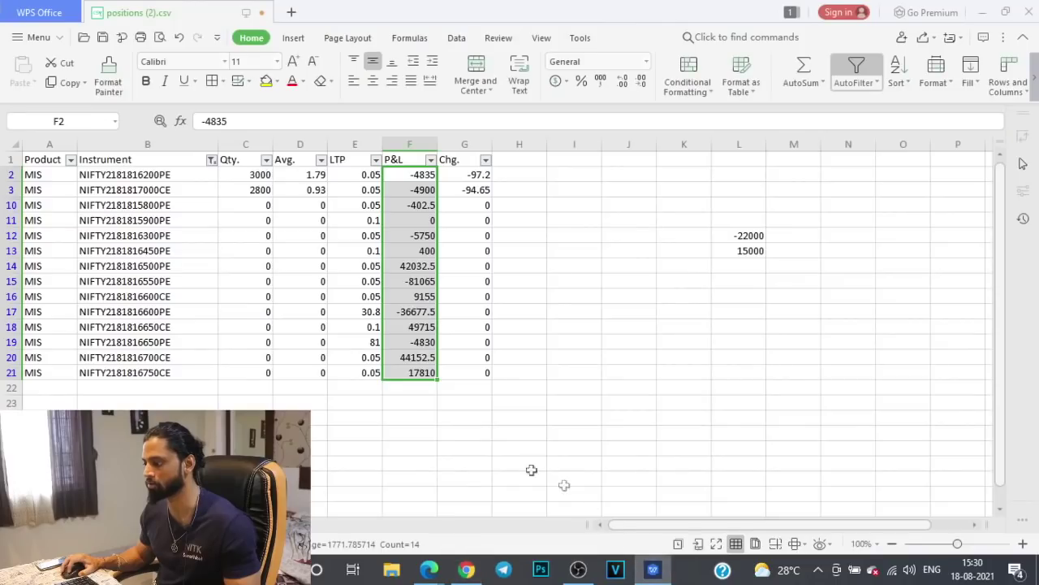
pyautogui.click(430, 409)
pyautogui.moveTo(421, 181); pyautogui.dragTo(416, 373)
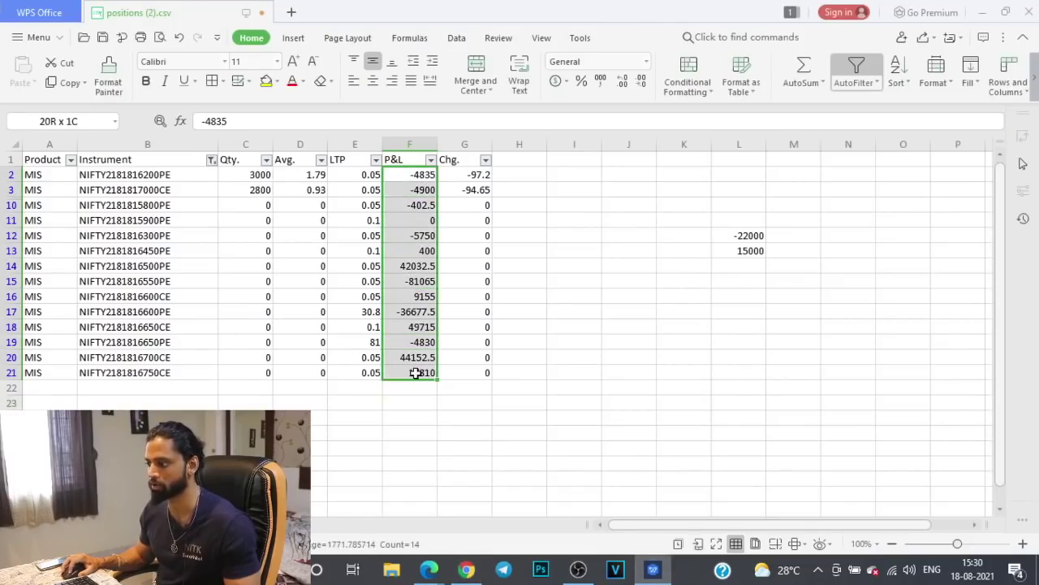
# - Enter 26800 in cell F26 below the P&L column and return to Kite
pyautogui.click(419, 449)
pyautogui.write('265')
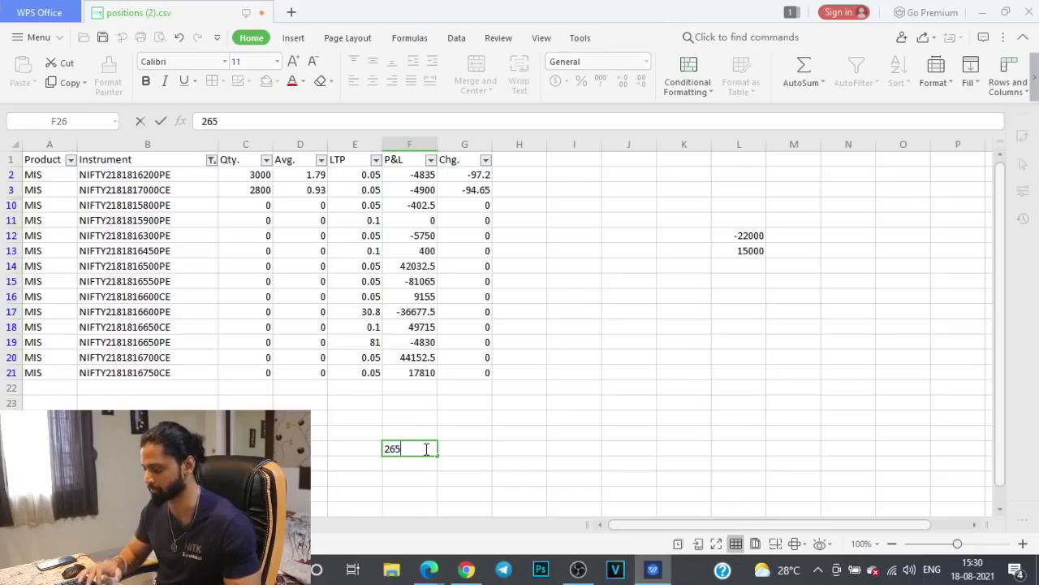
pyautogui.press('BackSpace')
pyautogui.write('800')
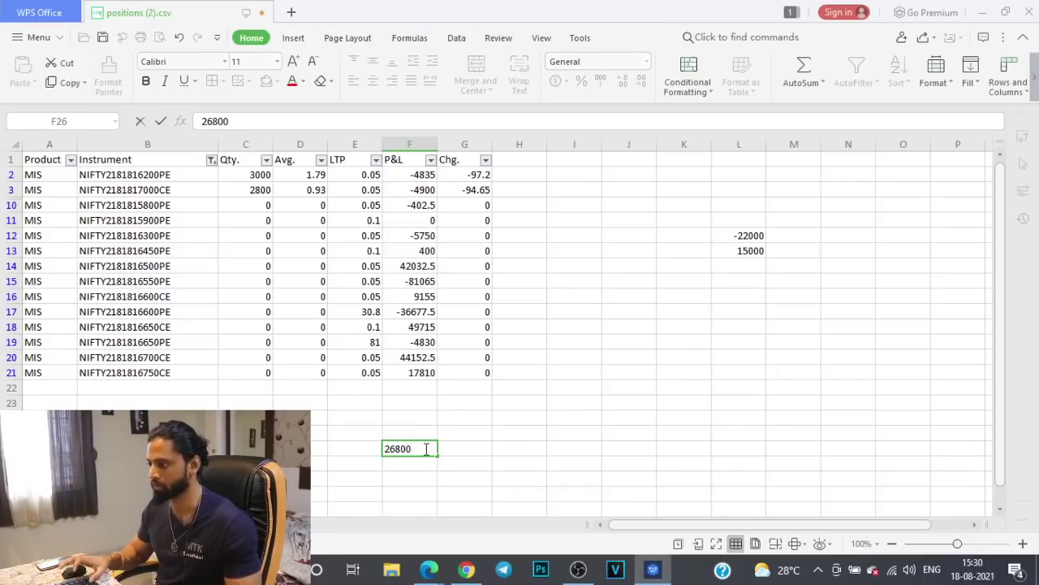
pyautogui.press('Return')
pyautogui.click(417, 449)
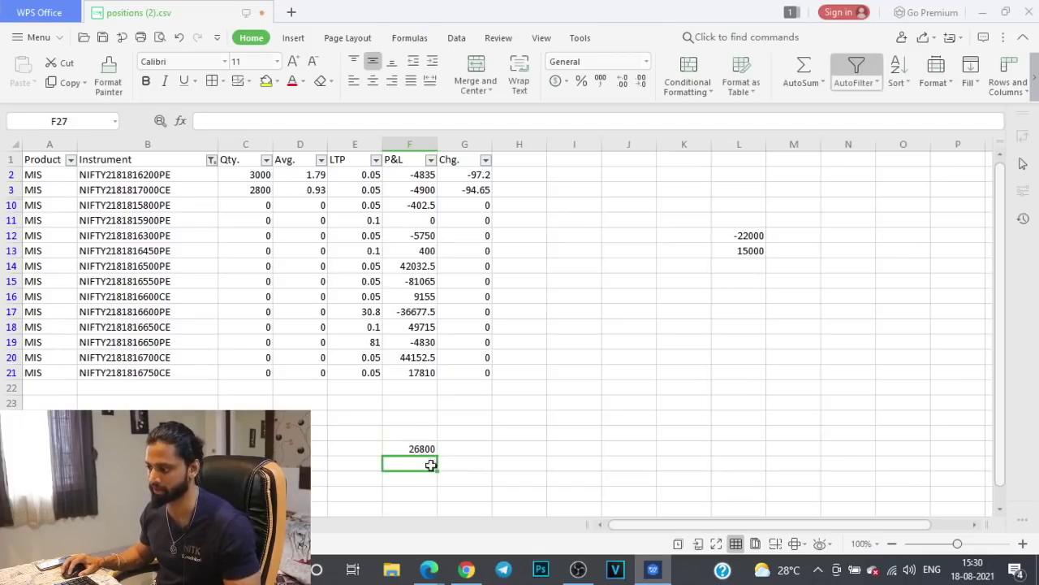
pyautogui.click(461, 448)
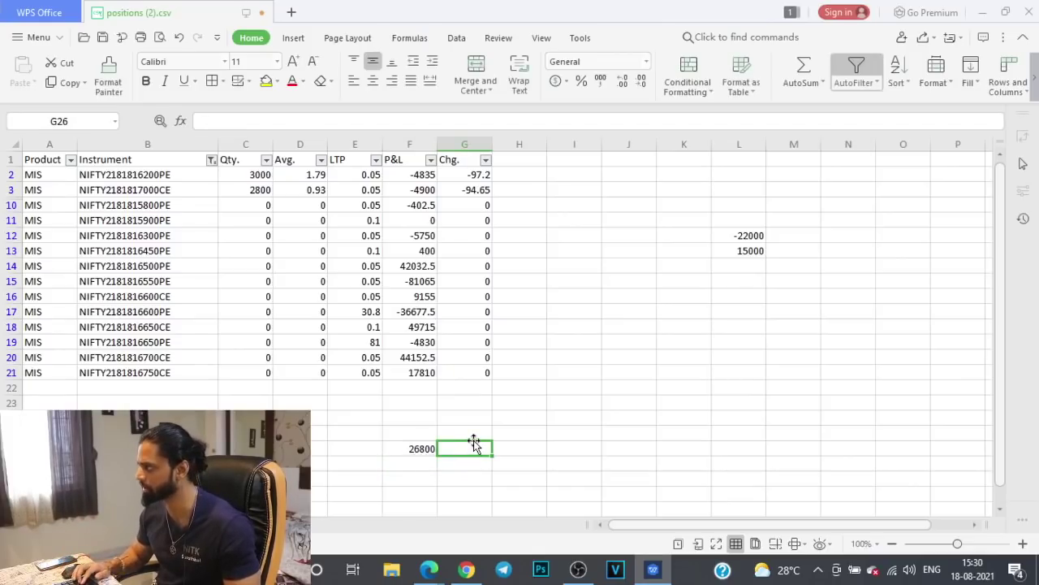
pyautogui.hotkey('alt', 'Tab')
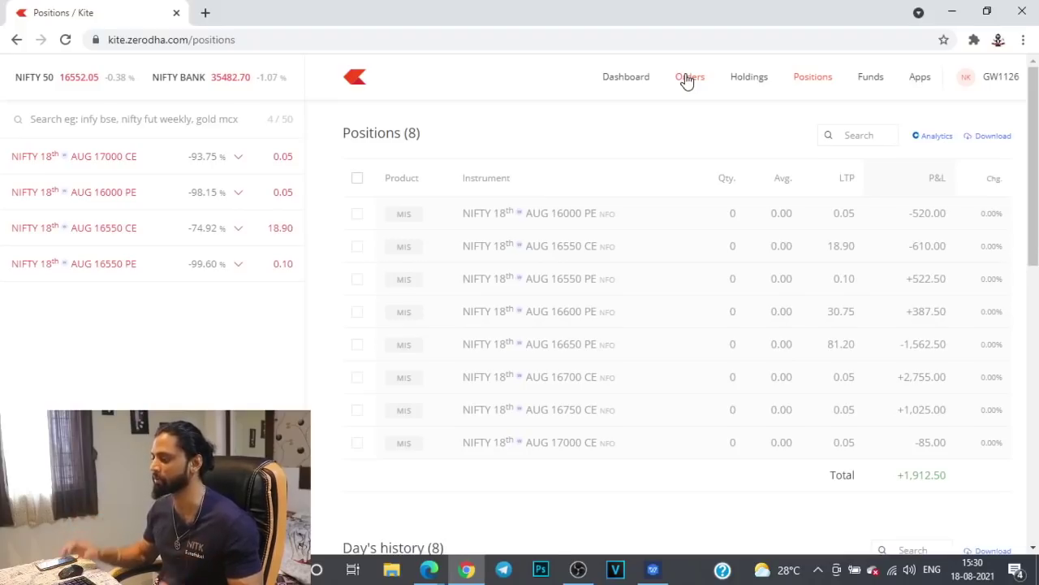
pyautogui.moveTo(947, 479); pyautogui.dragTo(887, 480)
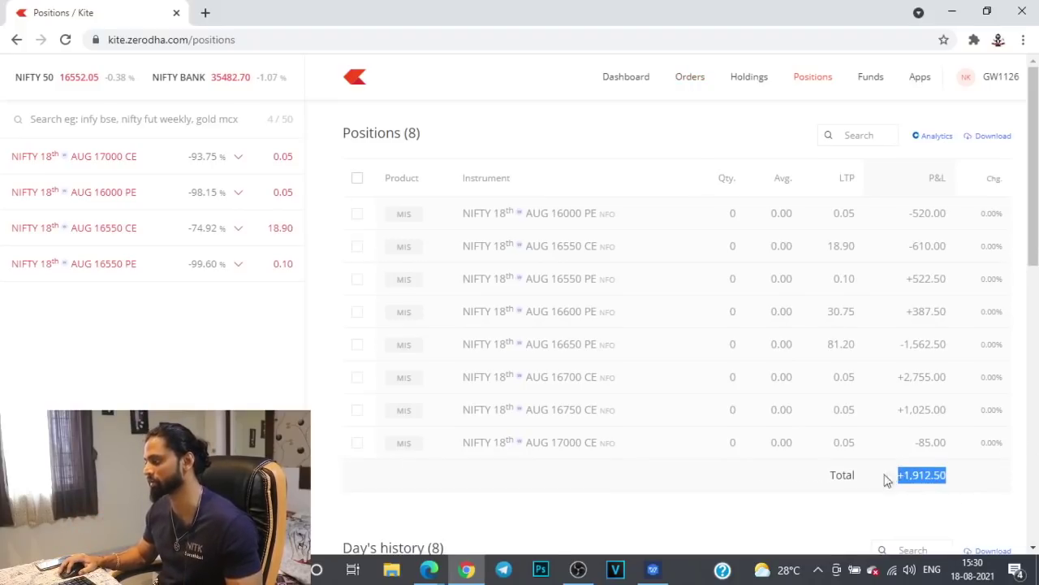
pyautogui.click(853, 510)
pyautogui.click(691, 78)
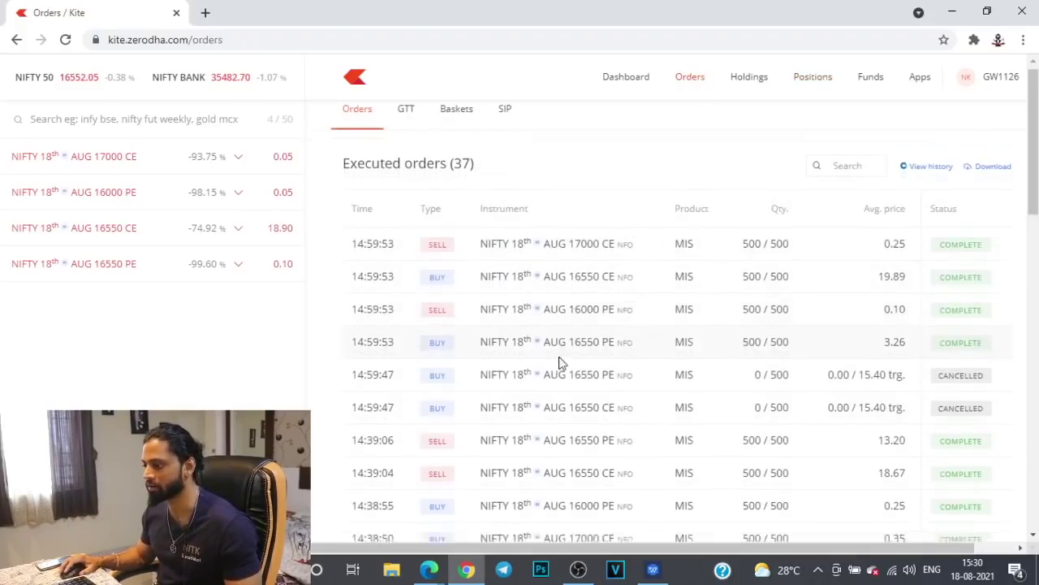
pyautogui.scroll(-5, 552, 362)
pyautogui.scroll(3, 398, 353)
pyautogui.moveTo(355, 287); pyautogui.dragTo(698, 292)
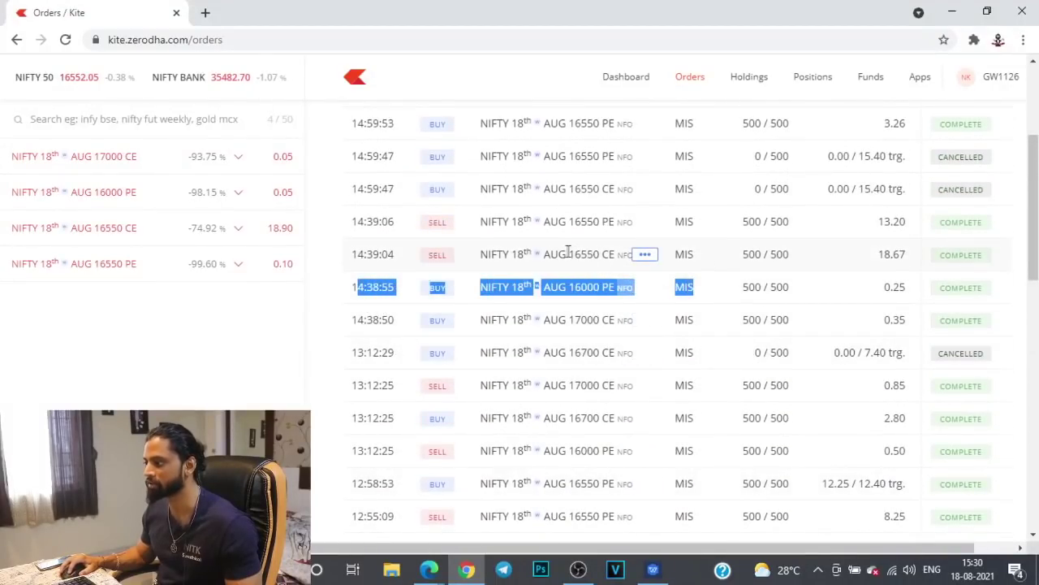
pyautogui.click(808, 76)
pyautogui.scroll(1, 675, 301)
pyautogui.scroll(1, 658, 306)
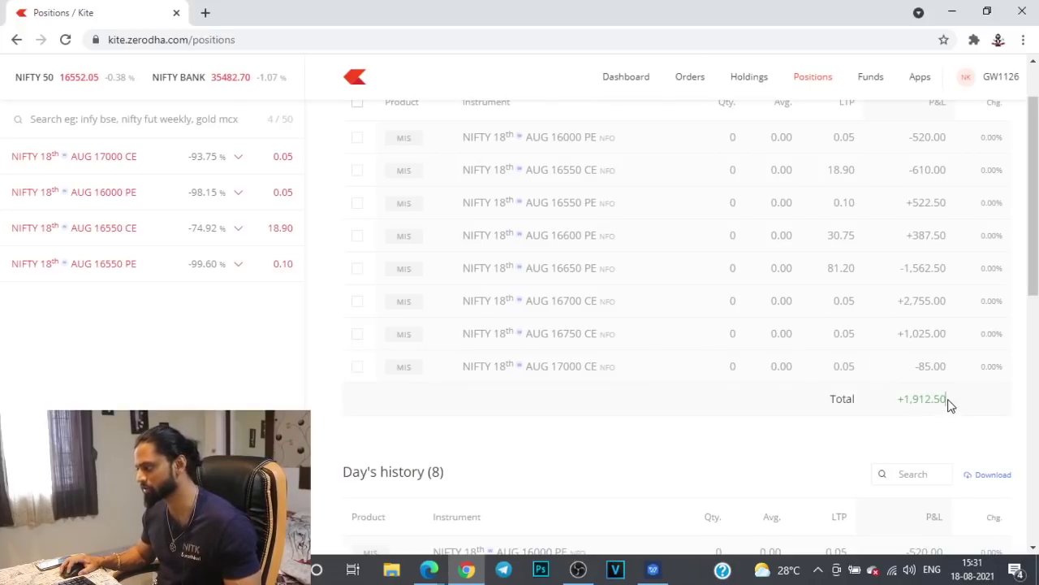
pyautogui.moveTo(947, 400)
pyautogui.mouseDown()
pyautogui.moveTo(904, 398)
pyautogui.moveTo(882, 424)
pyautogui.mouseUp()
pyautogui.click(890, 443)
pyautogui.click(886, 434)
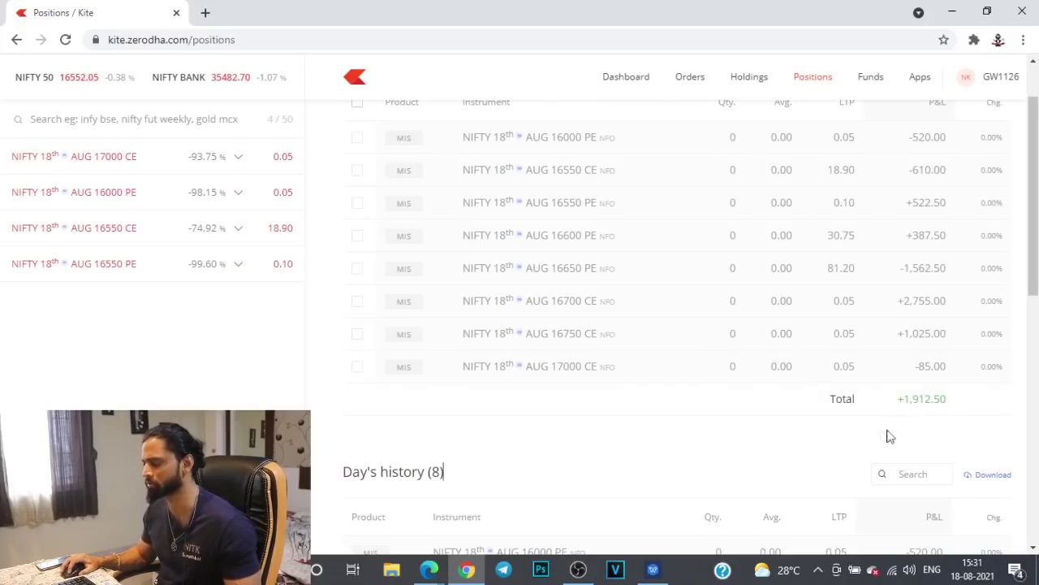
pyautogui.click(679, 88)
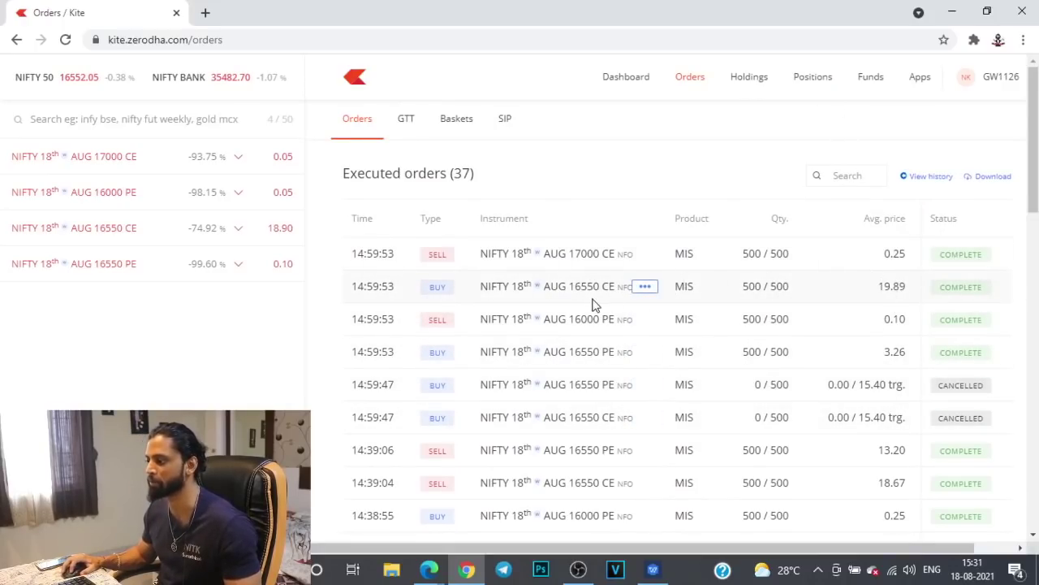
pyautogui.click(813, 81)
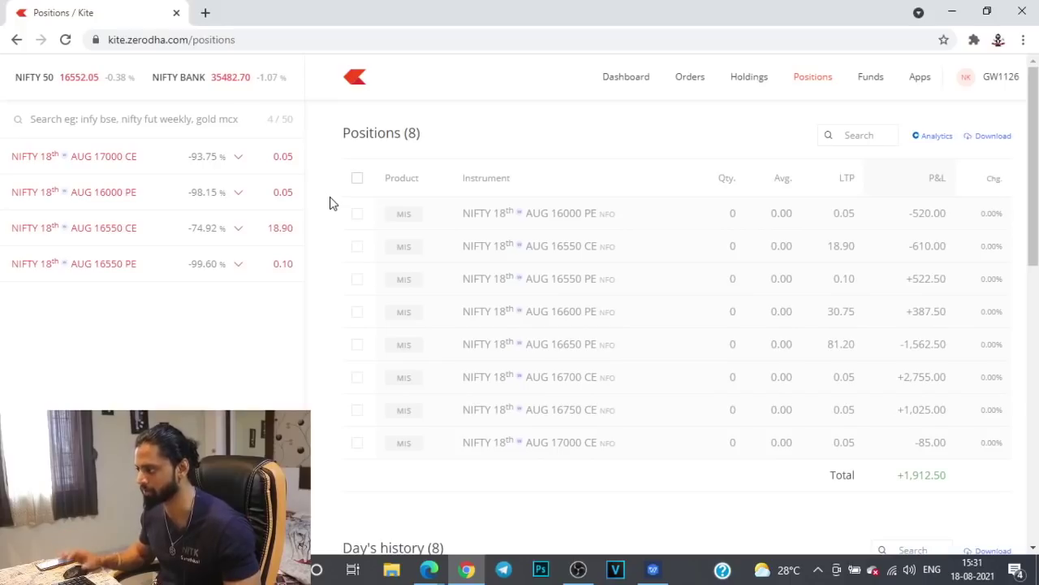
pyautogui.moveTo(947, 476); pyautogui.dragTo(894, 486)
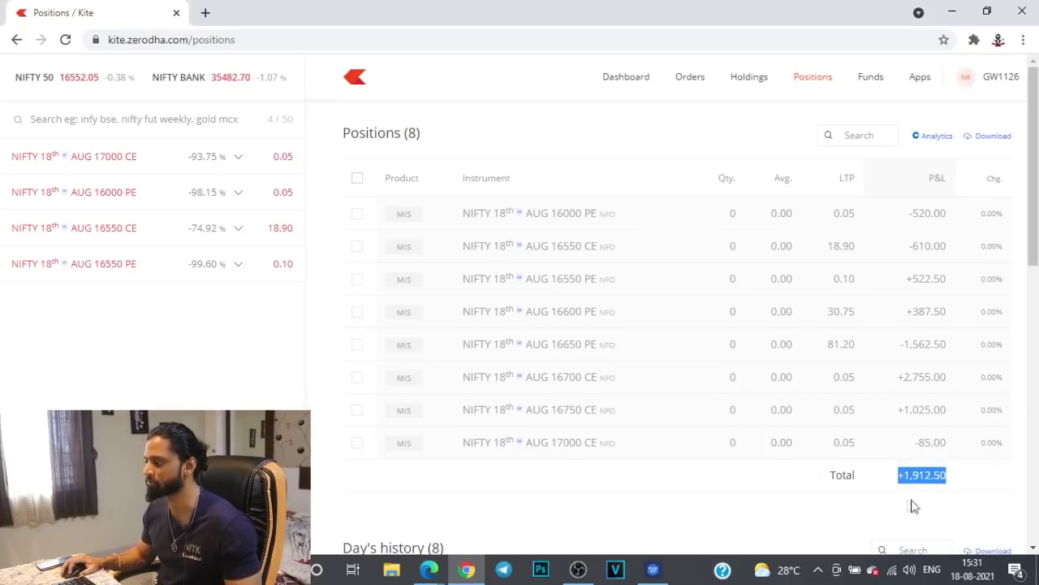
pyautogui.click(942, 490)
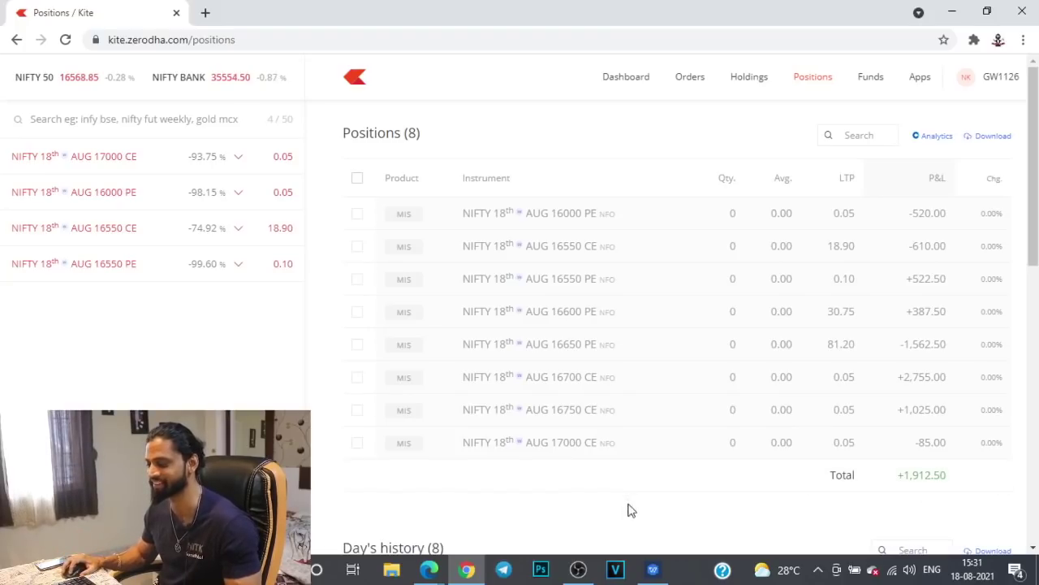
pyautogui.moveTo(653, 569)
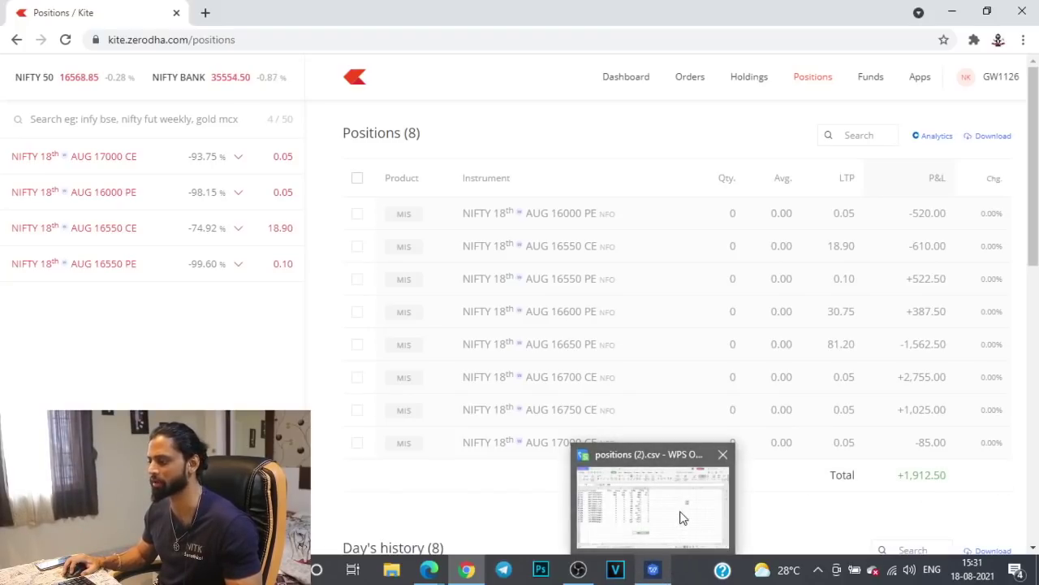
pyautogui.click(682, 517)
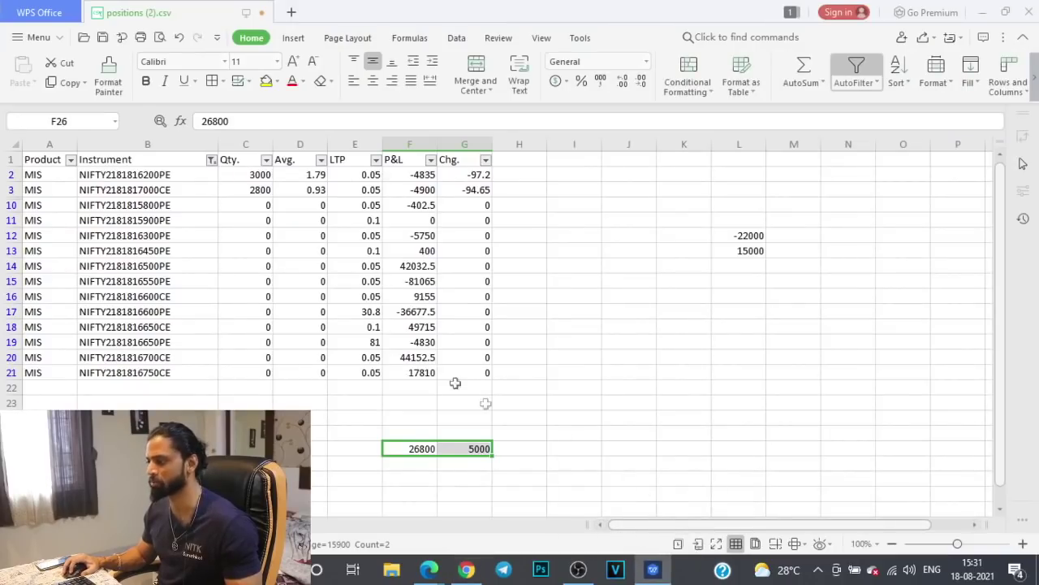
# - Note '7000 LOSS' in F27 beneath 26800, select F26:G27, and return to Kite
pyautogui.moveTo(409, 174); pyautogui.dragTo(411, 373)
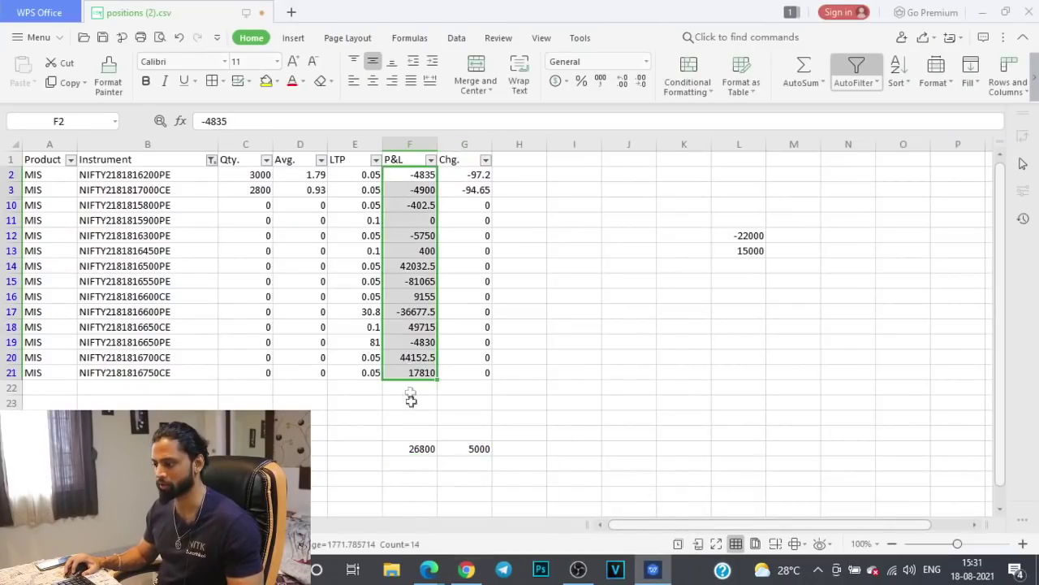
pyautogui.click(426, 453)
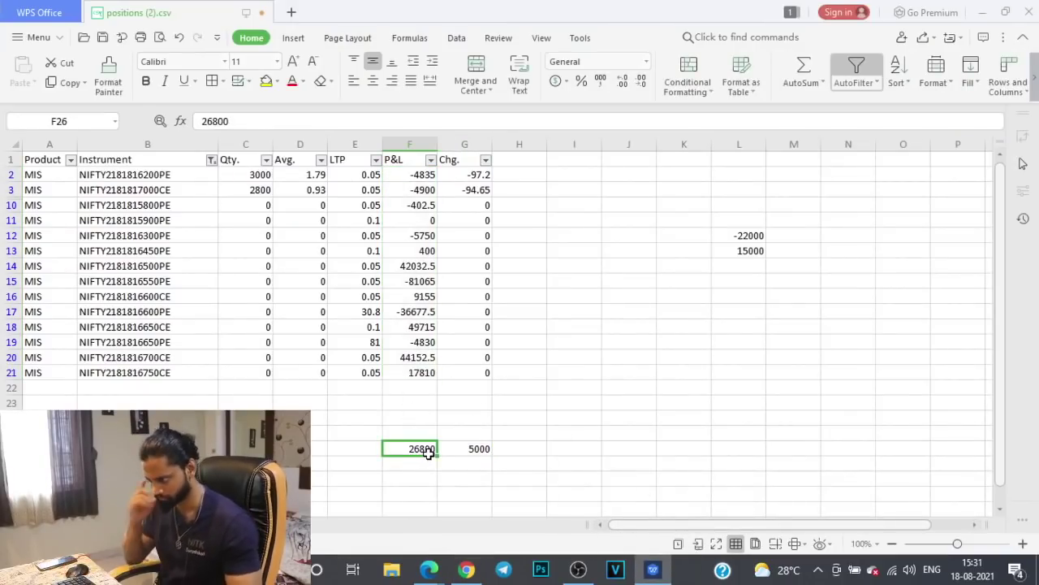
pyautogui.click(416, 463)
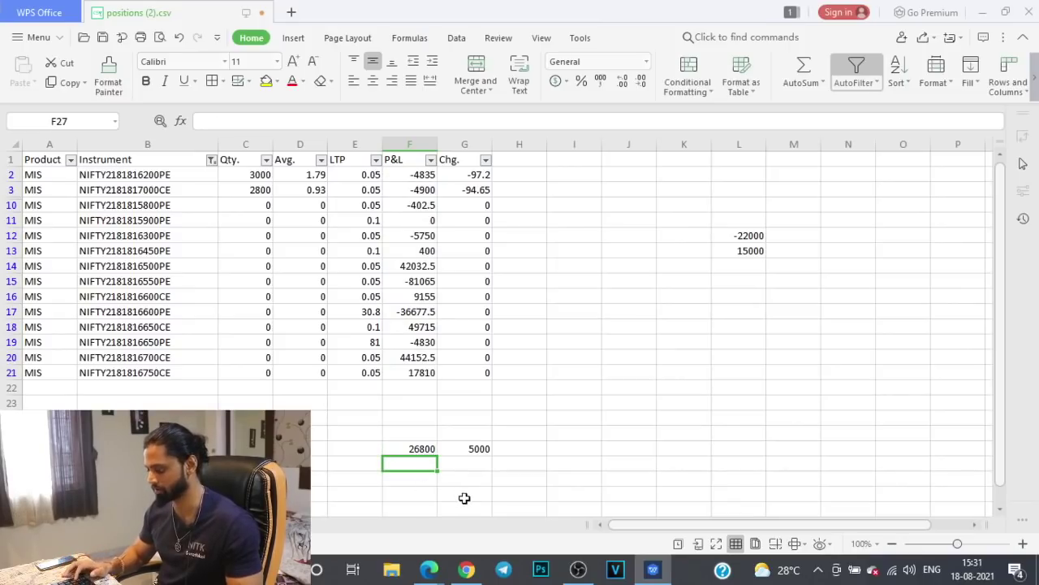
pyautogui.write('7000')
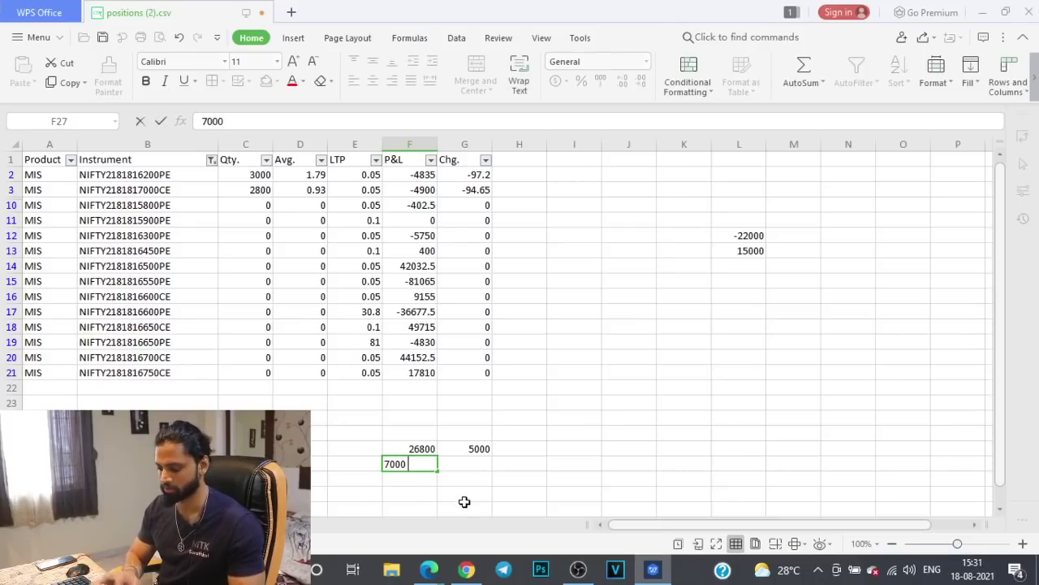
pyautogui.write(' LOSS')
pyautogui.press('Tab')
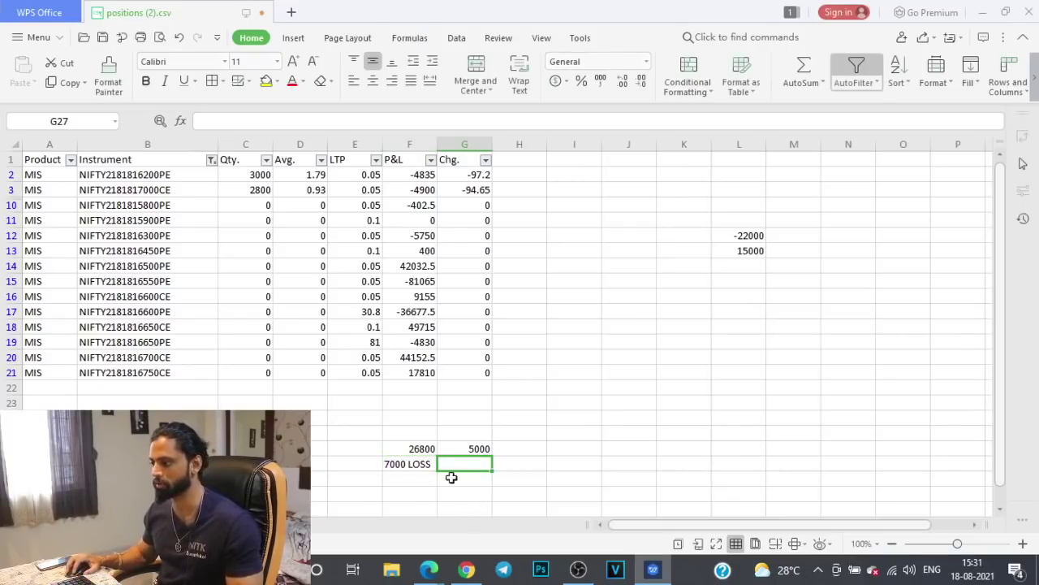
pyautogui.moveTo(413, 448); pyautogui.dragTo(462, 464)
pyautogui.hotkey('alt', 'Tab')
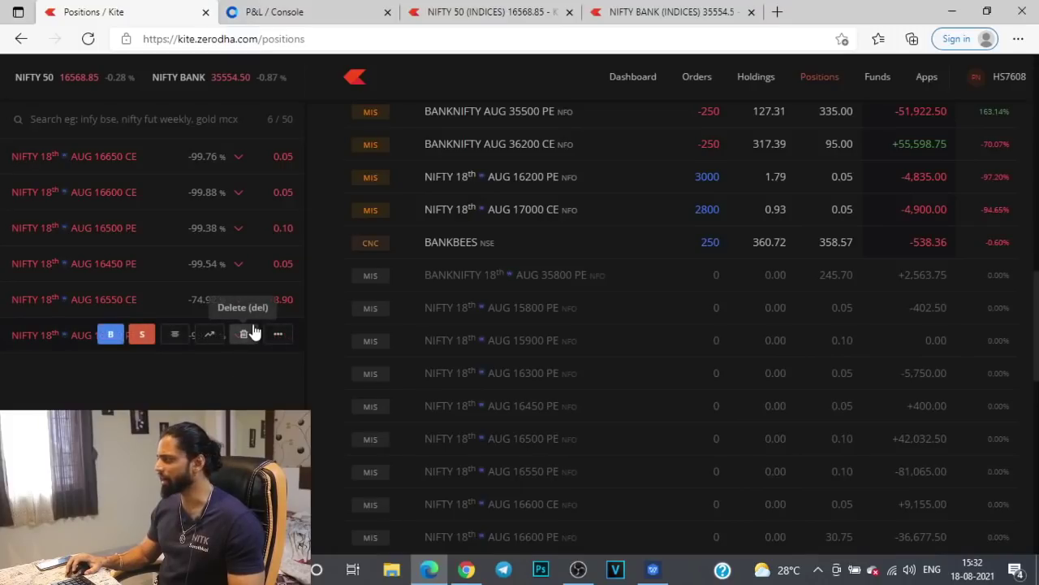
# - Close the Console P&L tab, leaving the NIFTY 50 five-minute chart tab showing
pyautogui.hotkey('ctrl', 'Tab')
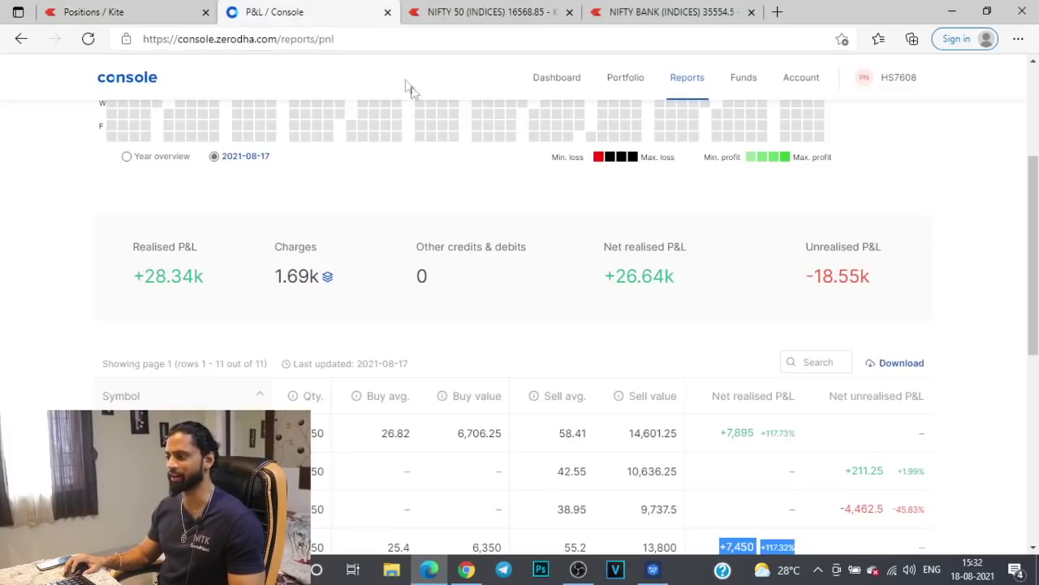
pyautogui.hotkey('ctrl', 'w')
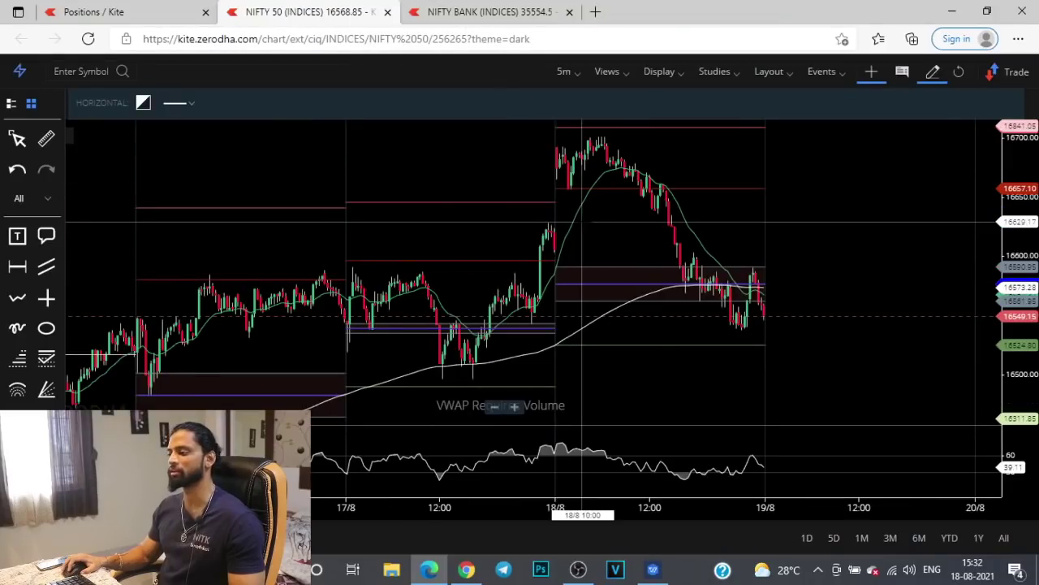